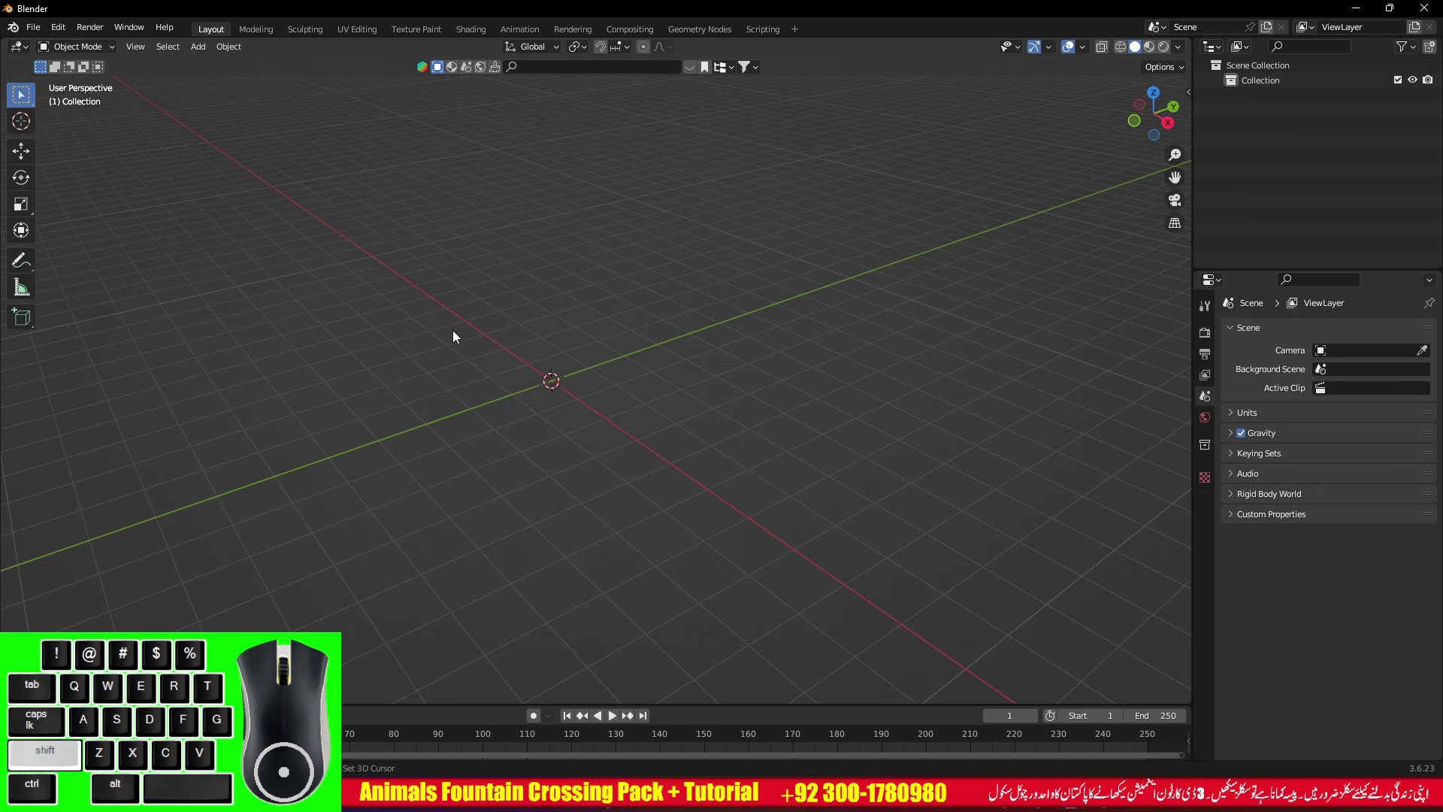
{"action": "key", "text": "shift+a"}
{"action": "mouse_move", "coordinate": [460, 332]}
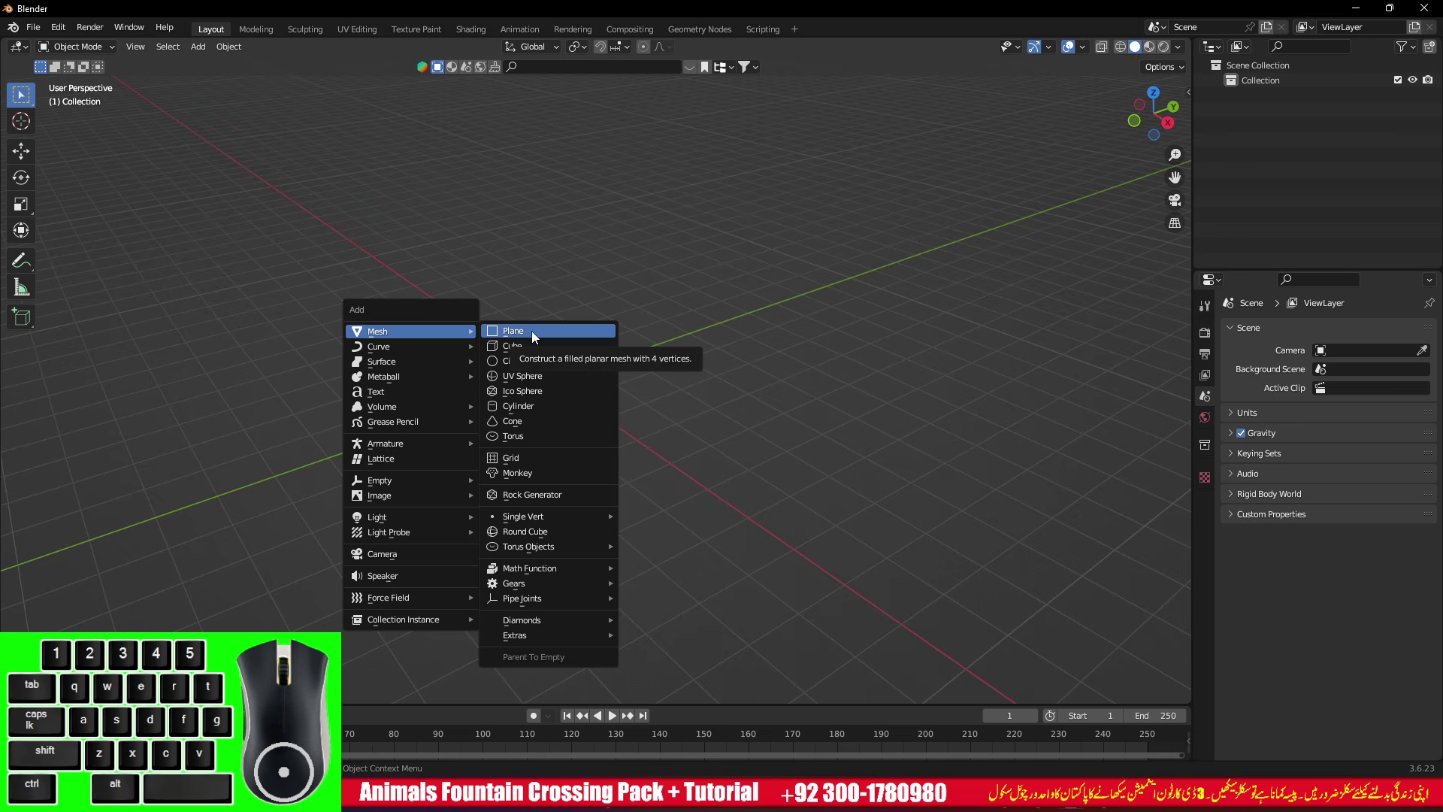
{"action": "left_click", "coordinate": [26, 31]}
{"action": "mouse_move", "coordinate": [82, 74]}
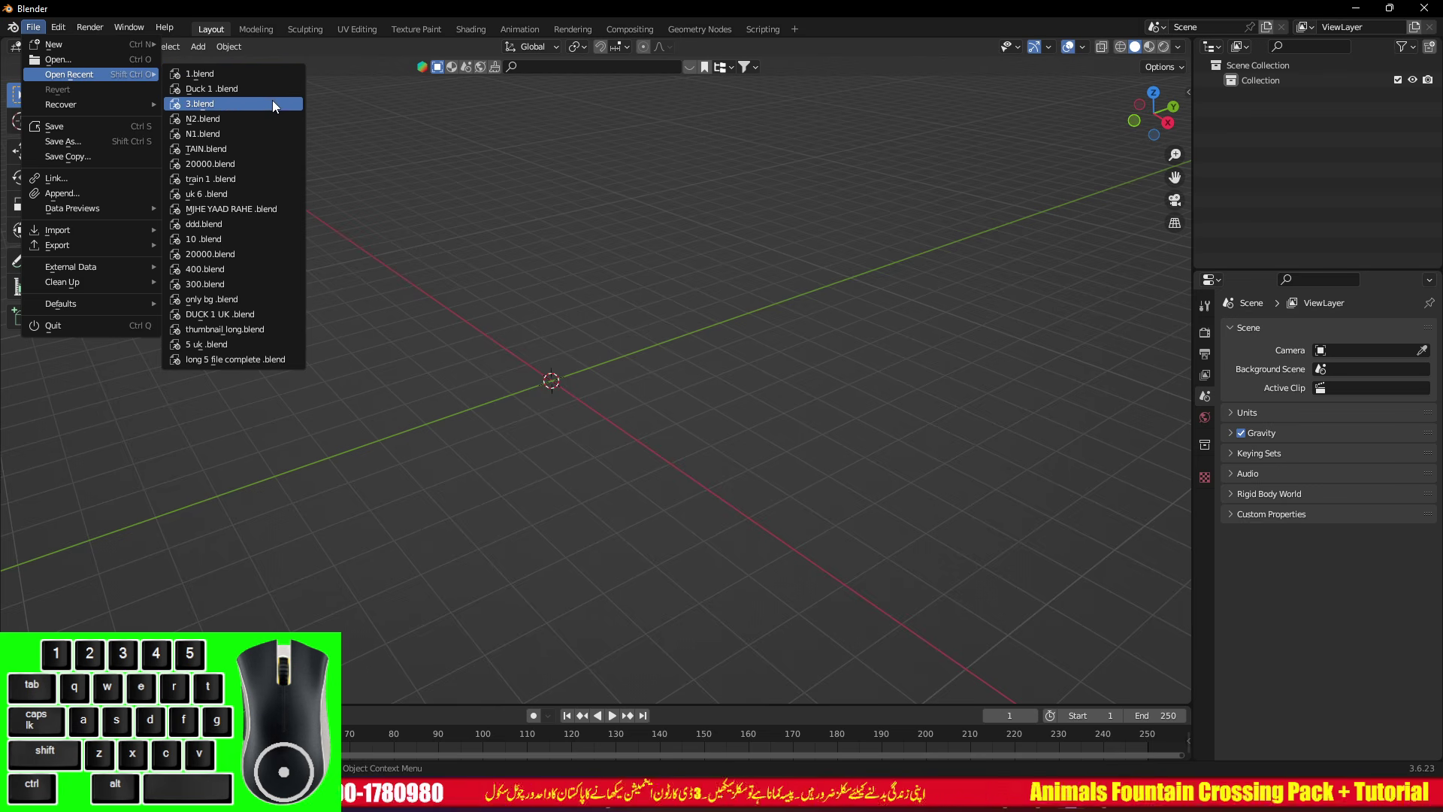
{"action": "left_click", "coordinate": [453, 300]}
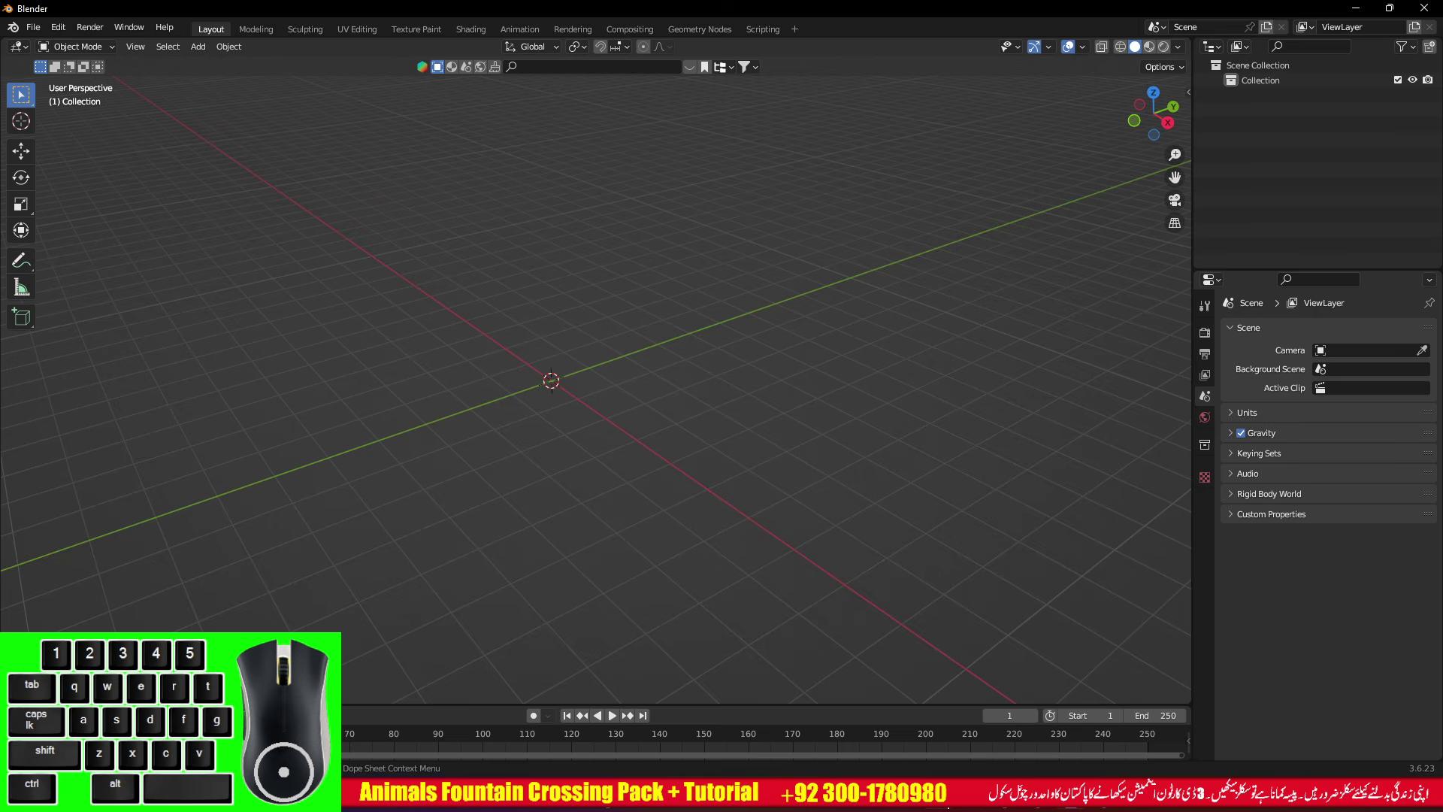
- Switch to Blender 4.3, dismiss the splash screen and delete all the default scene objects
{"action": "left_click", "coordinate": [941, 796]}
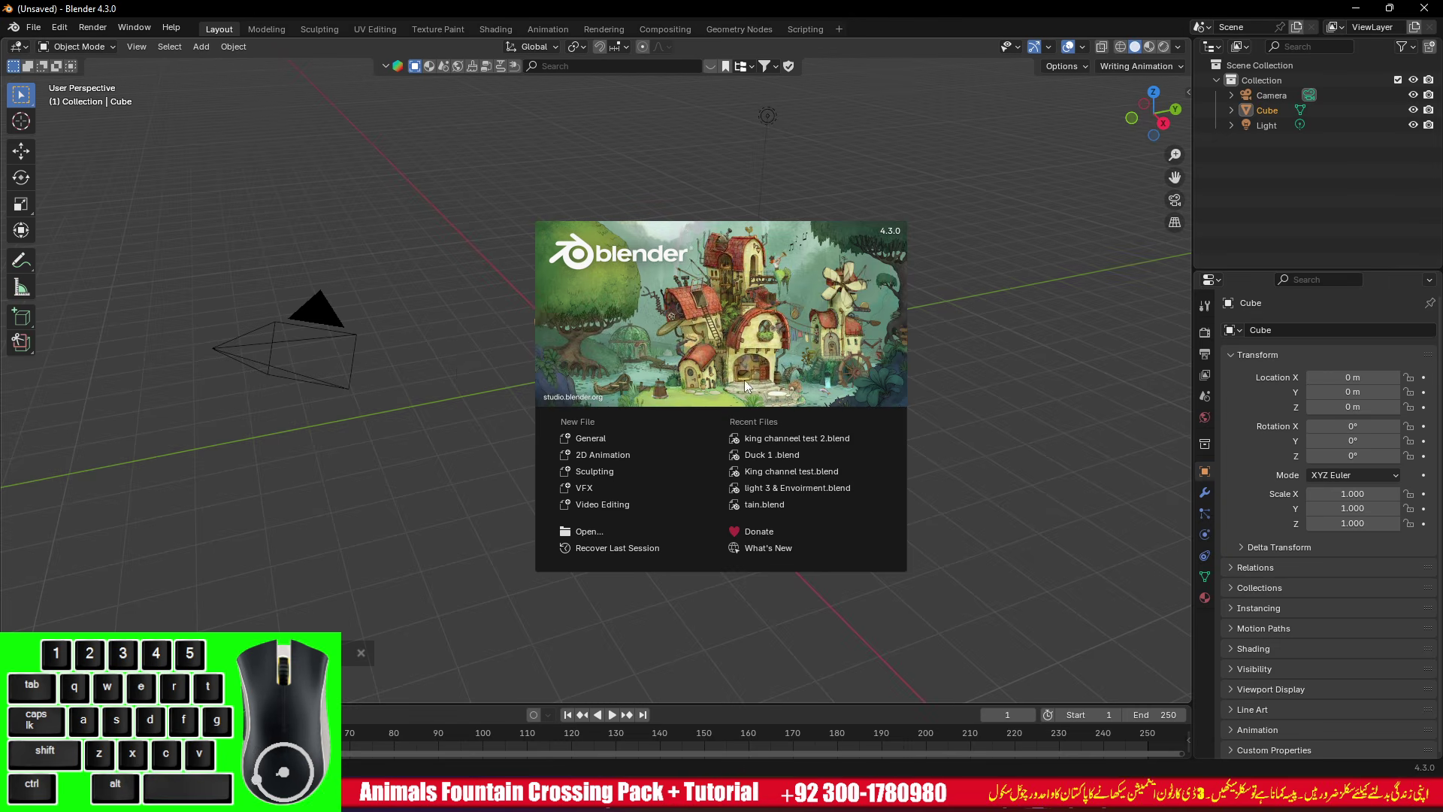
{"action": "left_click", "coordinate": [446, 351]}
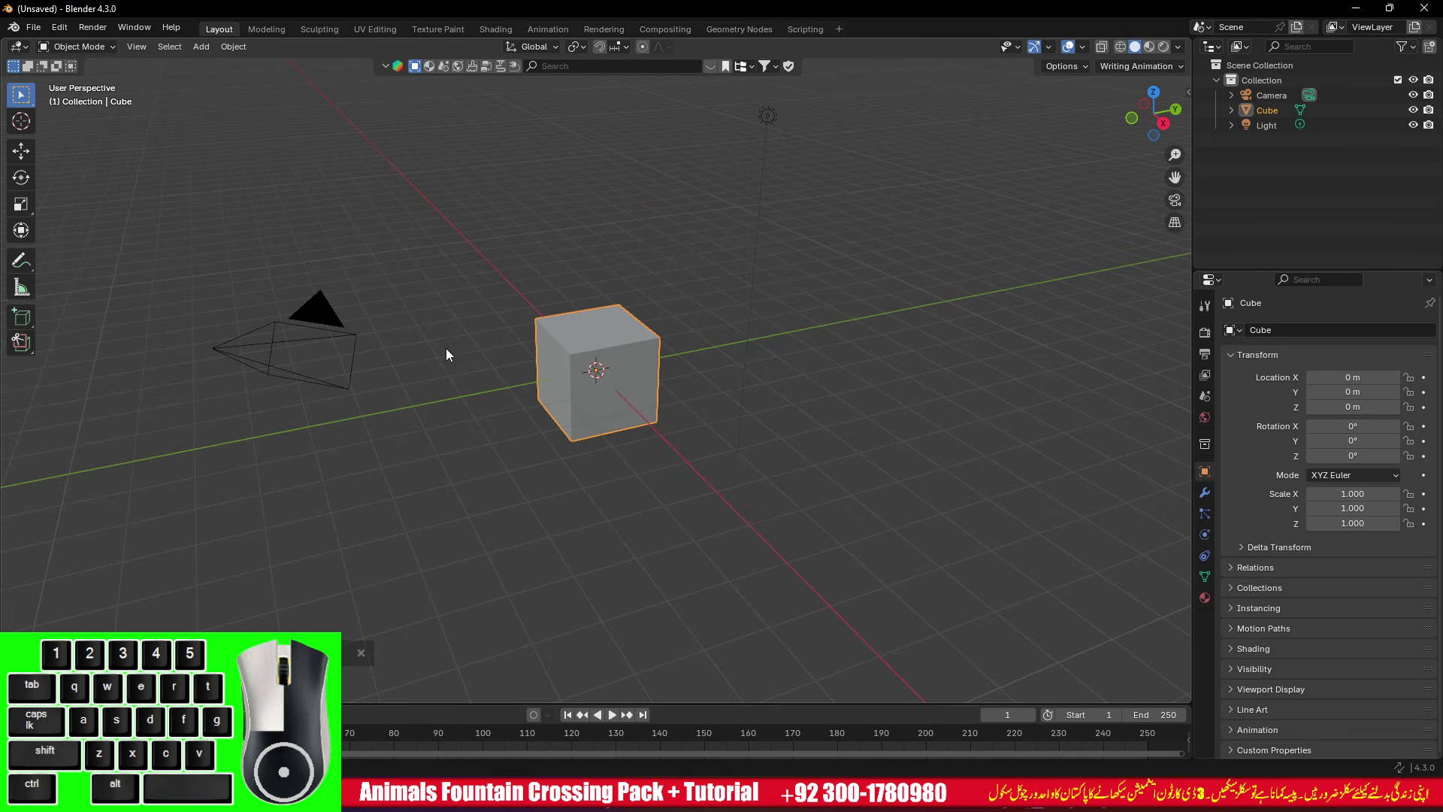
{"action": "key", "text": "a"}
{"action": "key", "text": "x"}
{"action": "left_click", "coordinate": [442, 346]}
- Add a mesh plane at the origin and scale it up uniformly to about 7.17
{"action": "key", "text": "shift+a"}
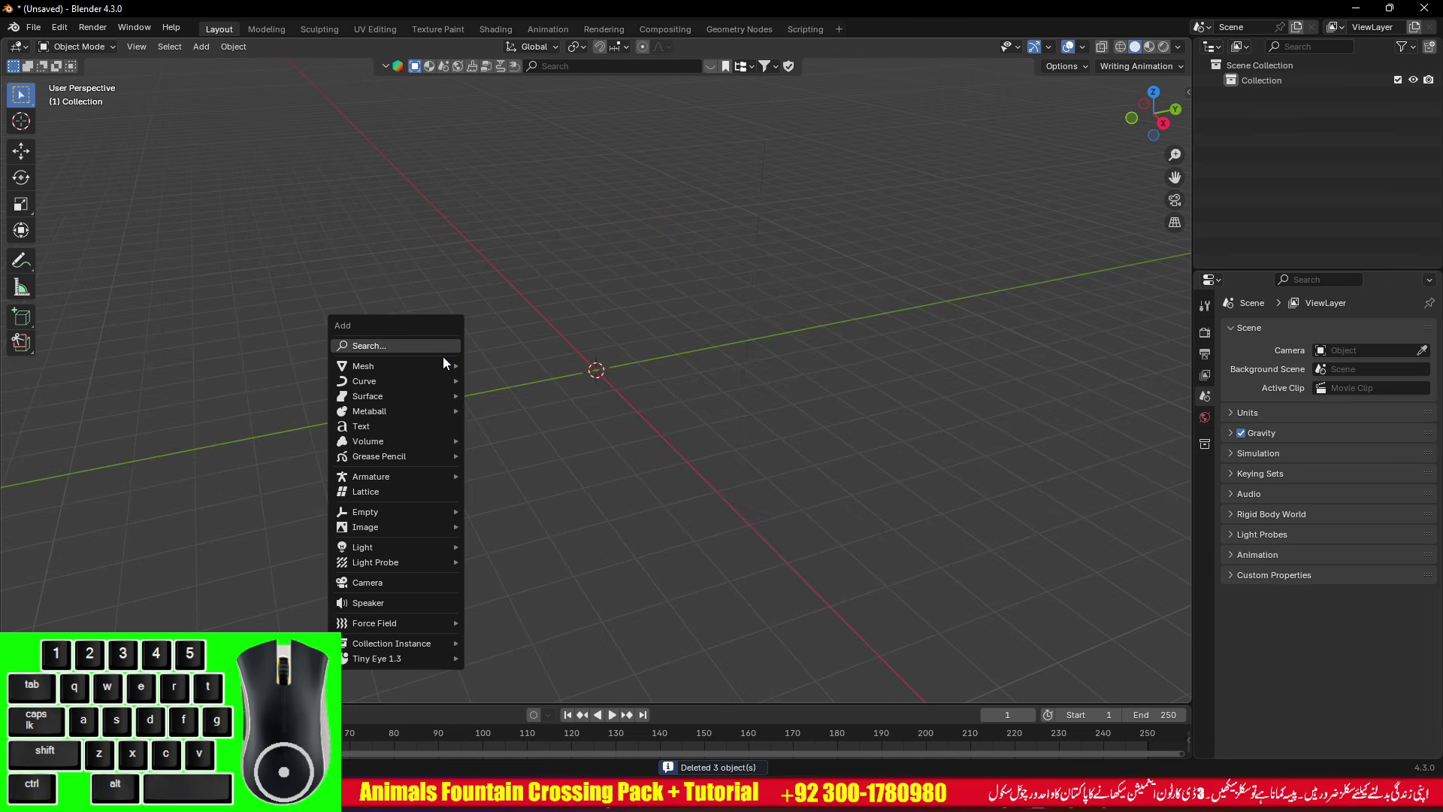
{"action": "mouse_move", "coordinate": [454, 363]}
{"action": "left_click", "coordinate": [498, 369]}
{"action": "key", "text": "s"}
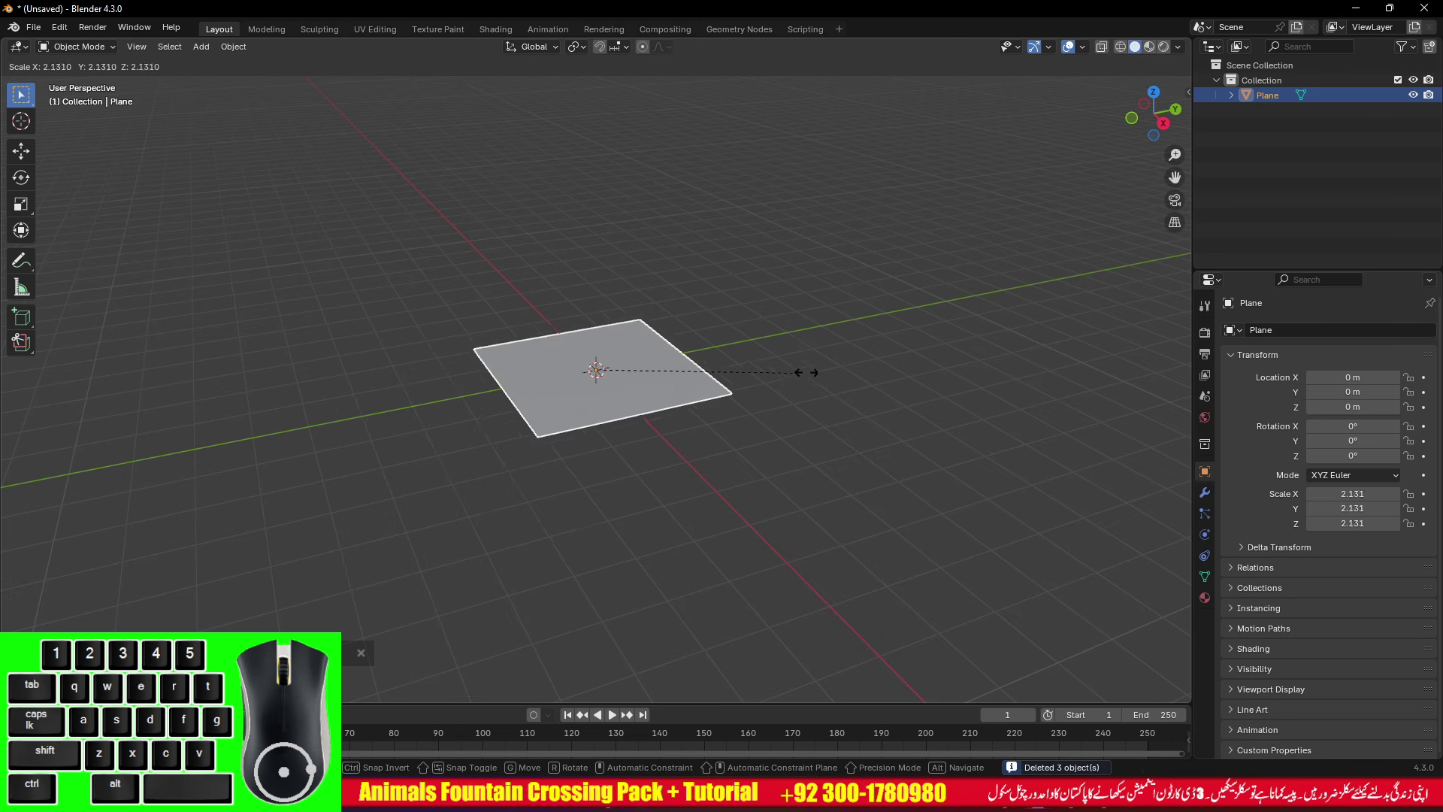
{"action": "left_click", "coordinate": [86, 293]}
{"action": "scroll", "coordinate": [603, 387], "scroll_direction": "down", "scroll_amount": 3}
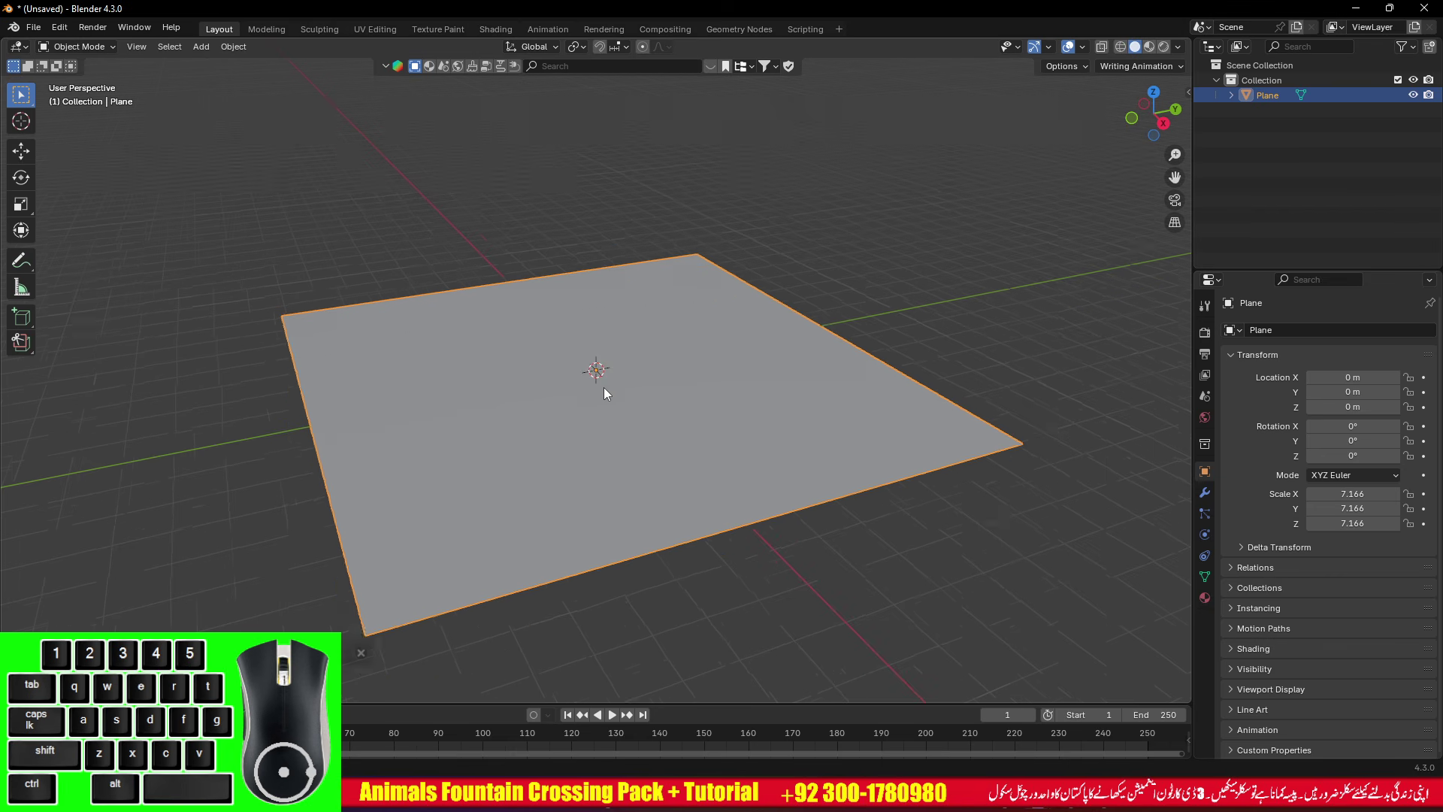
- Subdivide the plane's mesh with 50 cuts and return to Object Mode
{"action": "key", "text": "Tab"}
{"action": "right_click", "coordinate": [542, 381]}
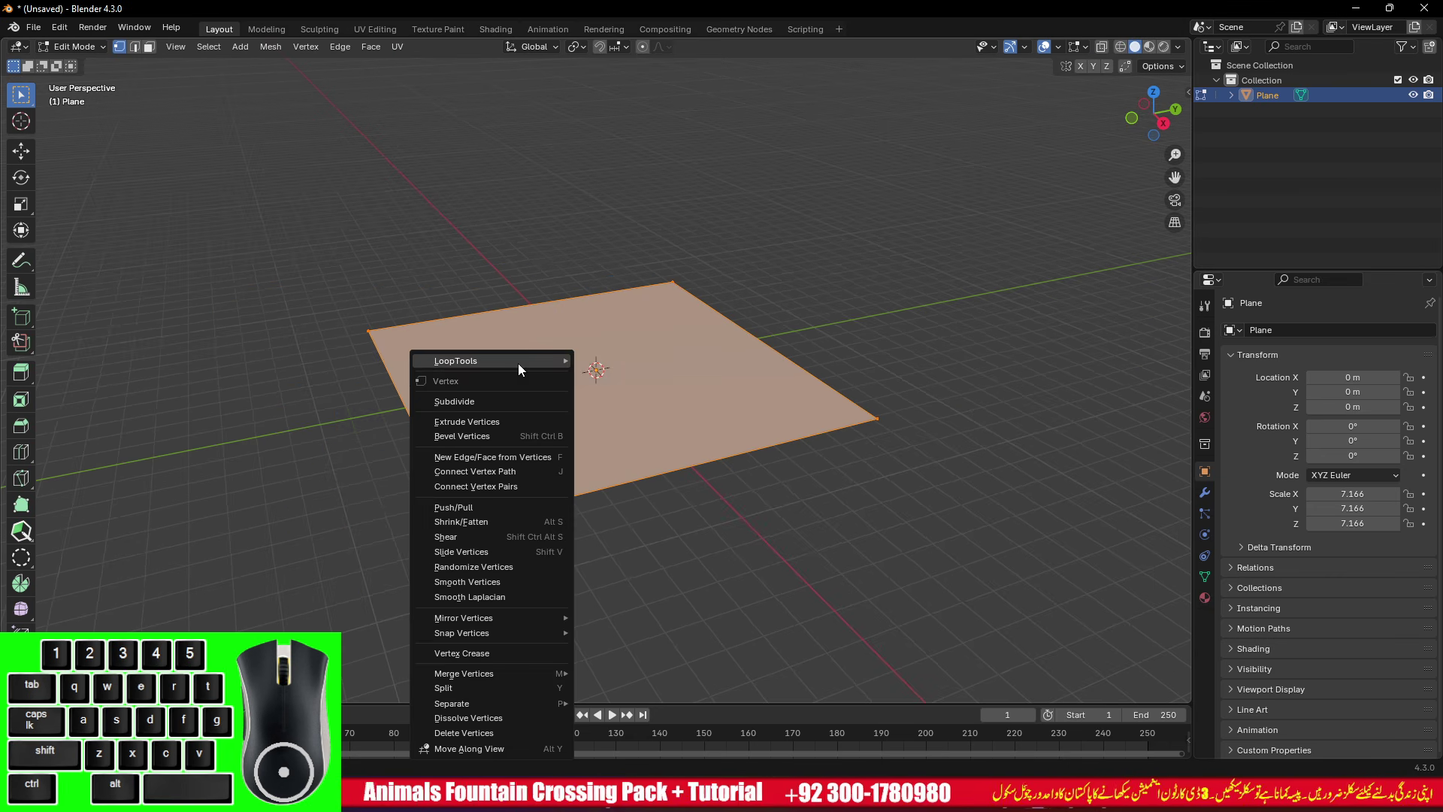
{"action": "left_click", "coordinate": [494, 398]}
{"action": "left_click", "coordinate": [84, 689]}
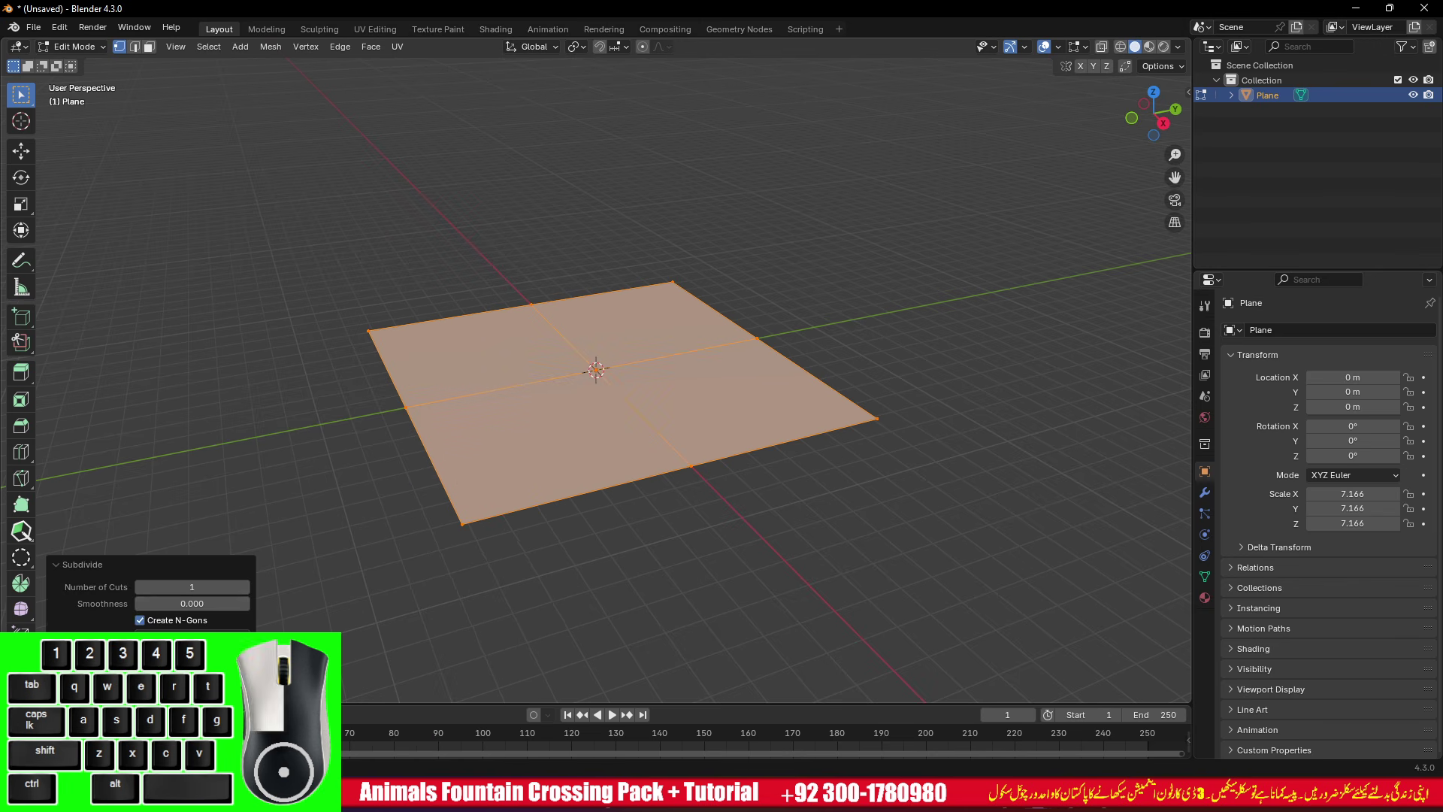
{"action": "left_click", "coordinate": [191, 585]}
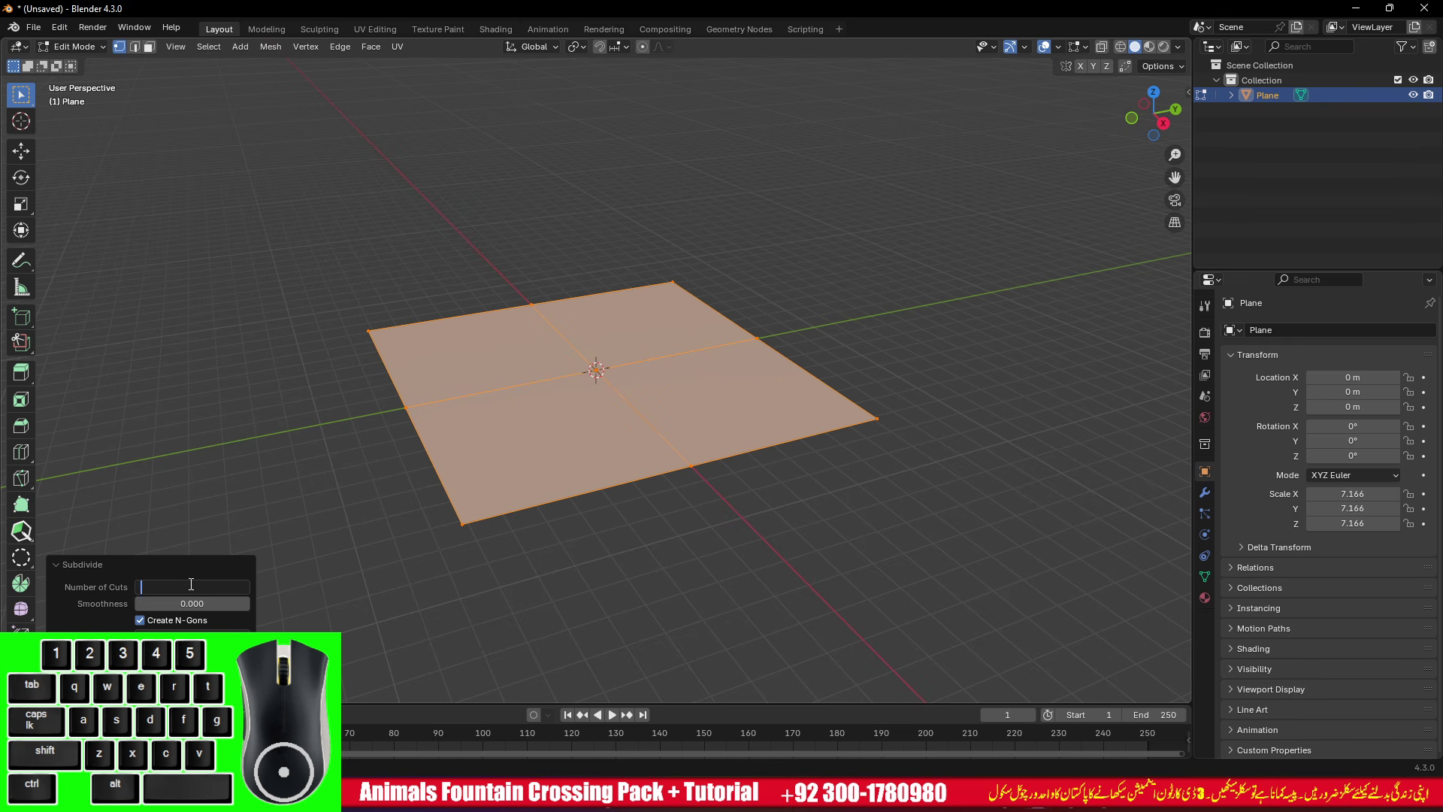
{"action": "key", "text": "Return"}
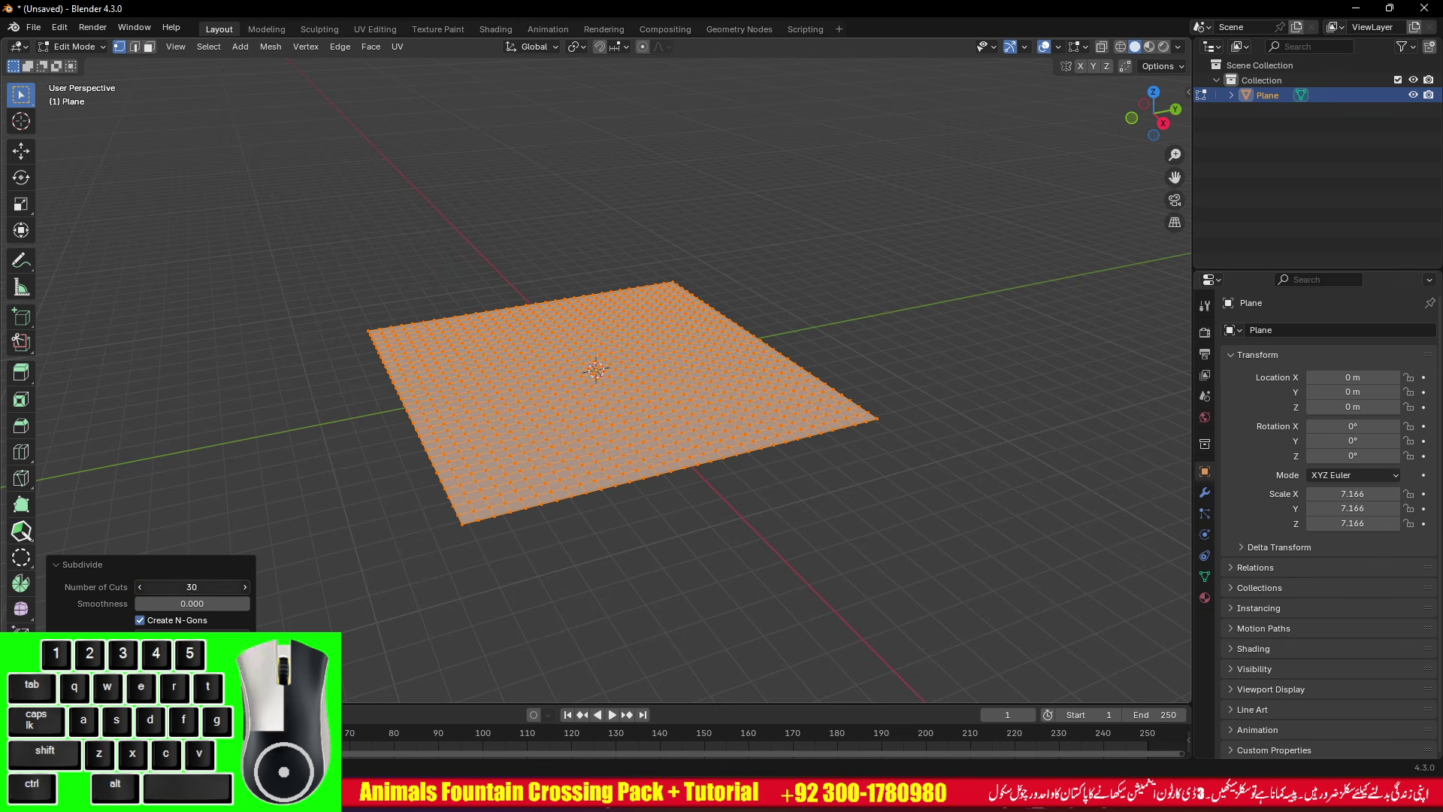
{"action": "left_click", "coordinate": [194, 587]}
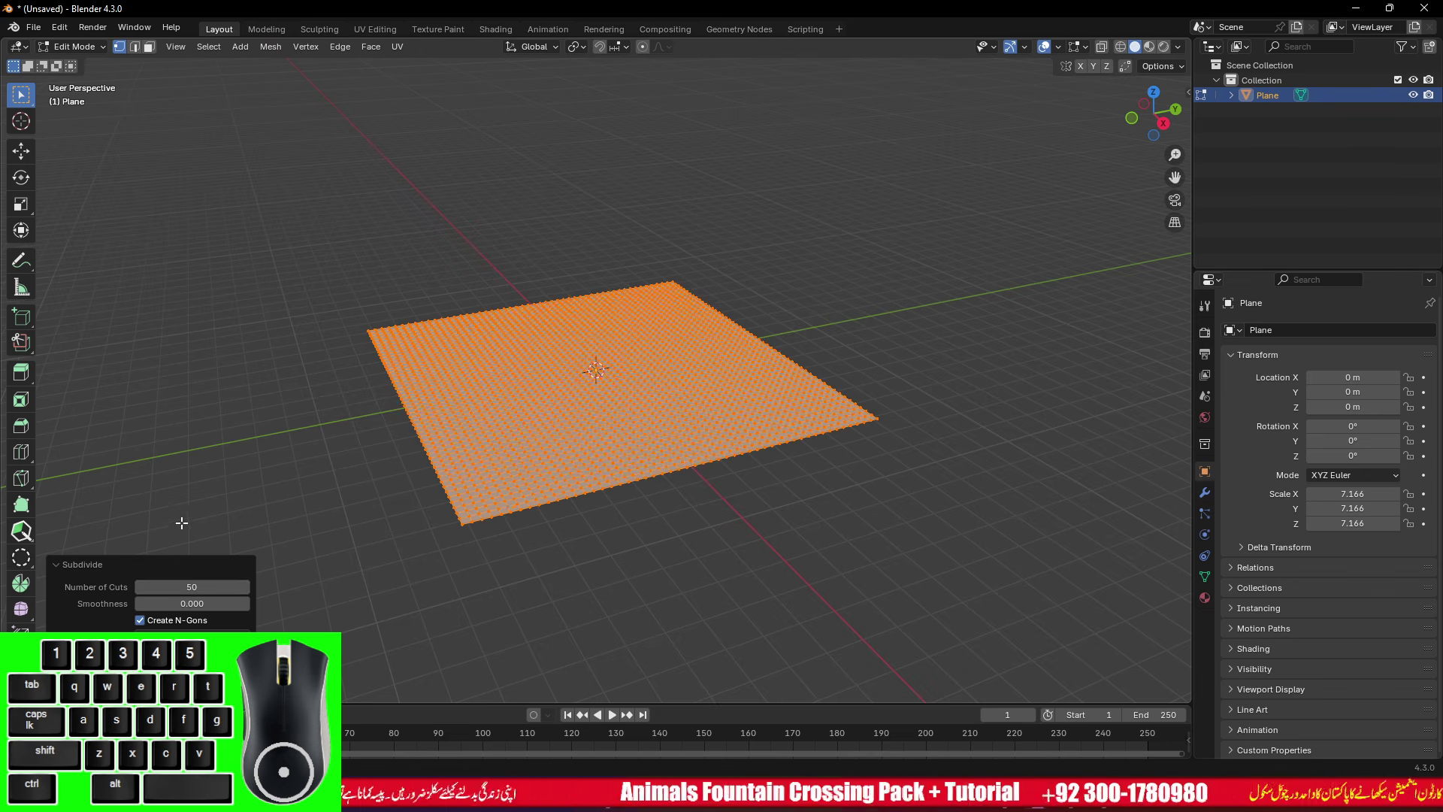
{"action": "key", "text": "Tab"}
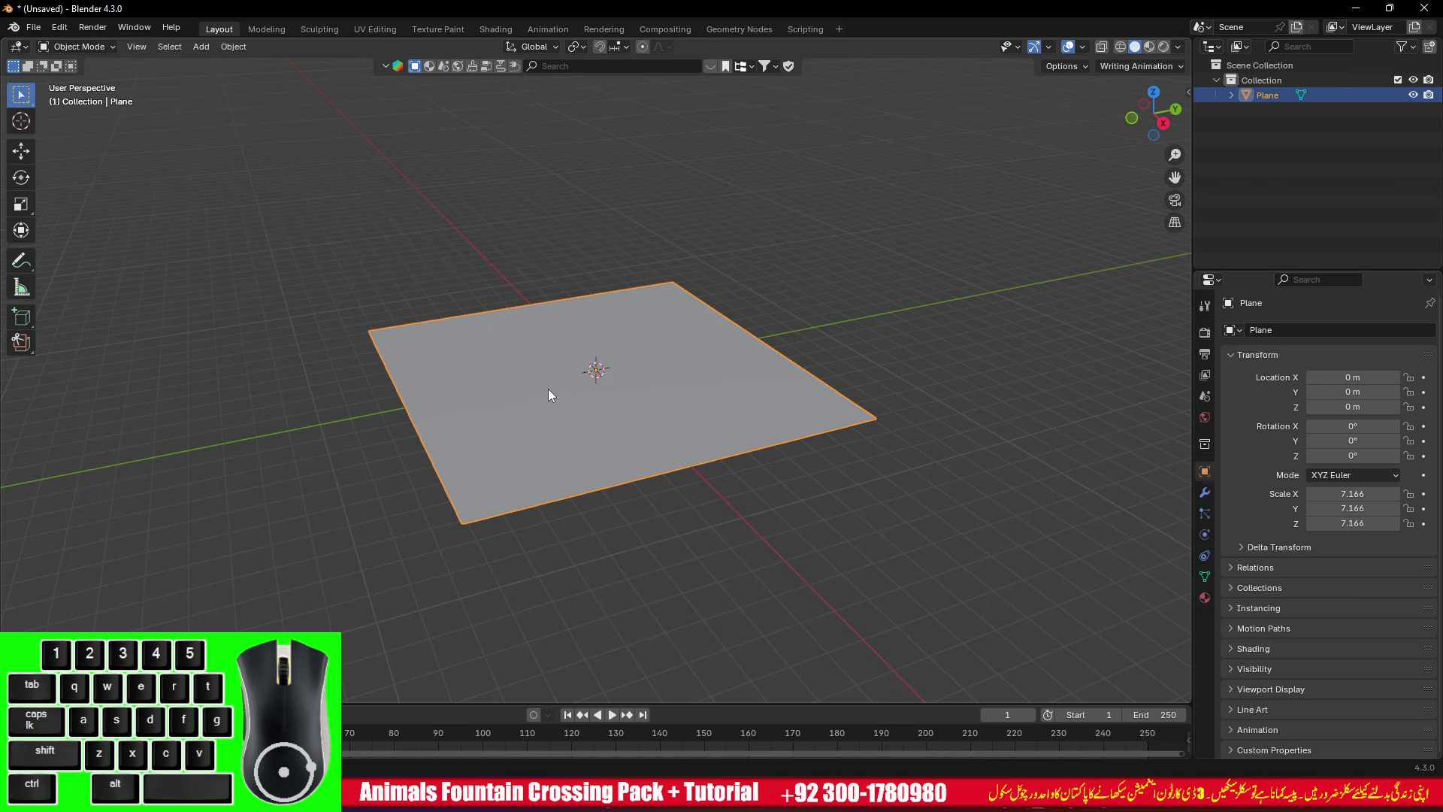
- Enable proportional editing in the plane's Edit Mode and restrict it to connected geometry only
{"action": "scroll", "coordinate": [553, 388], "scroll_direction": "up", "scroll_amount": 1}
{"action": "scroll", "coordinate": [621, 395], "scroll_direction": "up", "scroll_amount": 2}
{"action": "scroll", "coordinate": [621, 398], "scroll_direction": "down", "scroll_amount": 2}
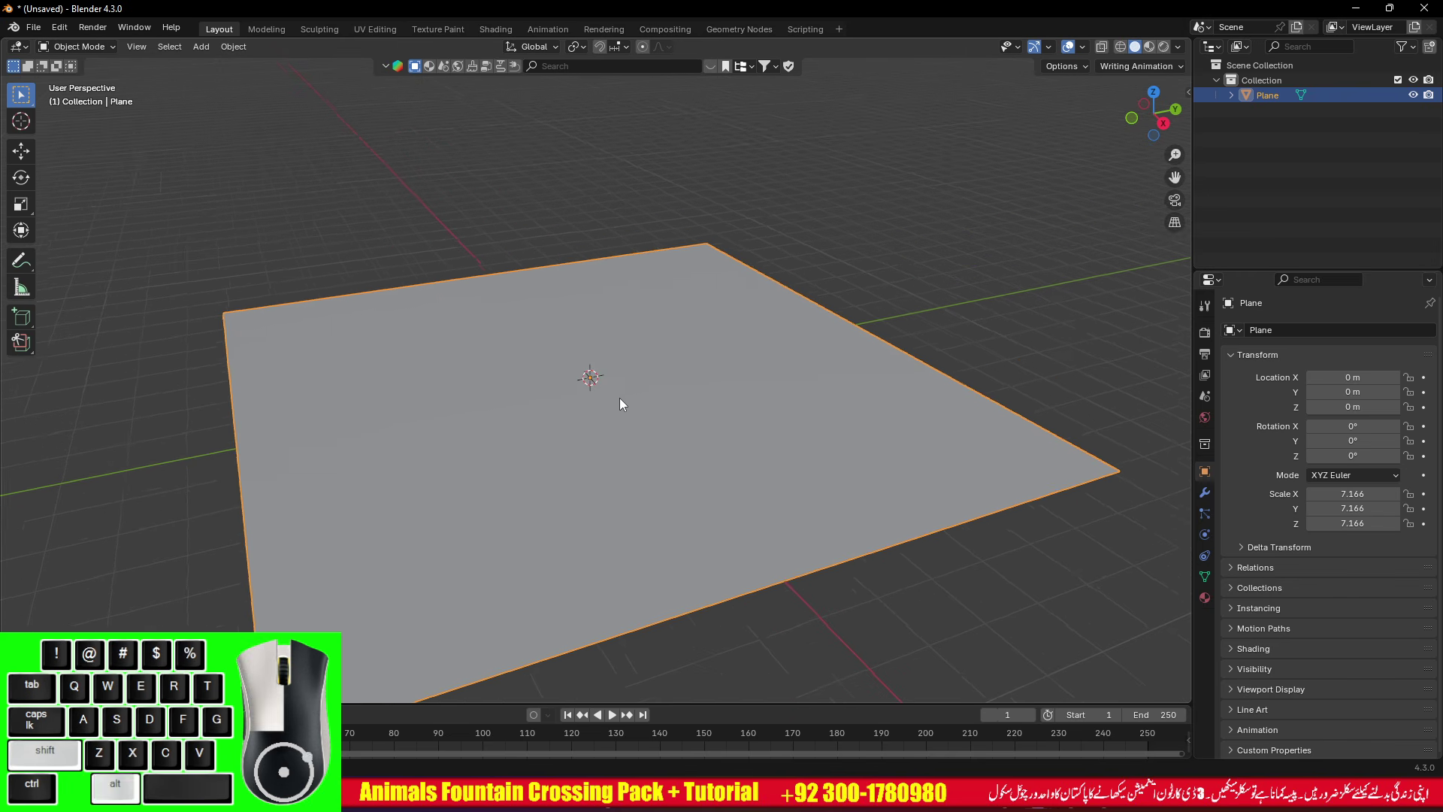
{"action": "key", "text": "Tab"}
{"action": "key", "text": "Tab"}
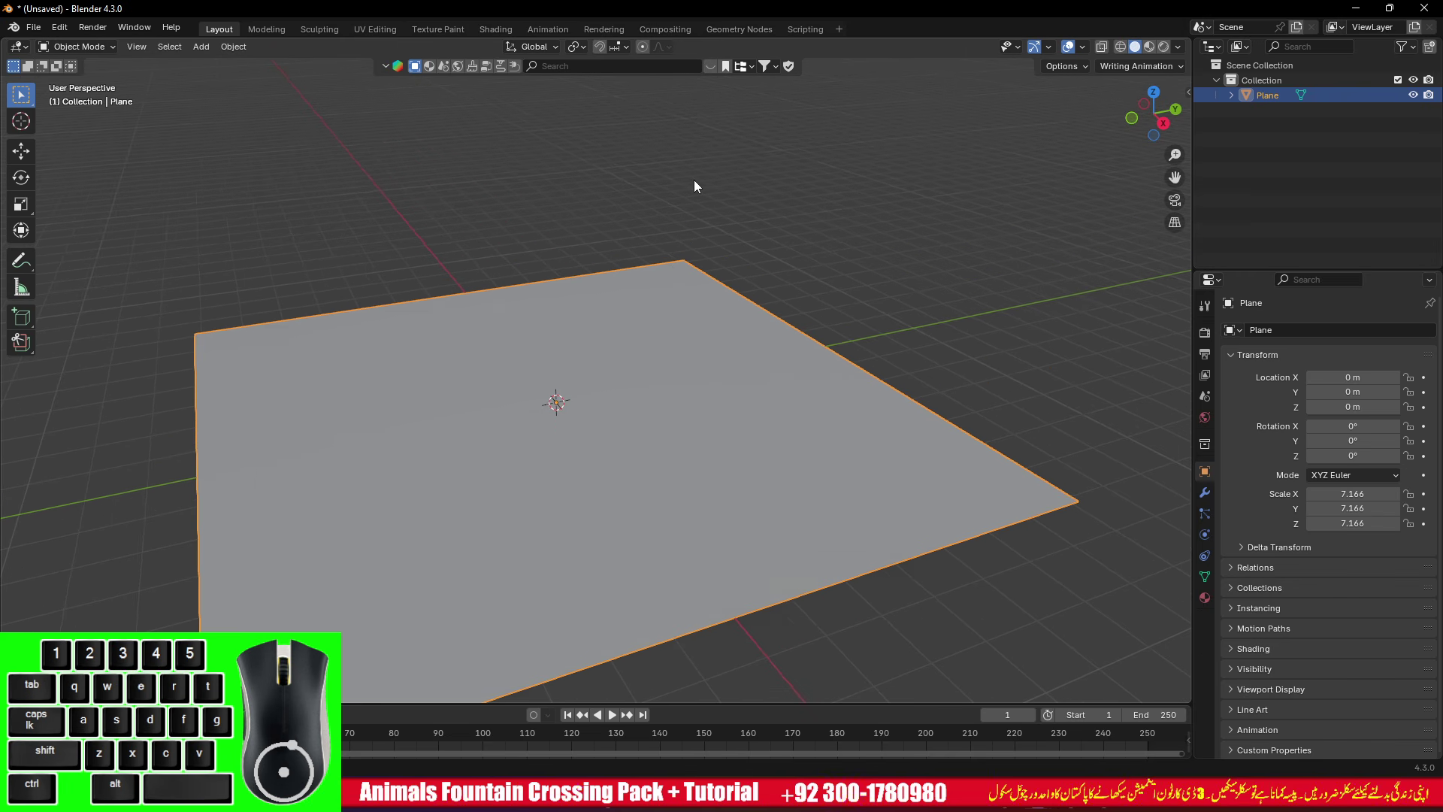
{"action": "key", "text": "Tab"}
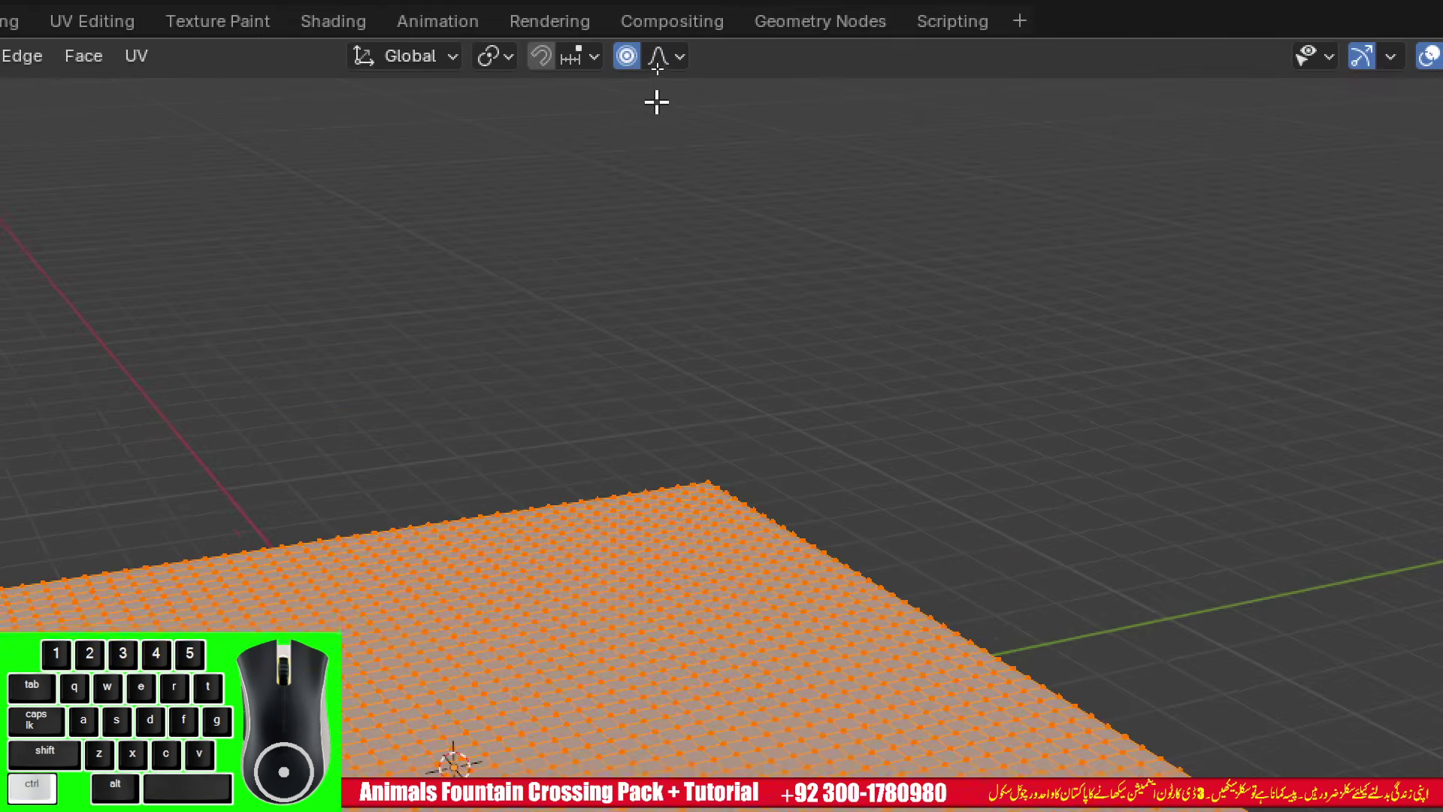
{"action": "key", "text": "1"}
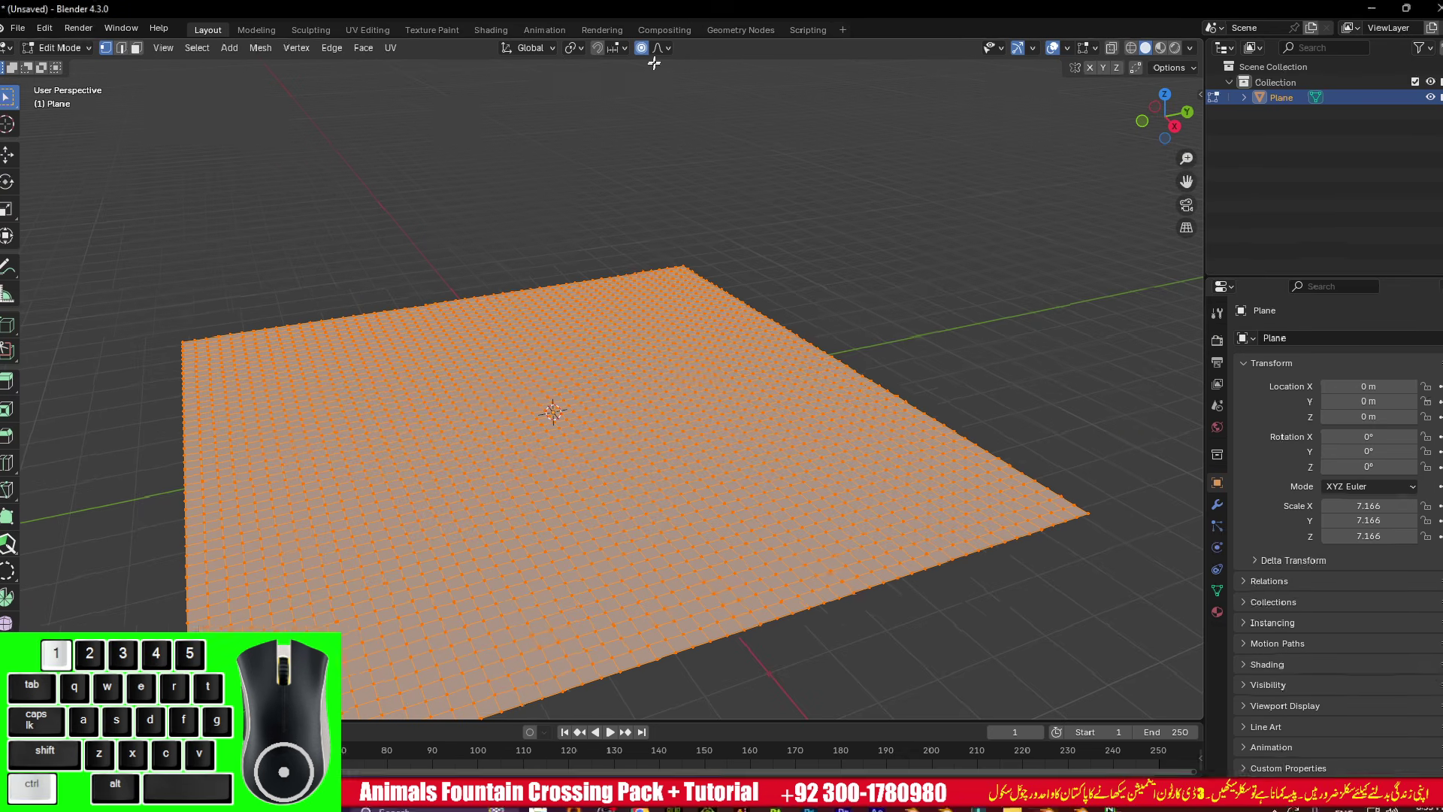
{"action": "left_click", "coordinate": [661, 48]}
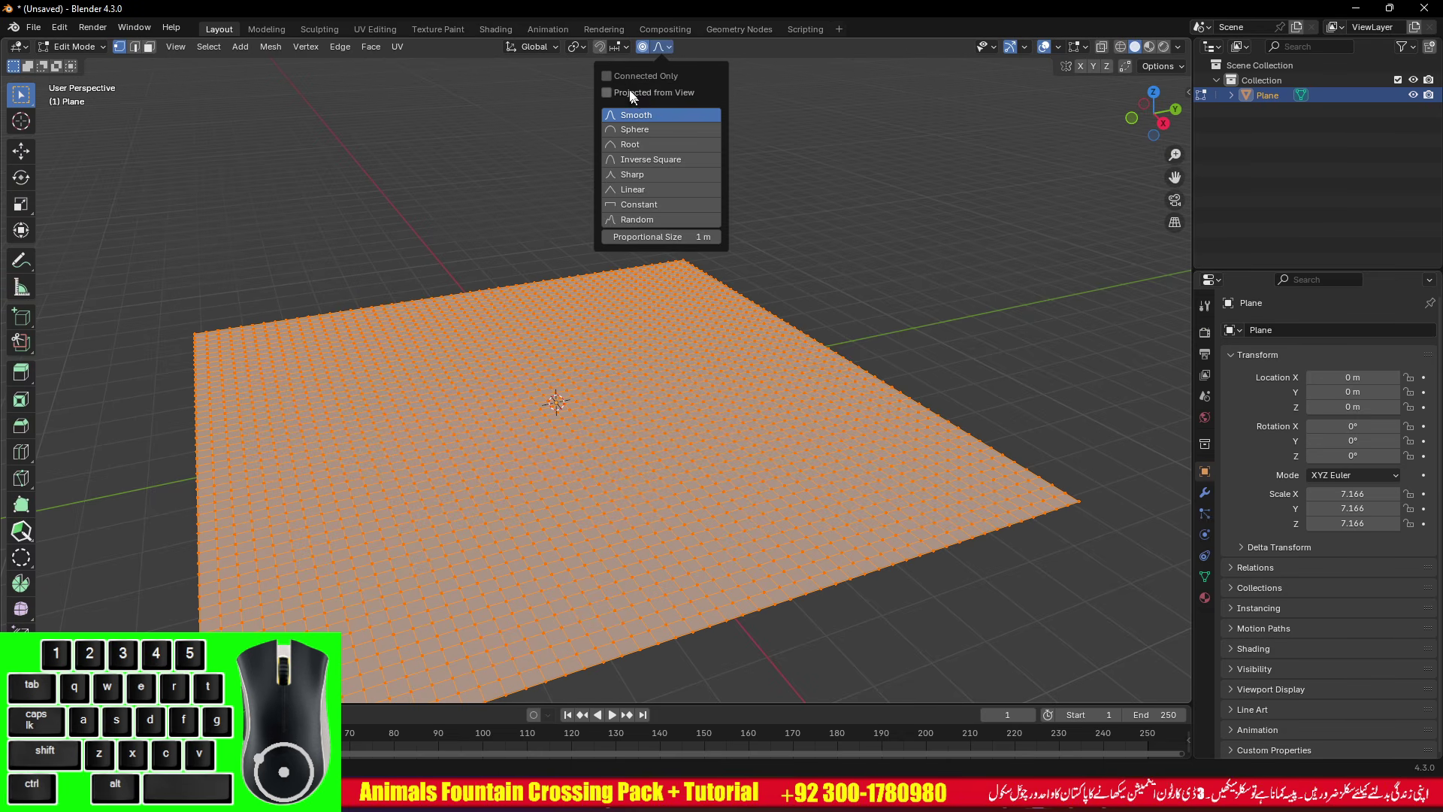
{"action": "left_click", "coordinate": [615, 75]}
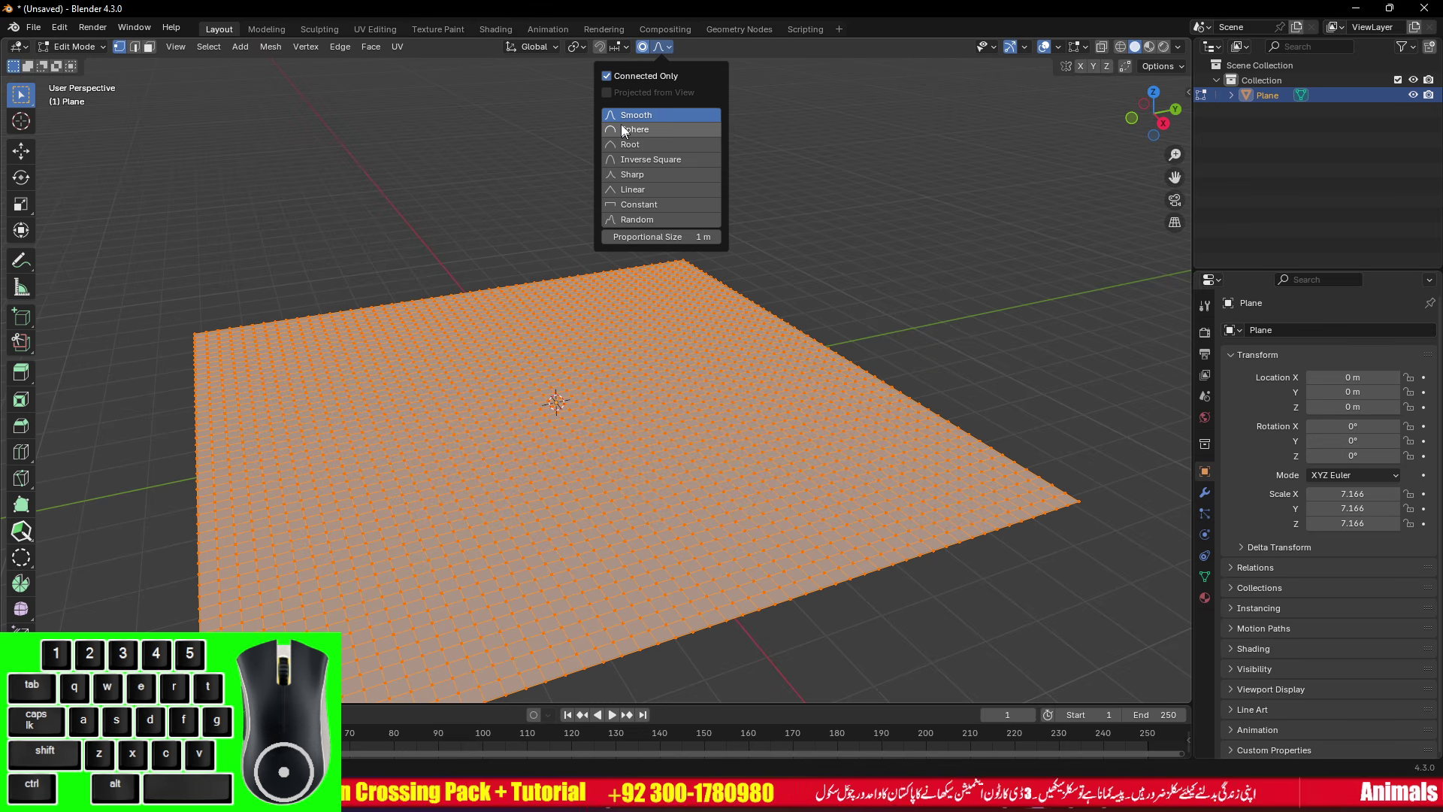
- Raise three spread-out vertices about 4.28 m along Z with Smooth falloff and a proportional size of about 3.14 m
{"action": "left_click", "coordinate": [616, 336]}
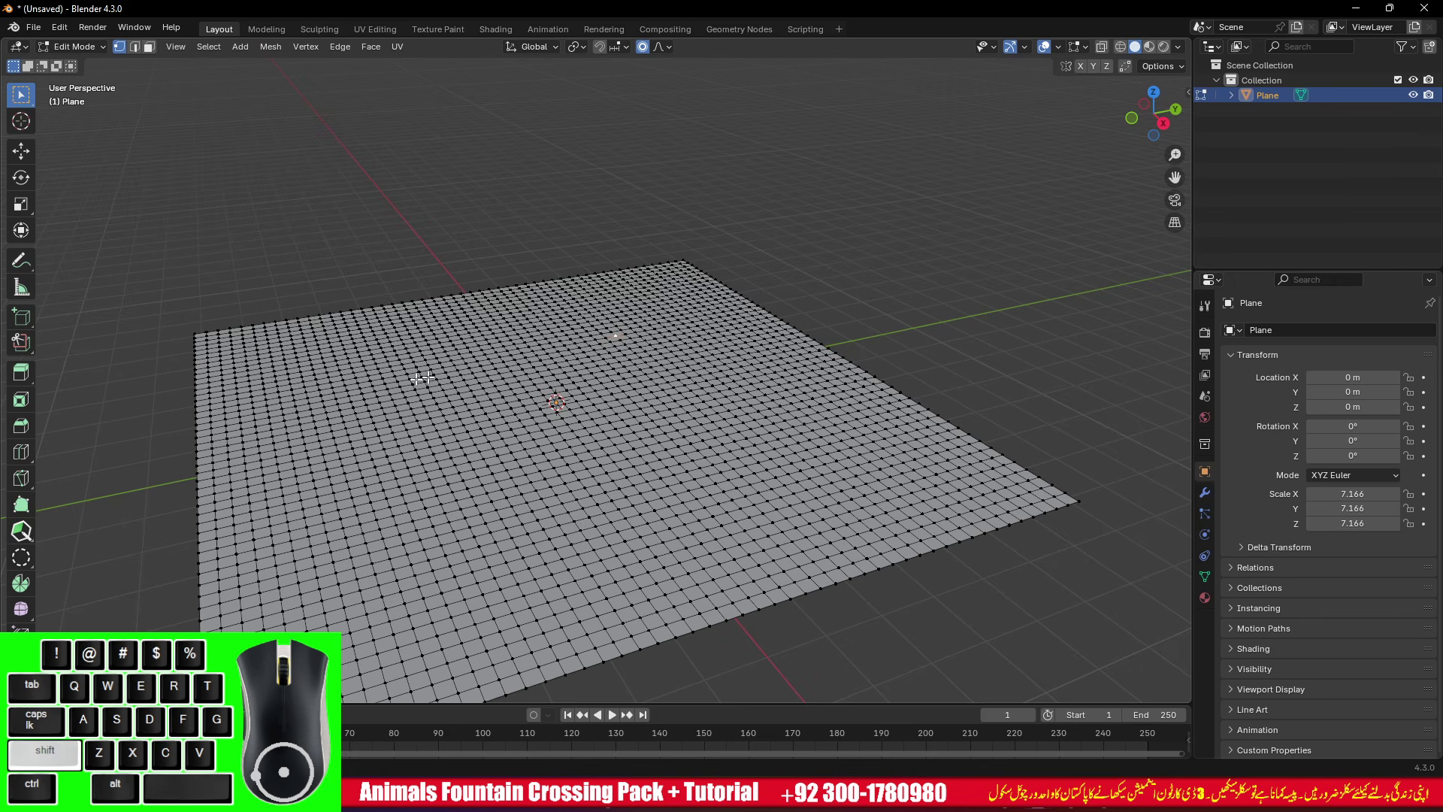
{"action": "left_click", "coordinate": [410, 378], "text": "shift"}
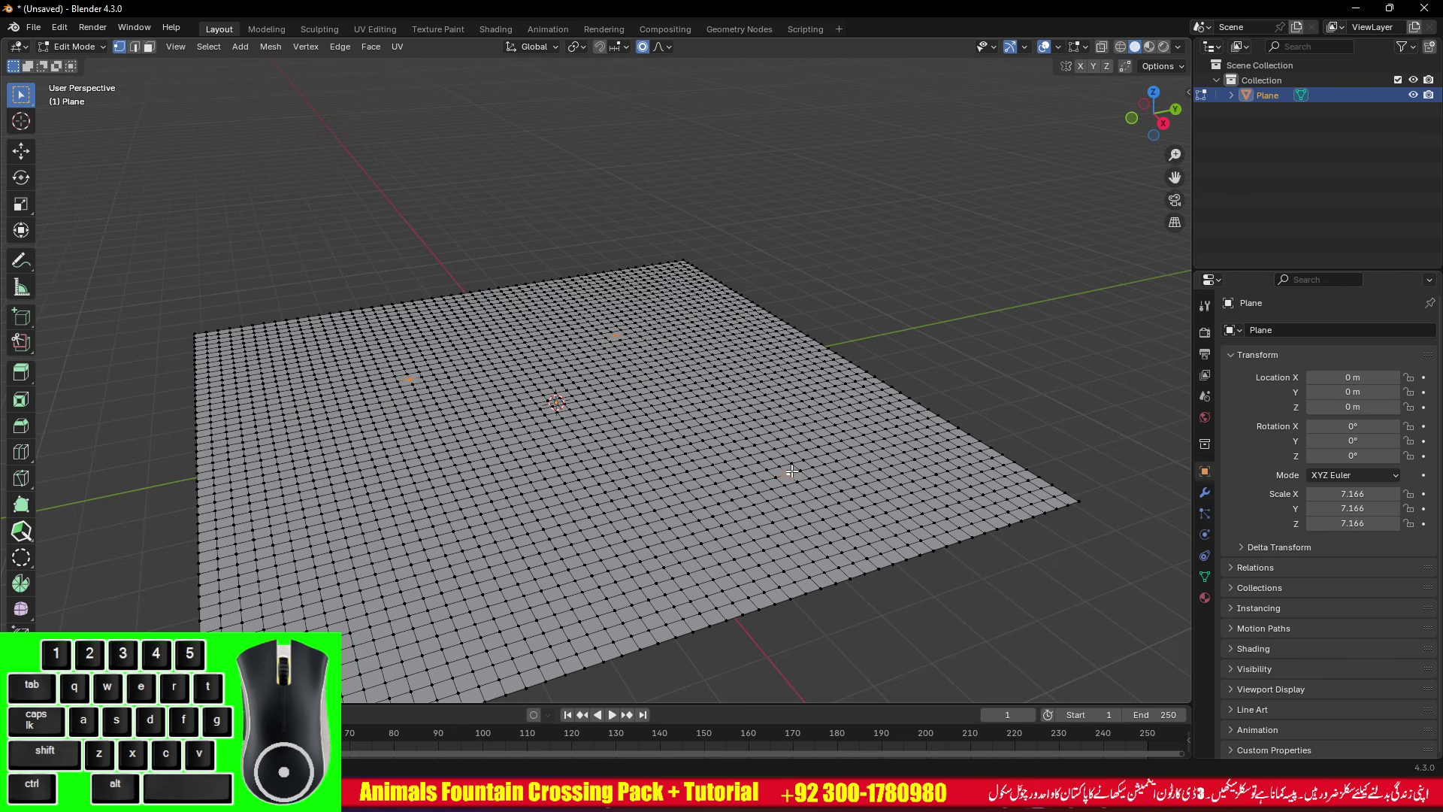
{"action": "key", "text": "g"}
{"action": "scroll", "coordinate": [793, 422], "scroll_direction": "down", "scroll_amount": 1}
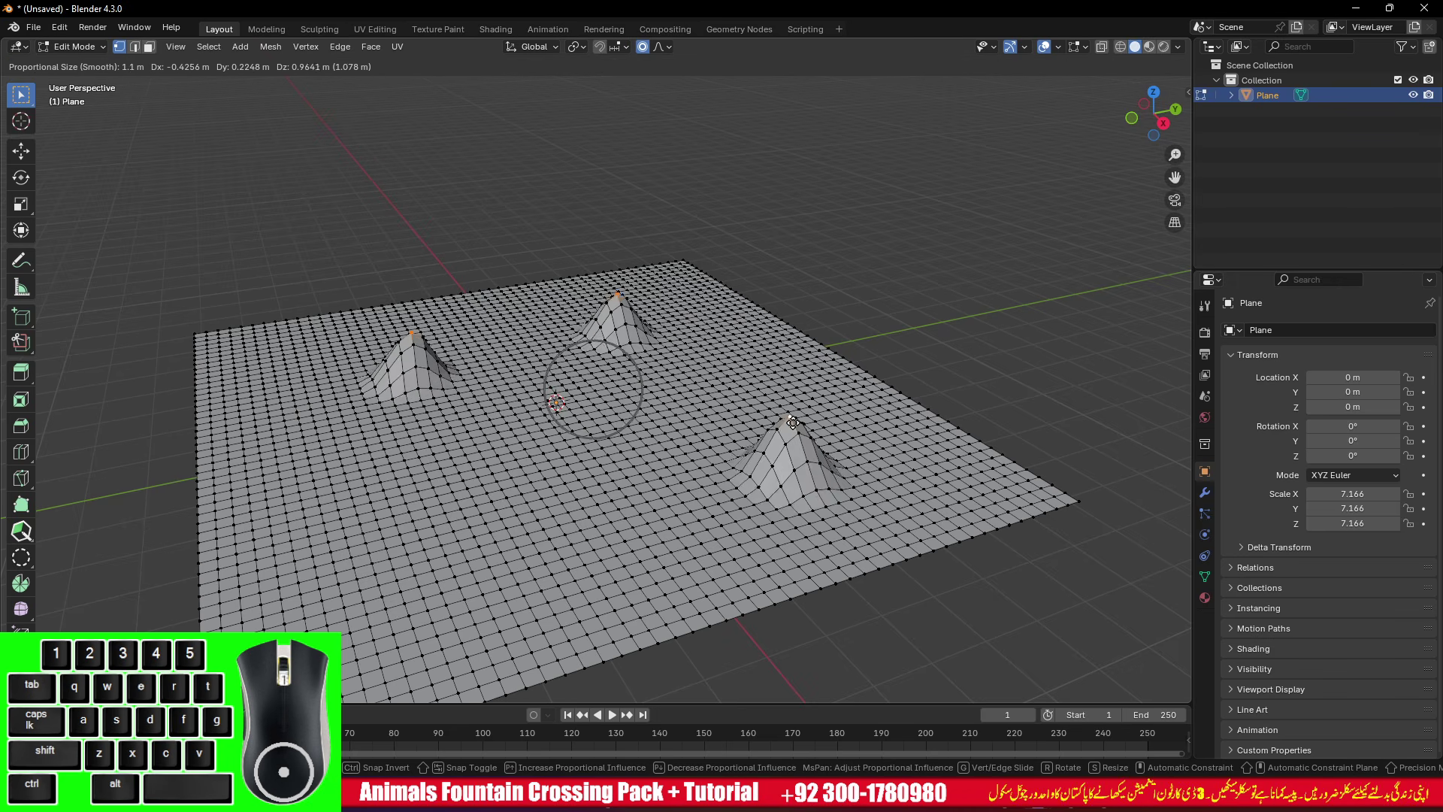
{"action": "scroll", "coordinate": [793, 413], "scroll_direction": "down", "scroll_amount": 7}
{"action": "key", "text": "z"}
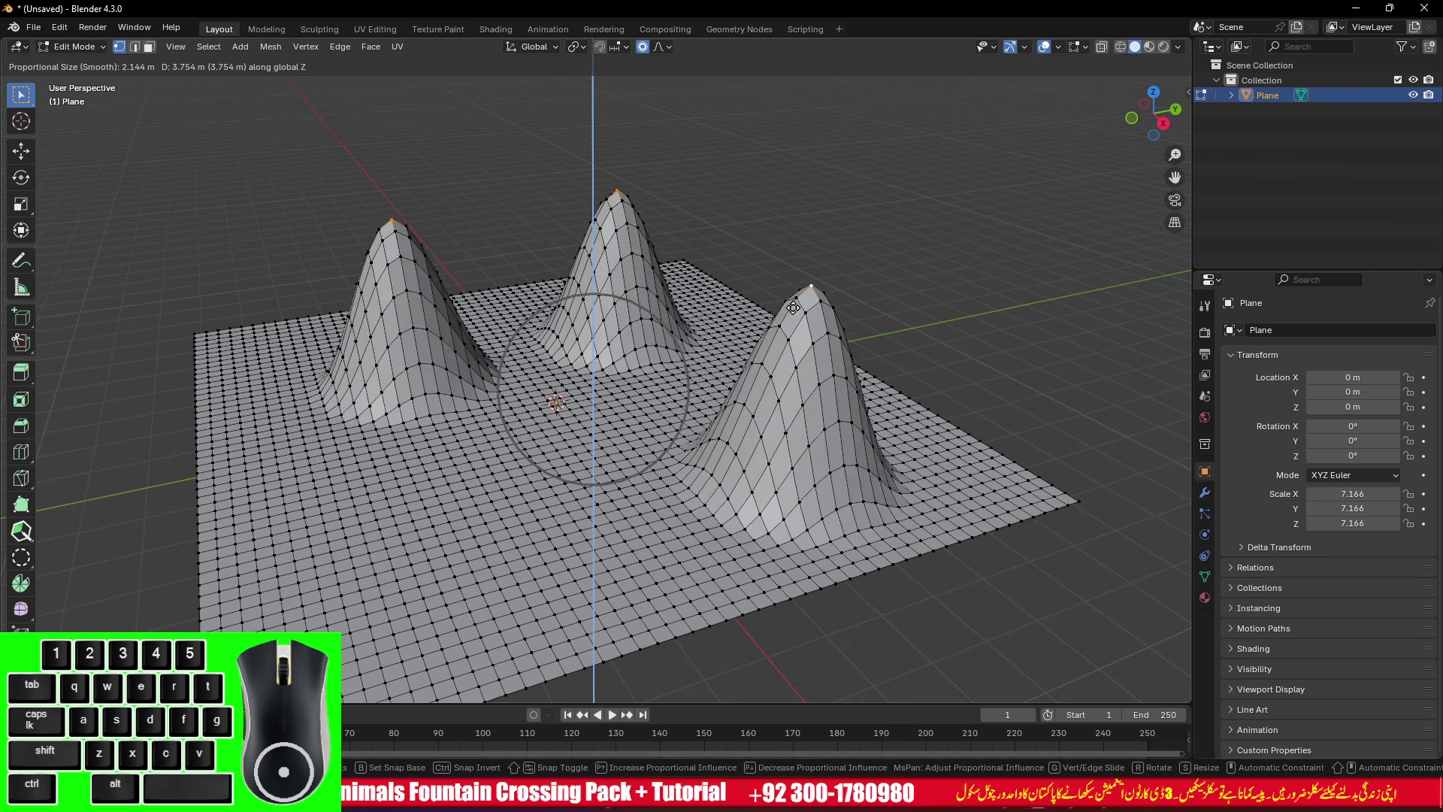
{"action": "scroll", "coordinate": [794, 284], "scroll_direction": "down", "scroll_amount": 1}
{"action": "scroll", "coordinate": [795, 283], "scroll_direction": "down", "scroll_amount": 3}
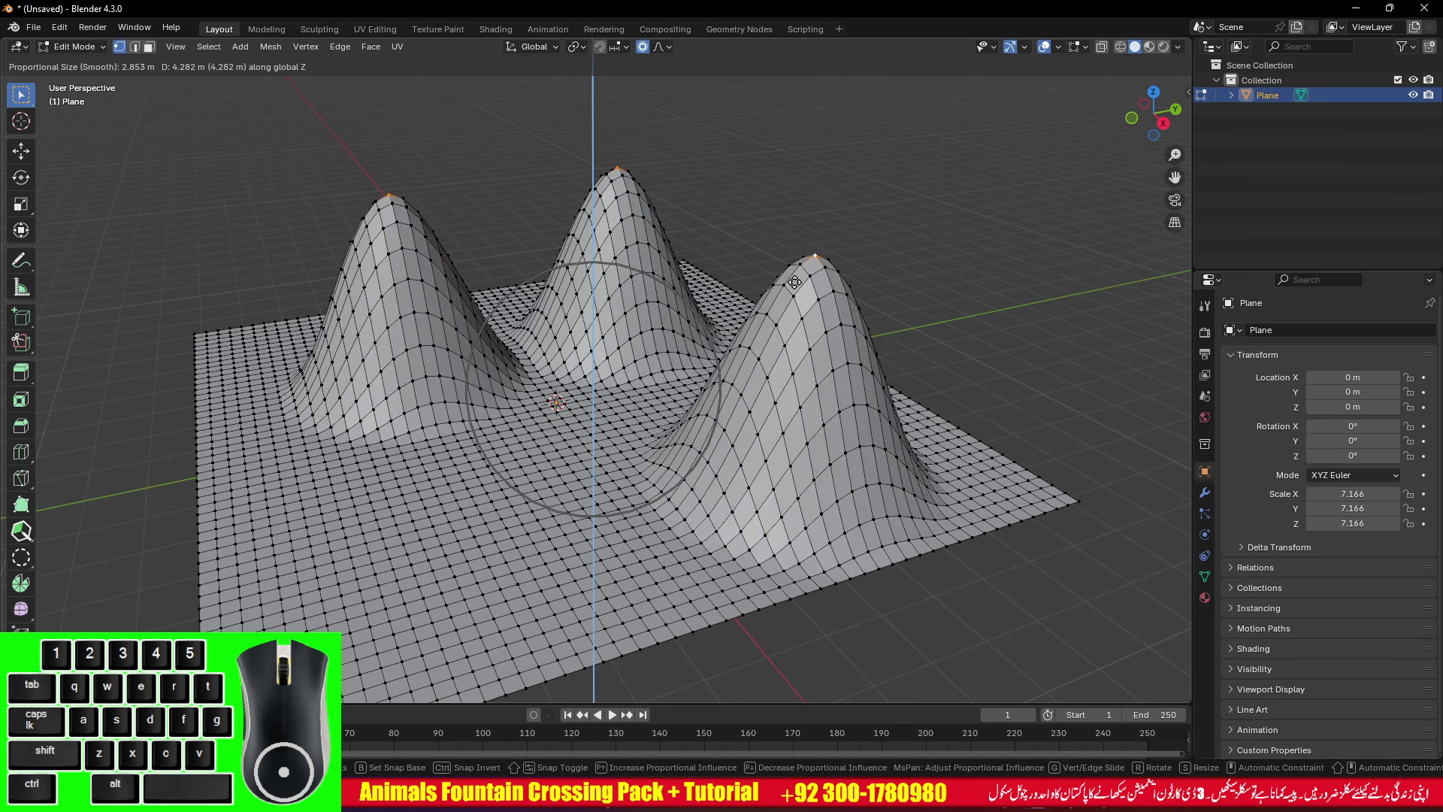
{"action": "left_click", "coordinate": [795, 282]}
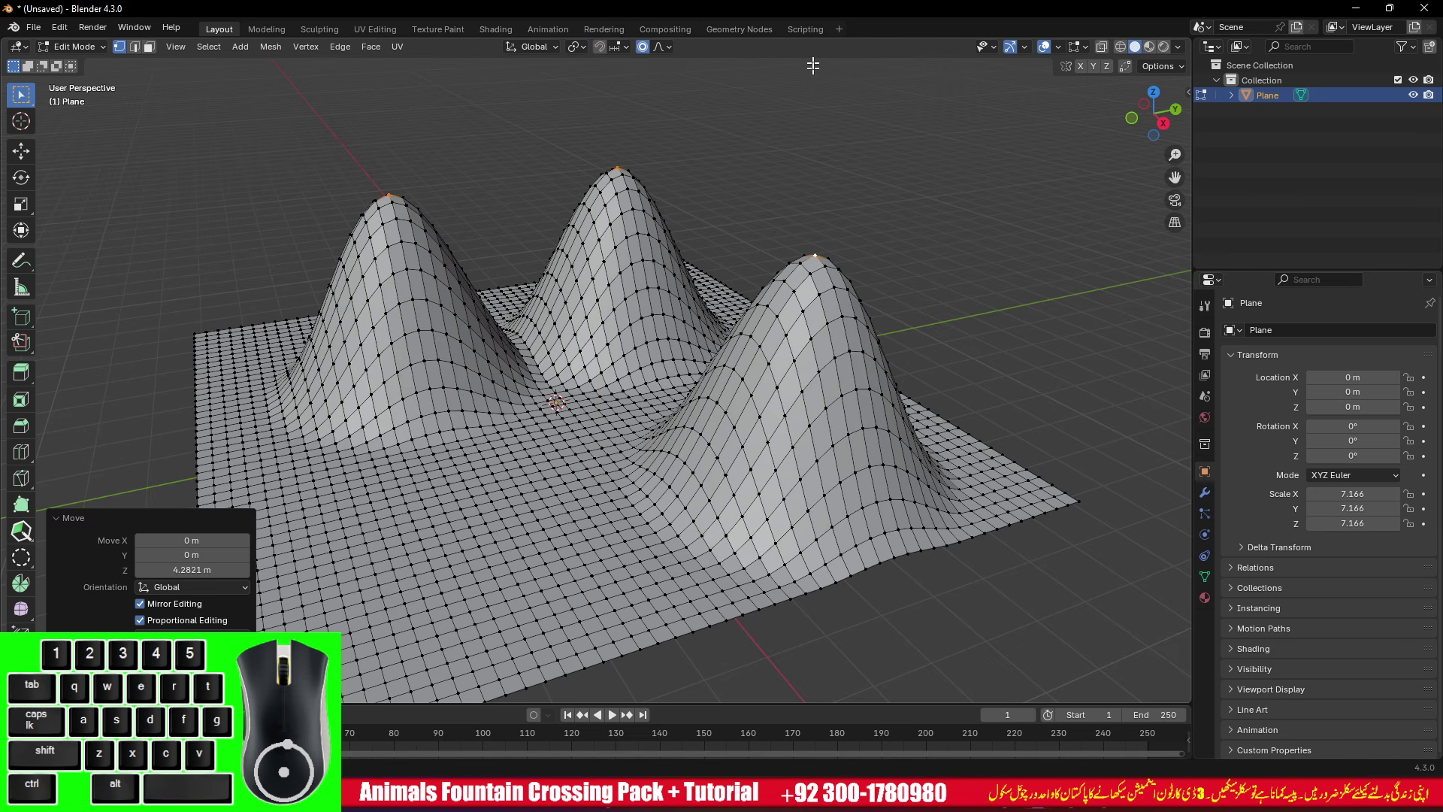
- Raise one vertex near the plane's centre about 6.95 m along local Z with Random falloff and a proportional size of about 2.85 m
{"action": "left_click", "coordinate": [670, 46]}
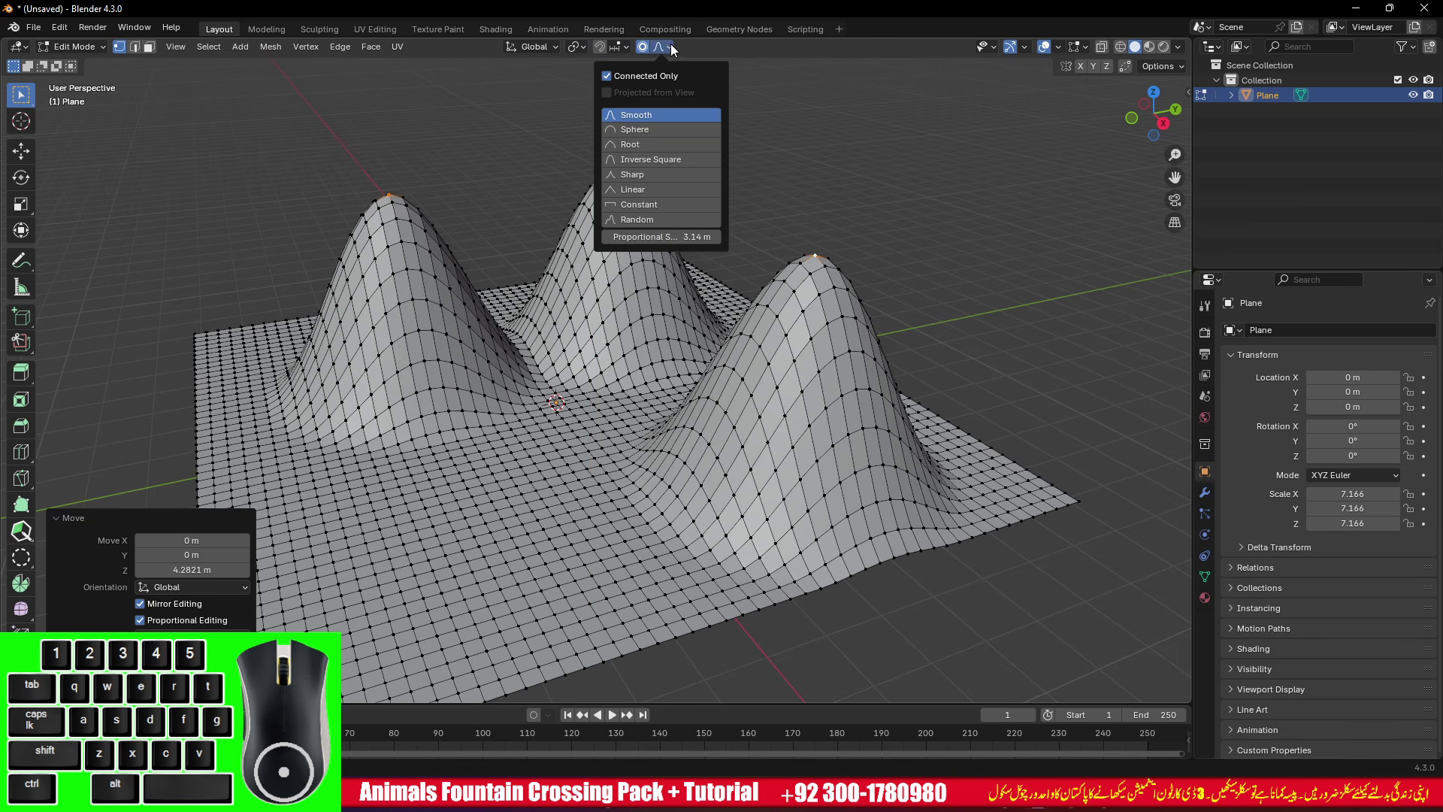
{"action": "left_click", "coordinate": [638, 220]}
{"action": "key", "text": "g"}
{"action": "key", "text": "z"}
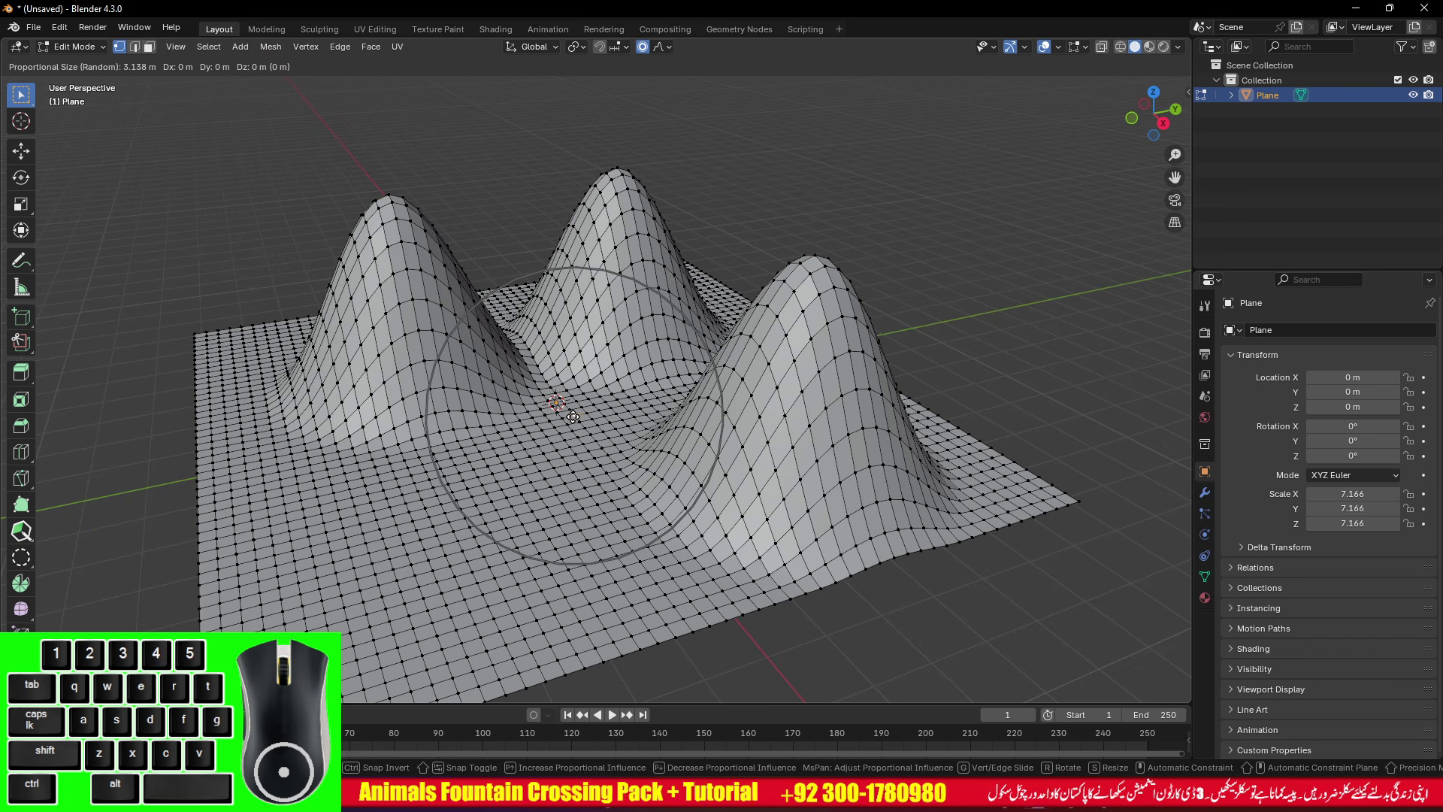
{"action": "scroll", "coordinate": [573, 417], "scroll_direction": "up", "scroll_amount": 4}
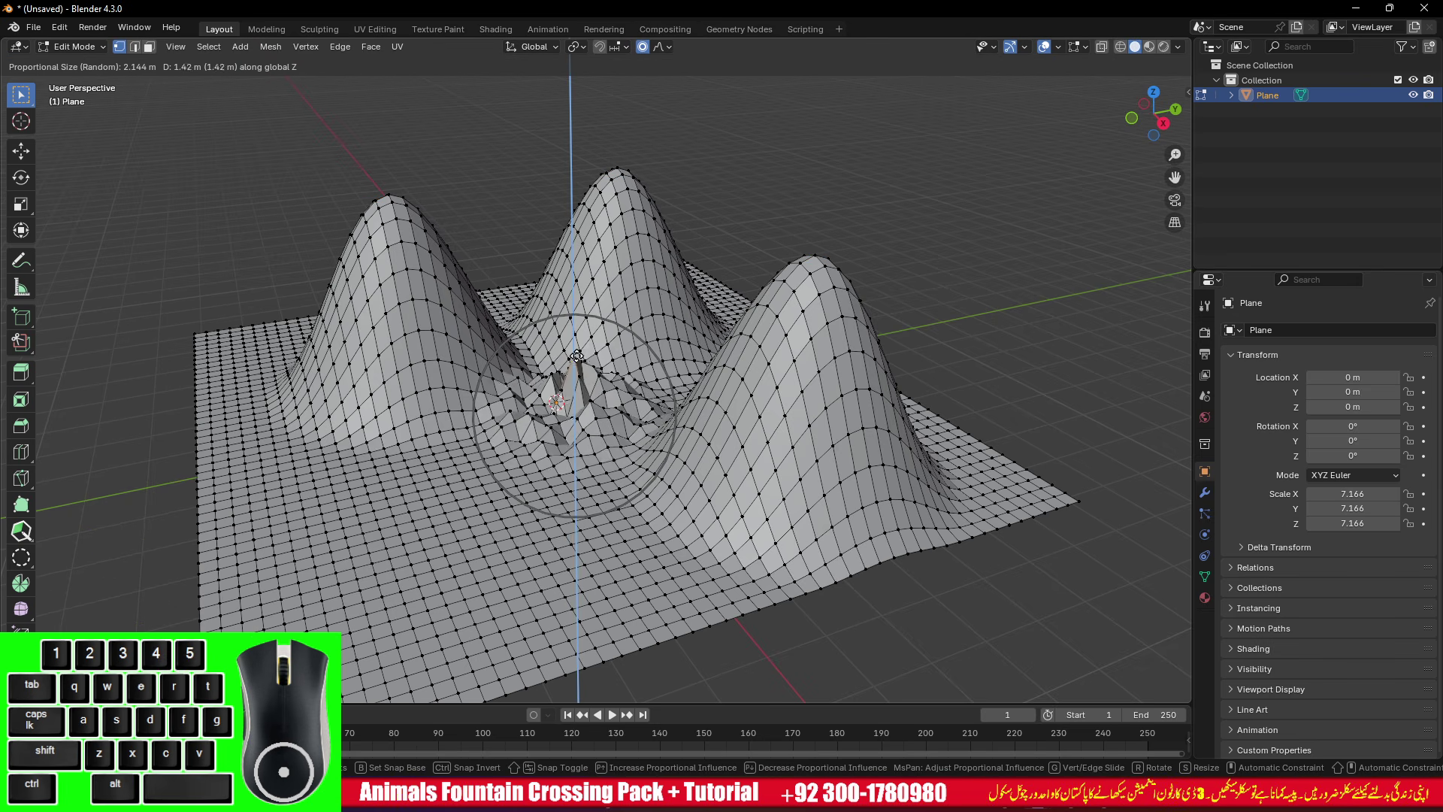
{"action": "scroll", "coordinate": [578, 329], "scroll_direction": "down", "scroll_amount": 3}
{"action": "key", "text": "z"}
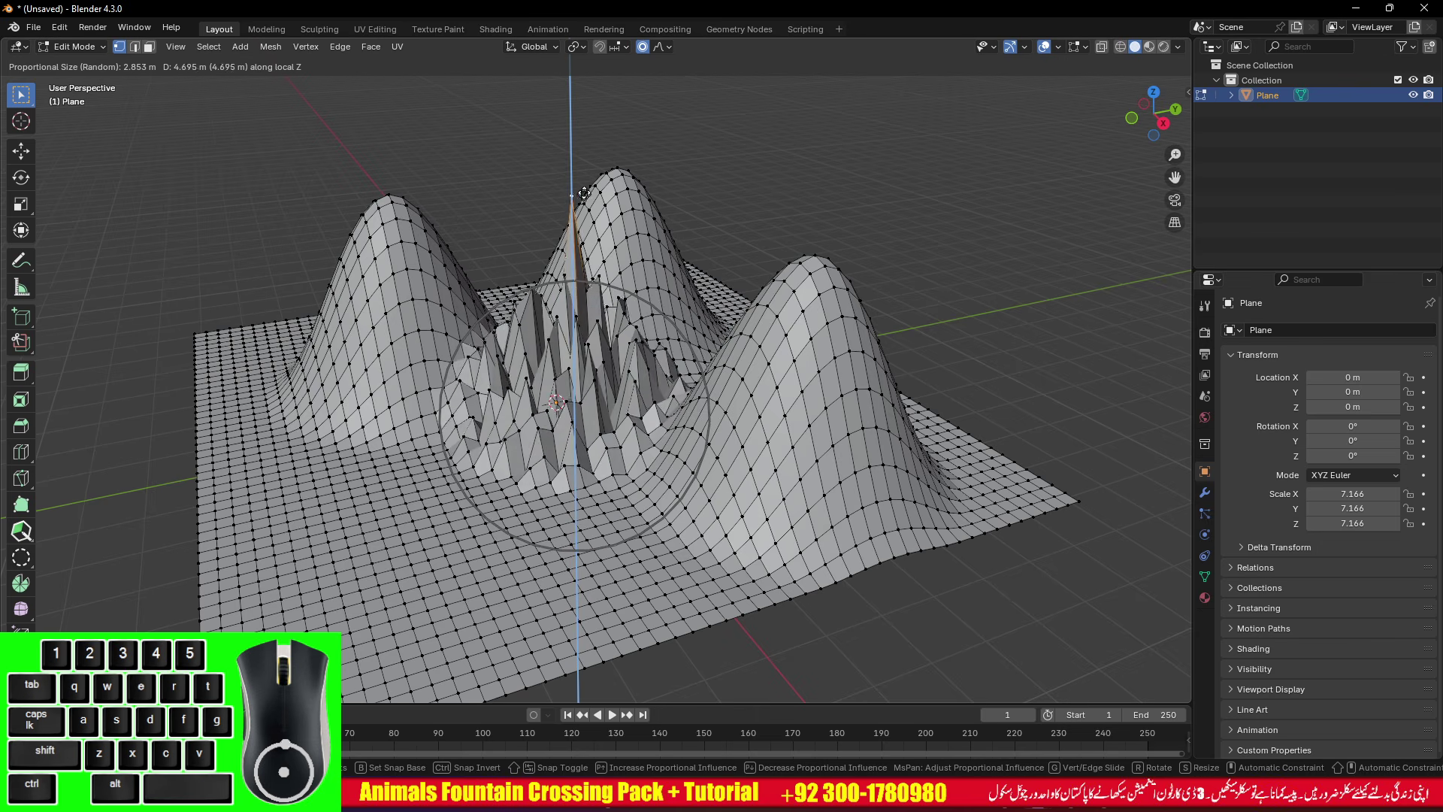
{"action": "left_click", "coordinate": [580, 68]}
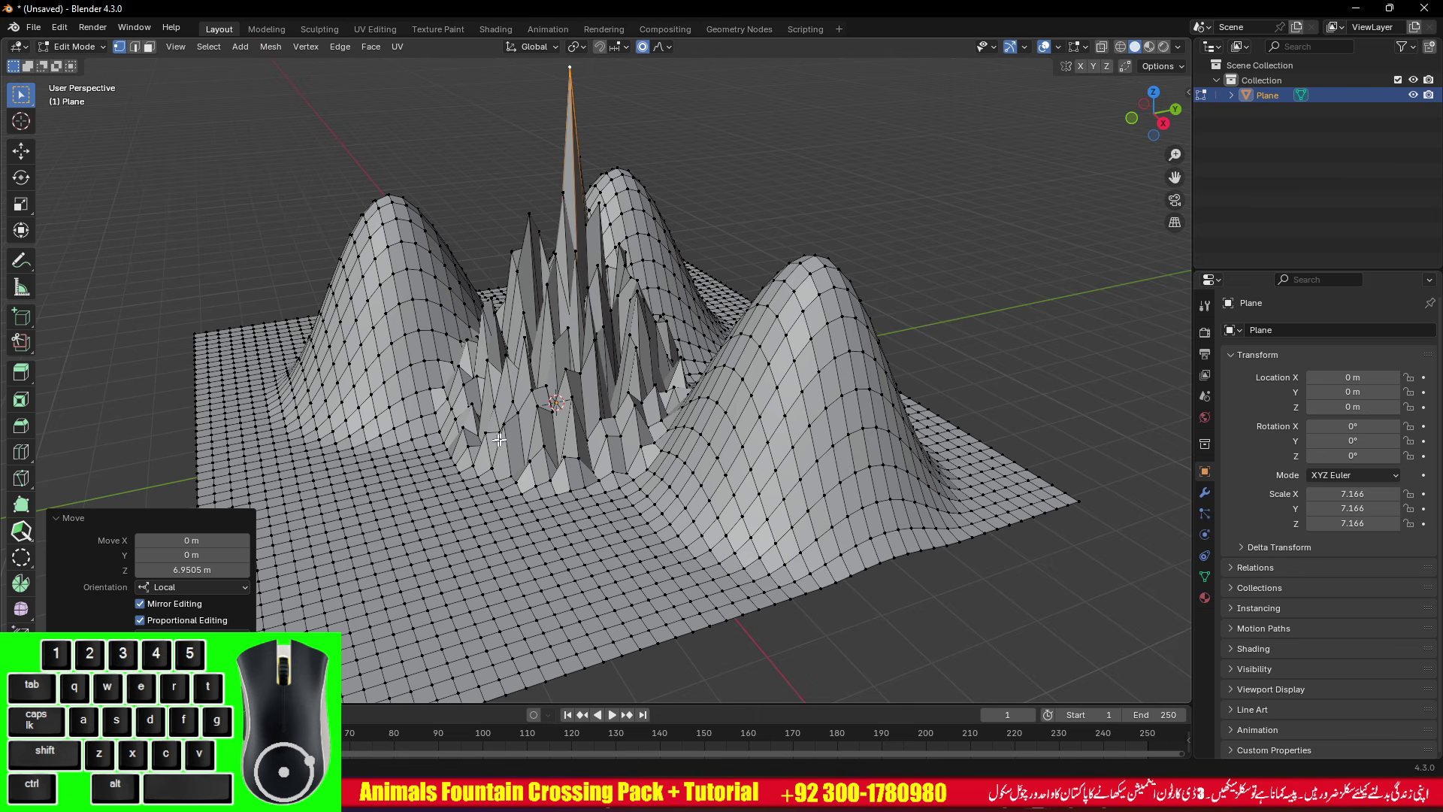
- Undo the spiky central peak and the three raised hills
{"action": "key", "text": "ctrl+z"}
{"action": "key", "text": "ctrl+z"}
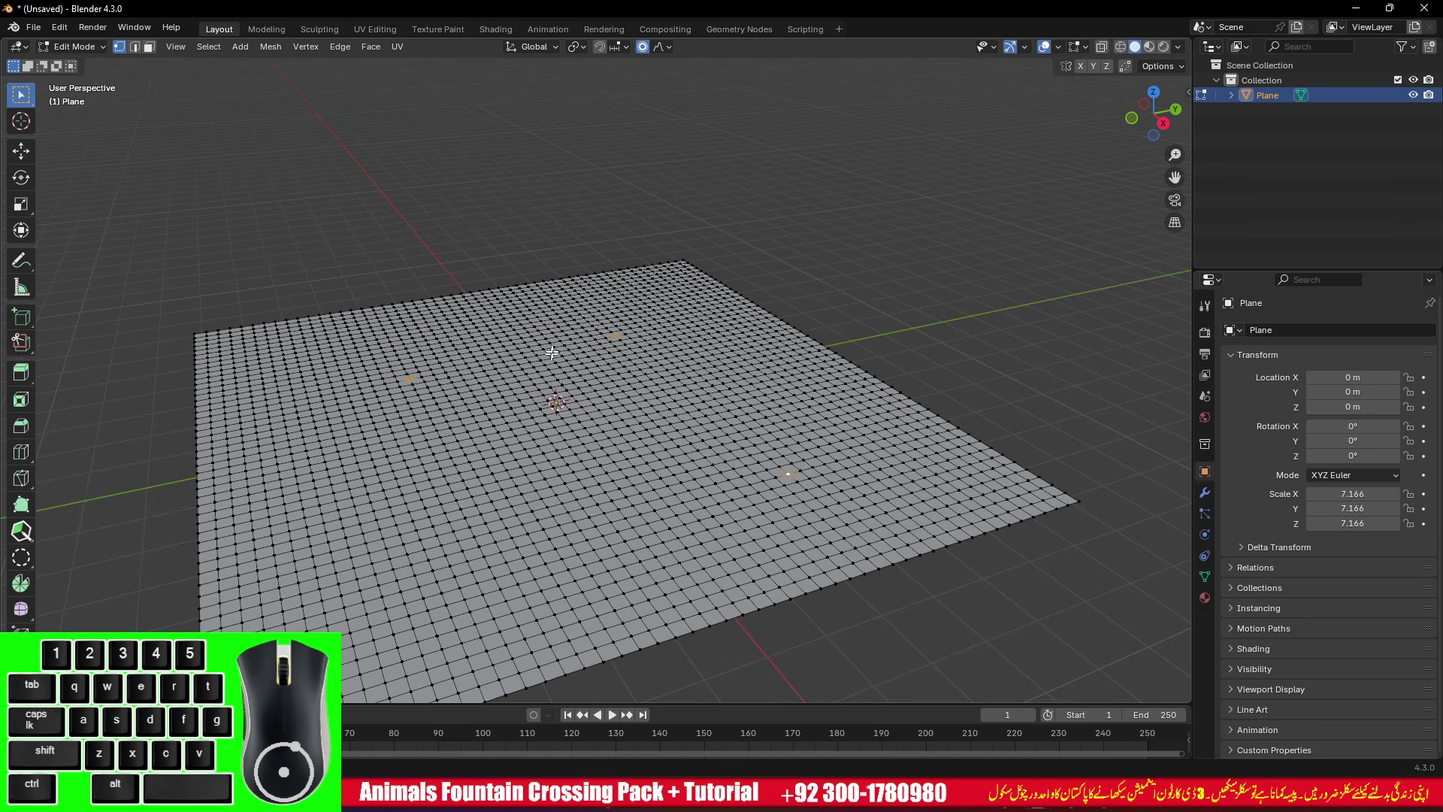
- Select seven scattered vertices across the flat plane and set the proportional editing falloff to Smooth
{"action": "left_click", "coordinate": [580, 313], "text": "shift"}
{"action": "left_click", "coordinate": [444, 332], "text": "shift"}
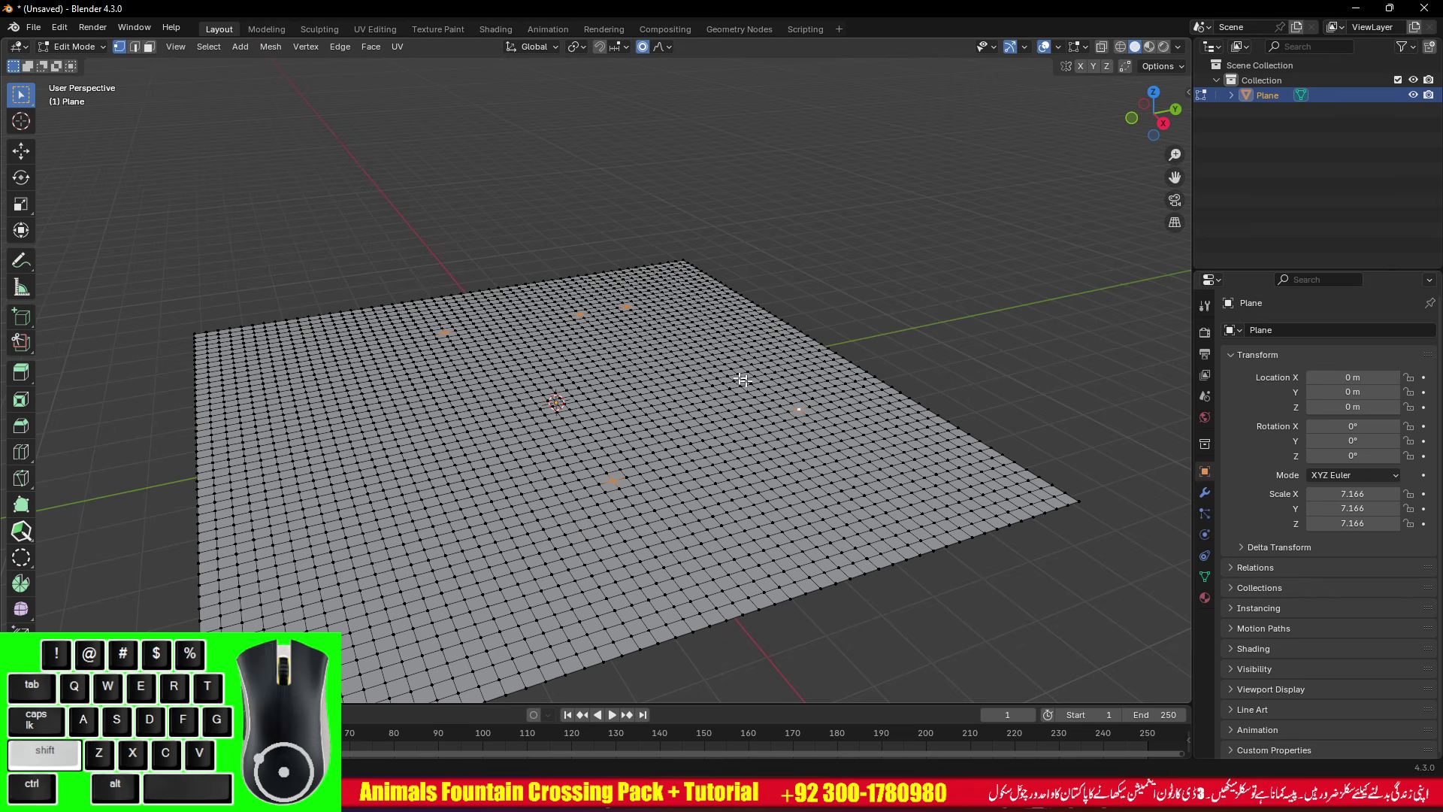
{"action": "left_click", "coordinate": [679, 380], "text": "shift"}
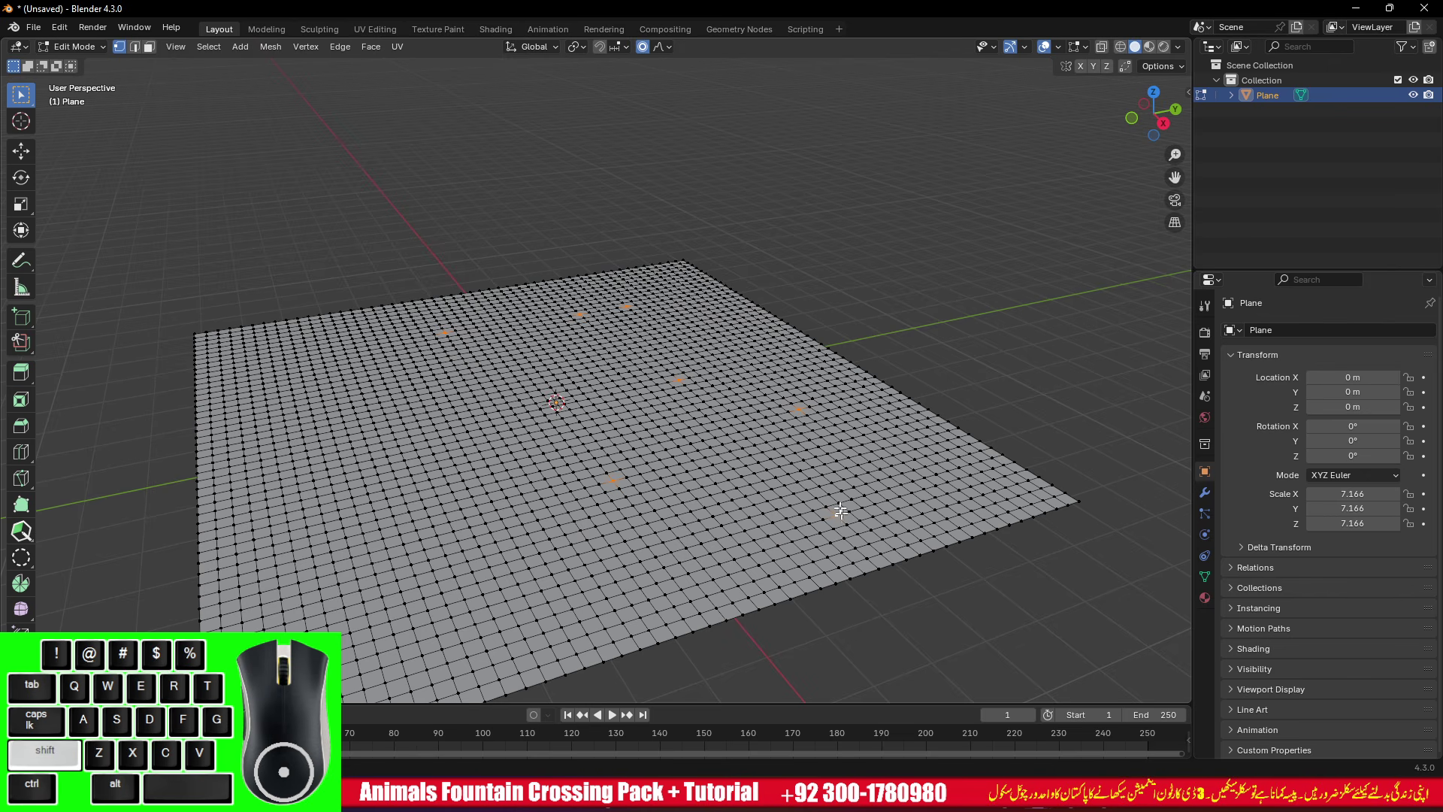
{"action": "left_click", "coordinate": [668, 46]}
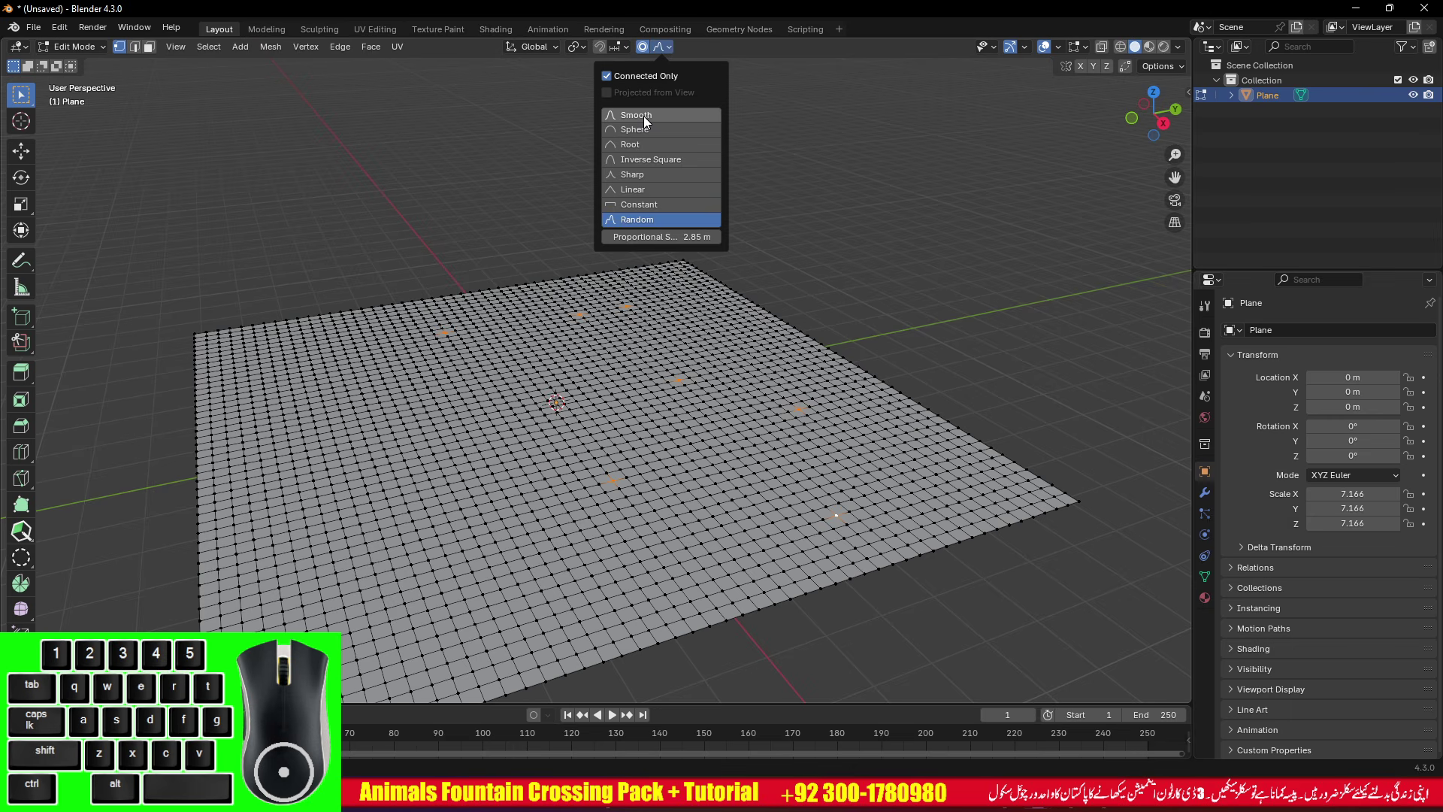
{"action": "left_click", "coordinate": [644, 115]}
{"action": "key", "text": "g"}
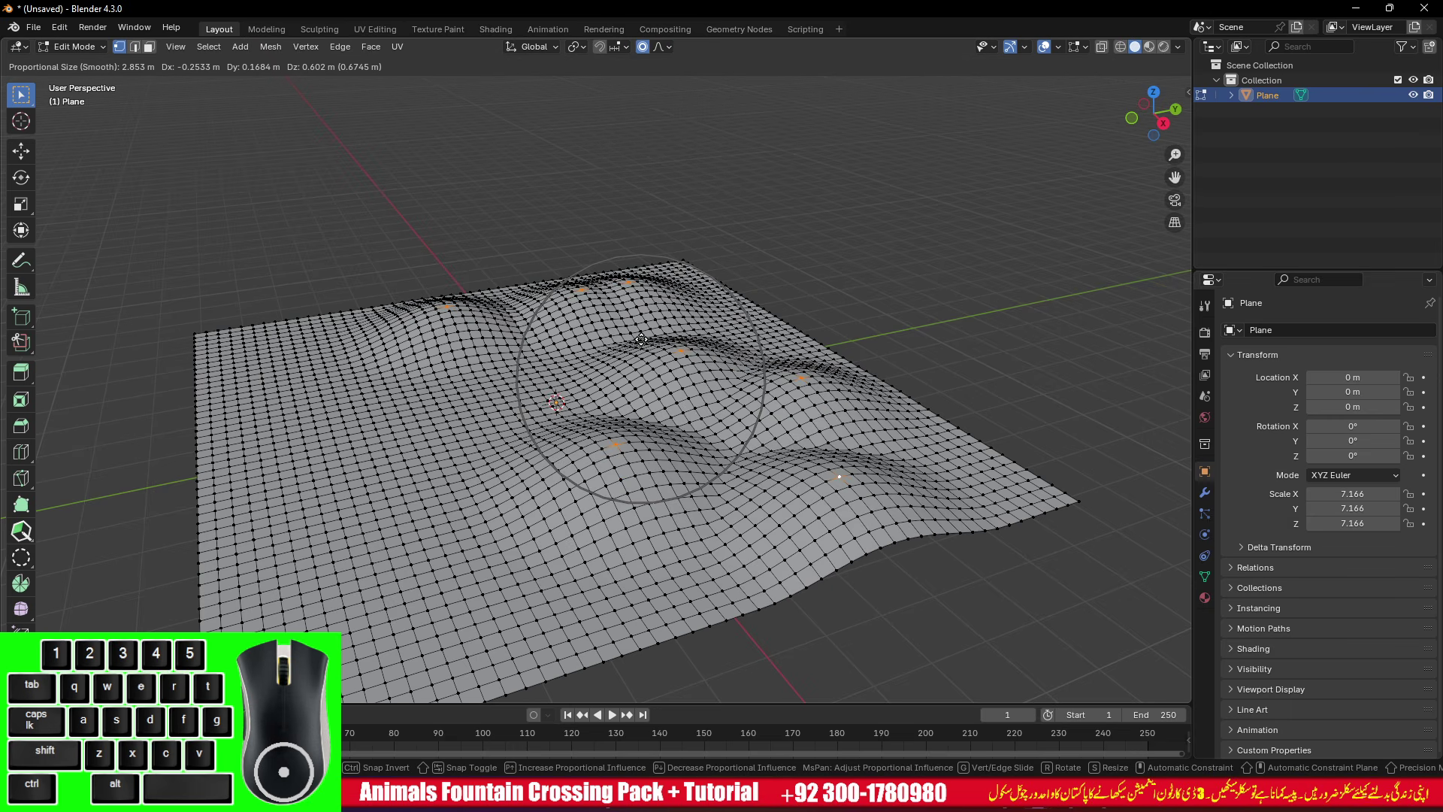
{"action": "key", "text": "z"}
{"action": "scroll", "coordinate": [648, 263], "scroll_direction": "up", "scroll_amount": 2}
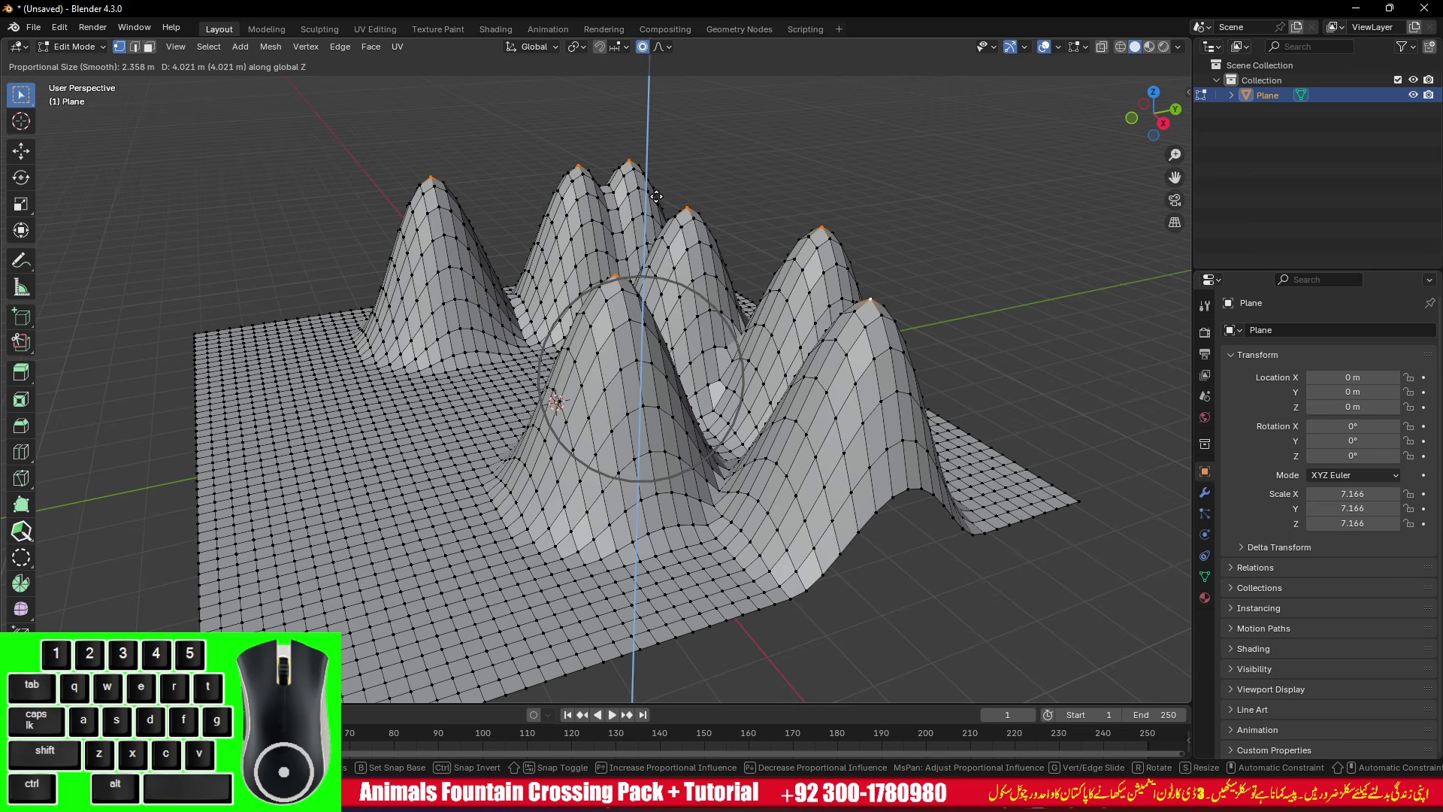
{"action": "right_click", "coordinate": [656, 196]}
- Deselect the vertex nearest the plane's front-right corner and switch the viewport to Rendered shading
{"action": "left_click_drag", "start_coordinate": [858, 512], "coordinate": [828, 516]}
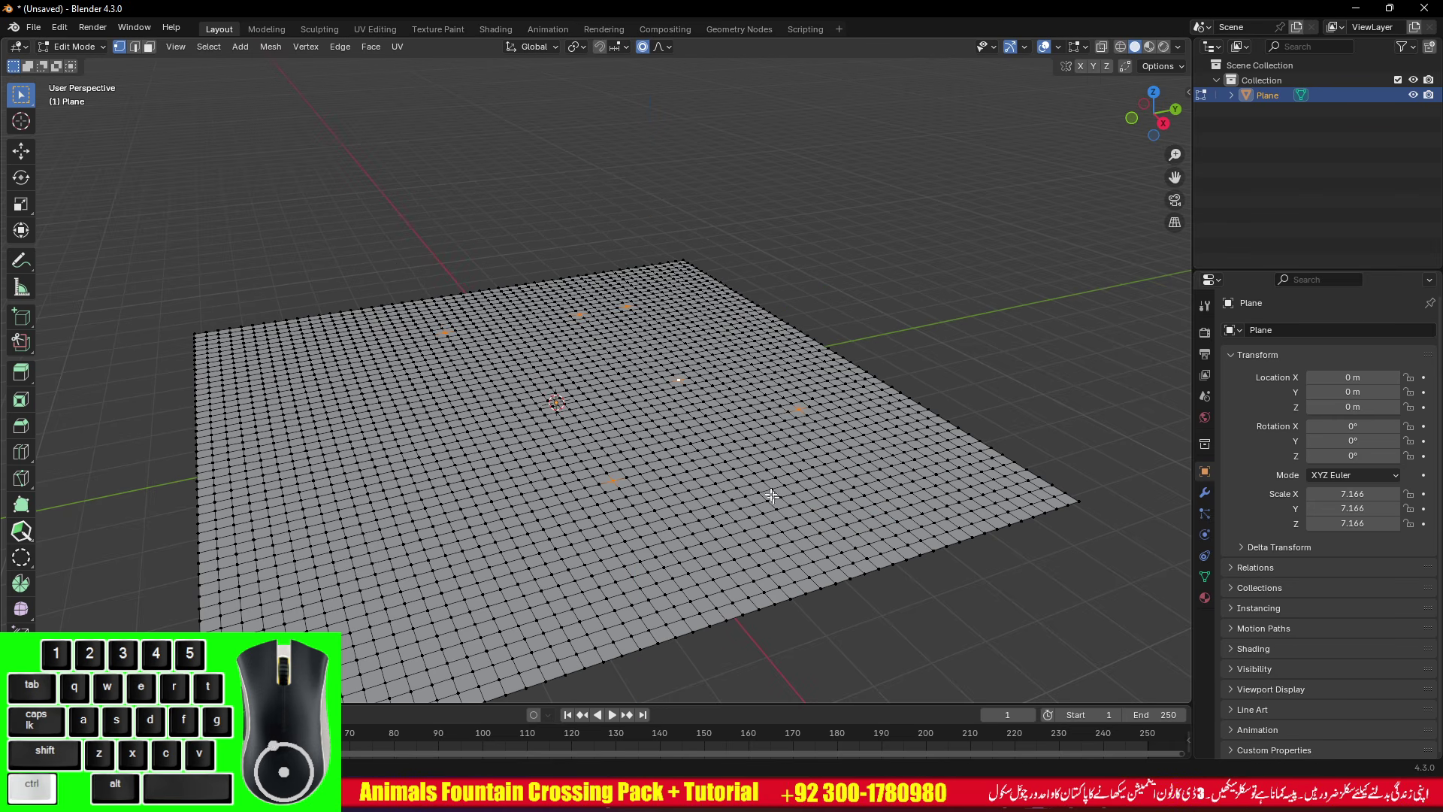
{"action": "key", "text": "z"}
{"action": "left_click", "coordinate": [764, 430]}
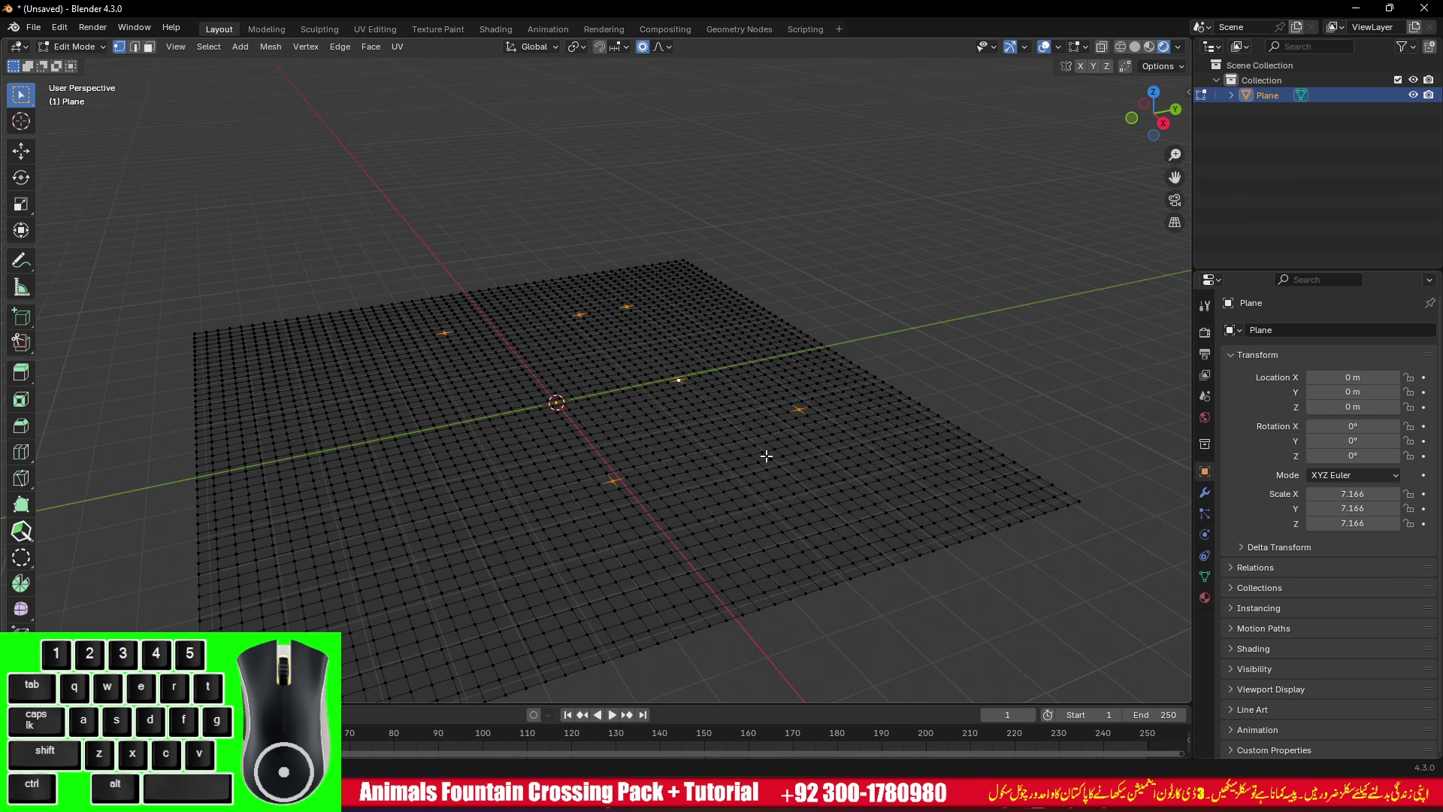
- Raise the six selected vertices about 5.95 m along Z with Smooth falloff and a proportional size of about 2.36 m
{"action": "key", "text": "g"}
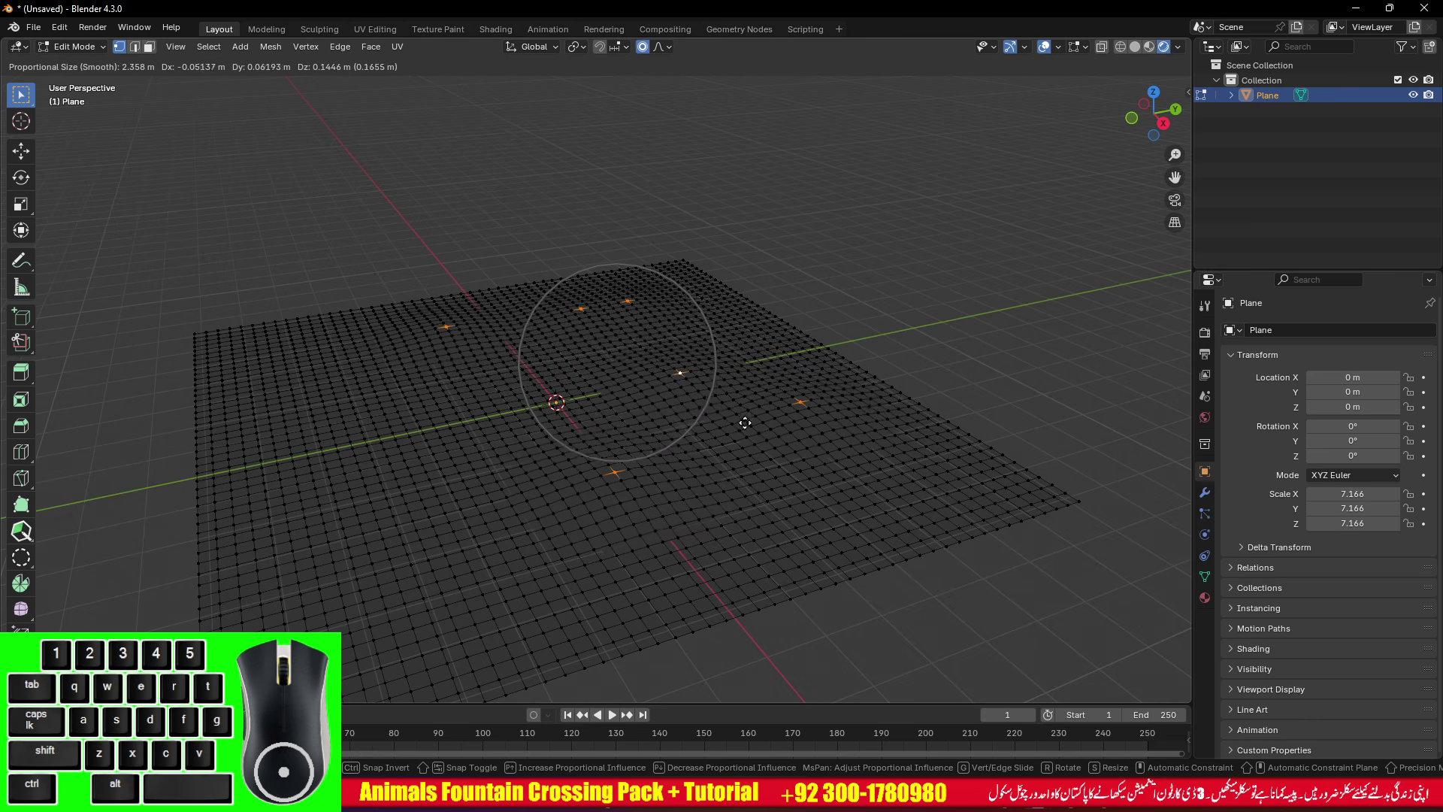
{"action": "key", "text": "z"}
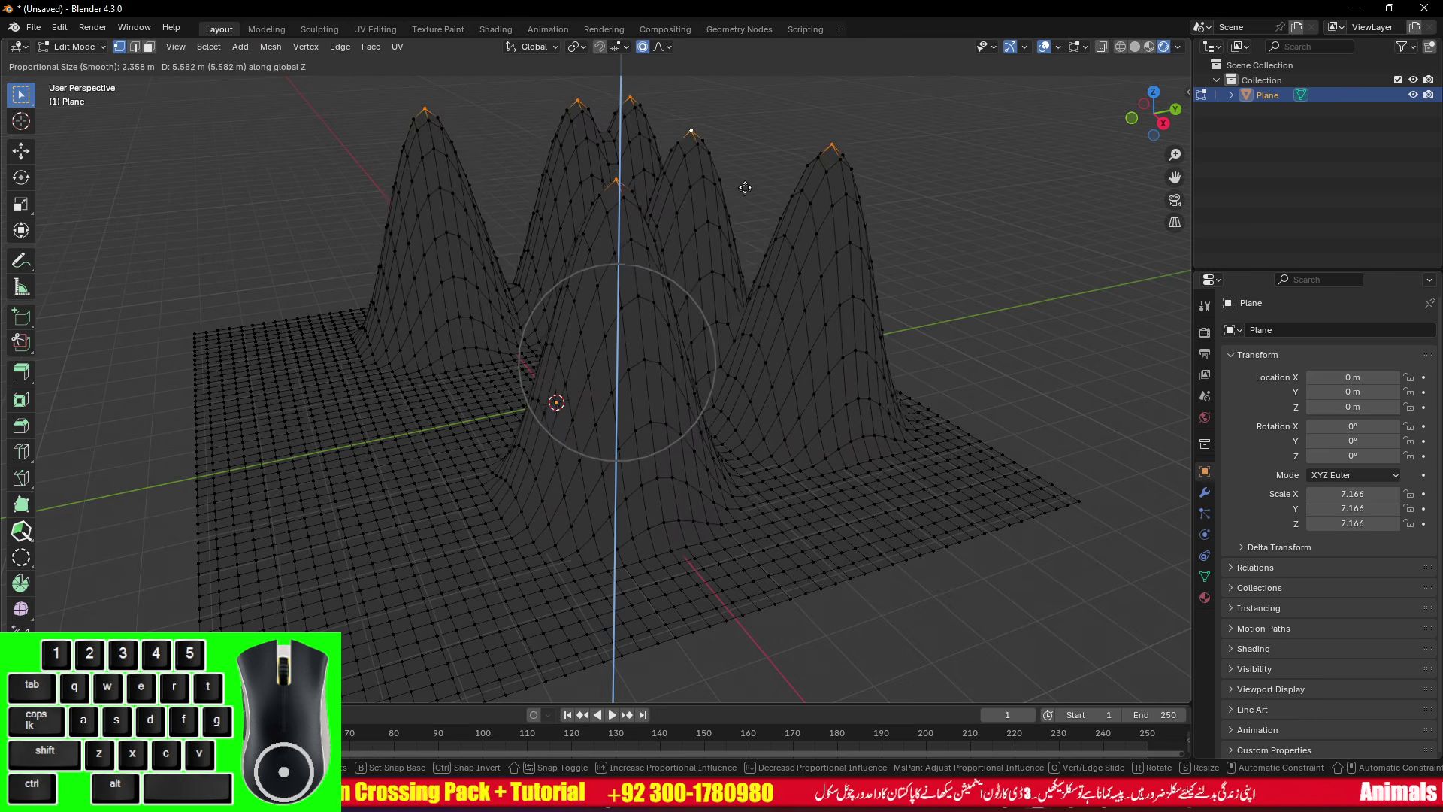
{"action": "left_click", "coordinate": [745, 172]}
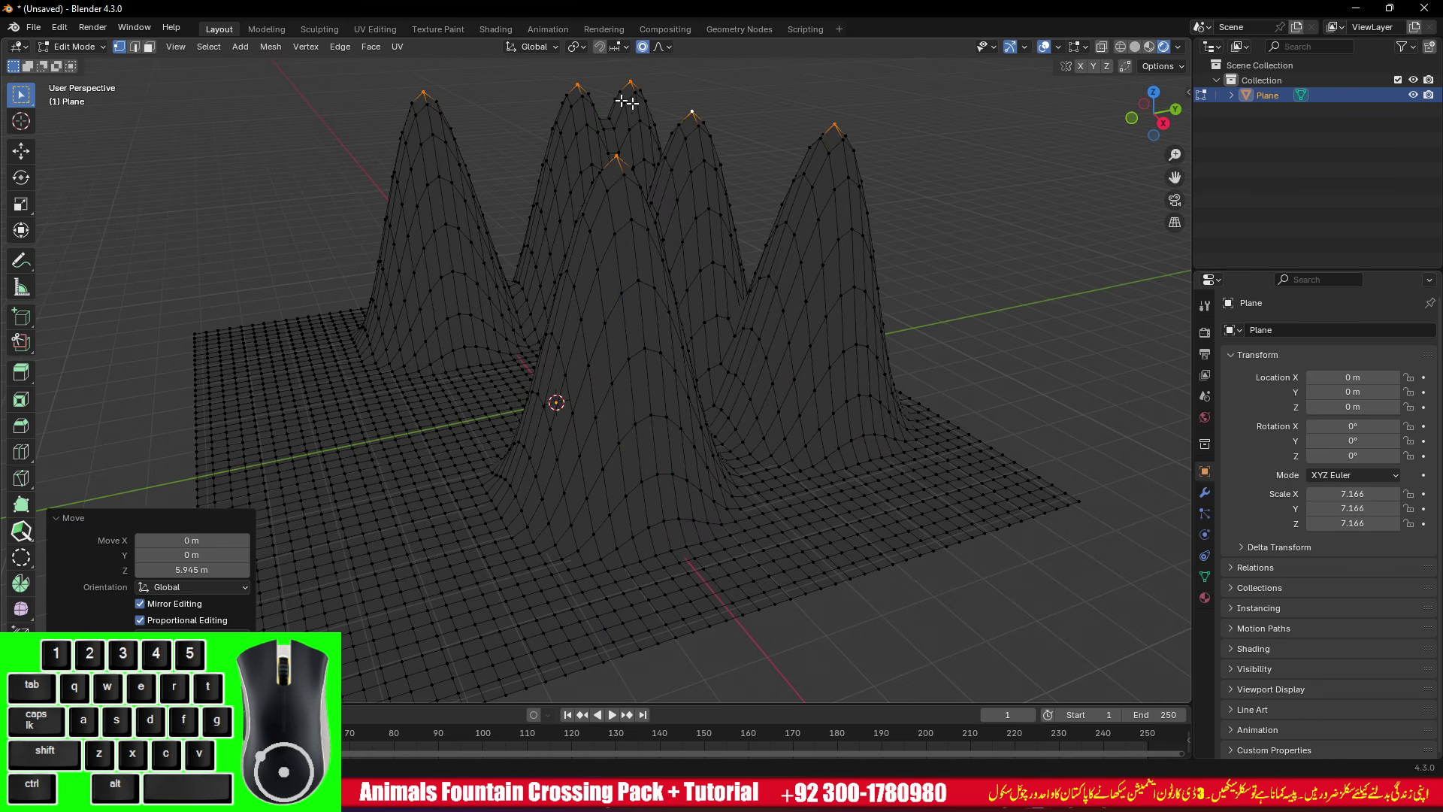
- Raise the tip of the left one of the two adjacent rear hills about 1.77 m along Z
{"action": "left_click", "coordinate": [578, 86]}
{"action": "key", "text": "g"}
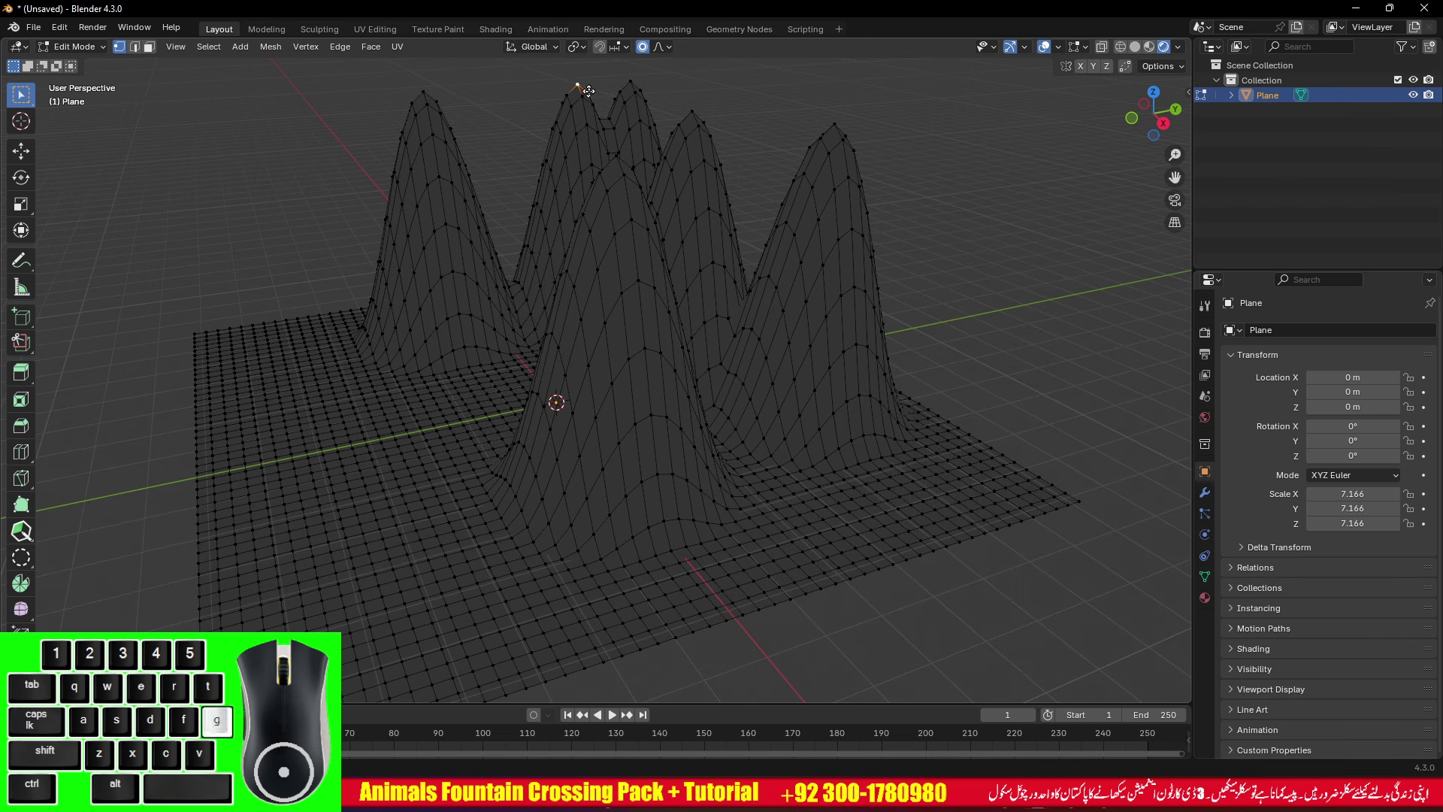
{"action": "key", "text": "z"}
{"action": "left_click", "coordinate": [628, 809]}
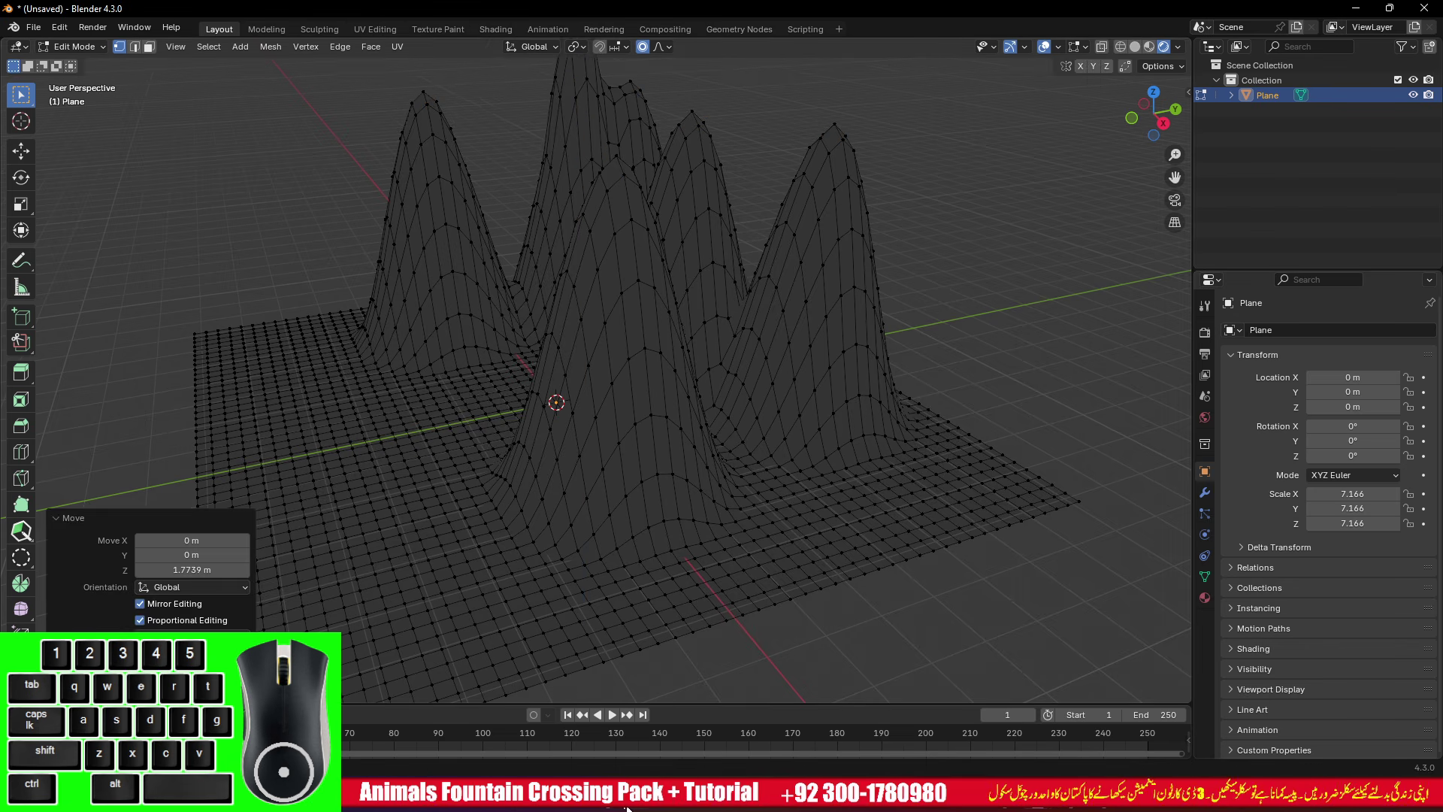
- Form another hill in the flat left part of the plane by raising one vertex about 5.73 m along Z with Smooth falloff
{"action": "left_click", "coordinate": [380, 440]}
{"action": "key", "text": "g"}
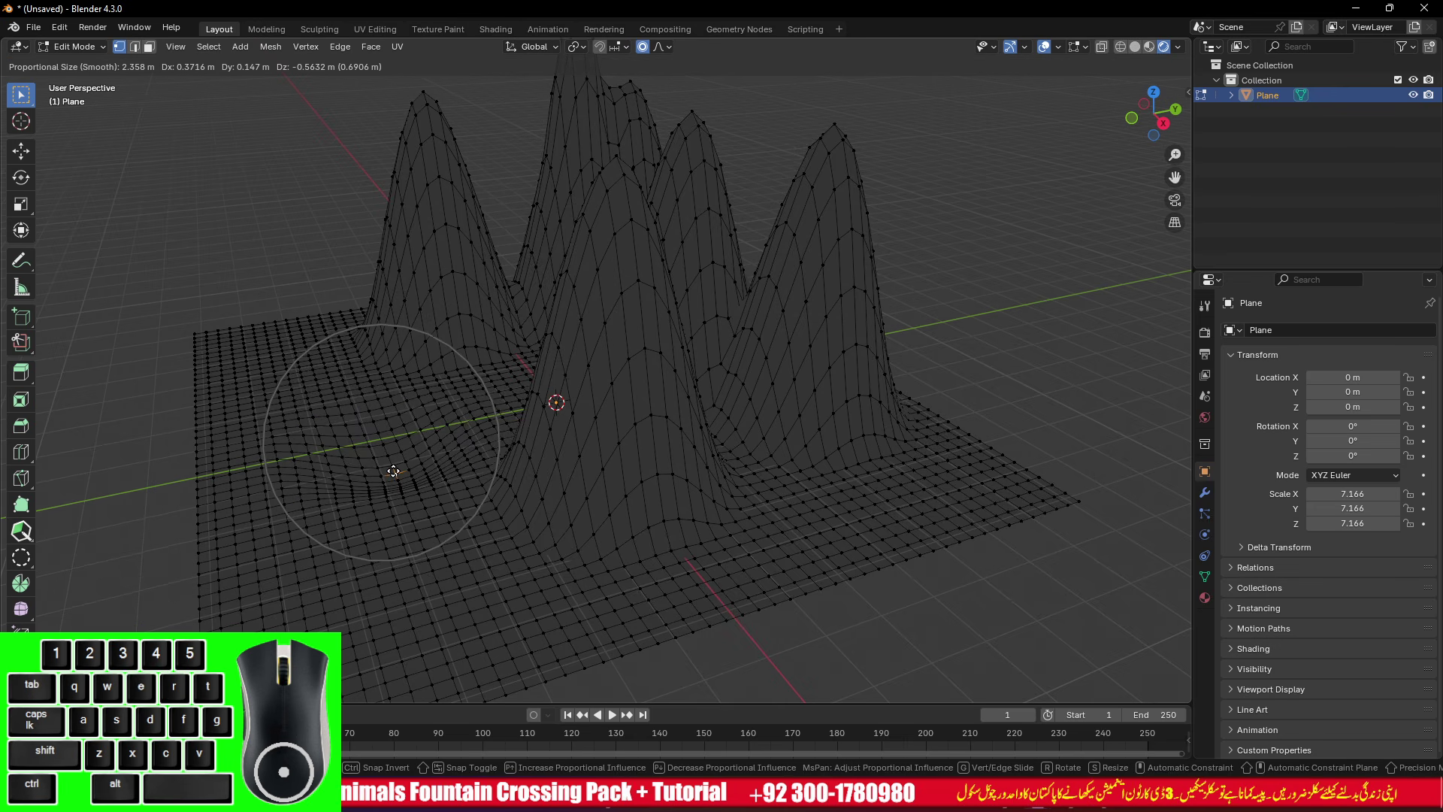
{"action": "key", "text": "z"}
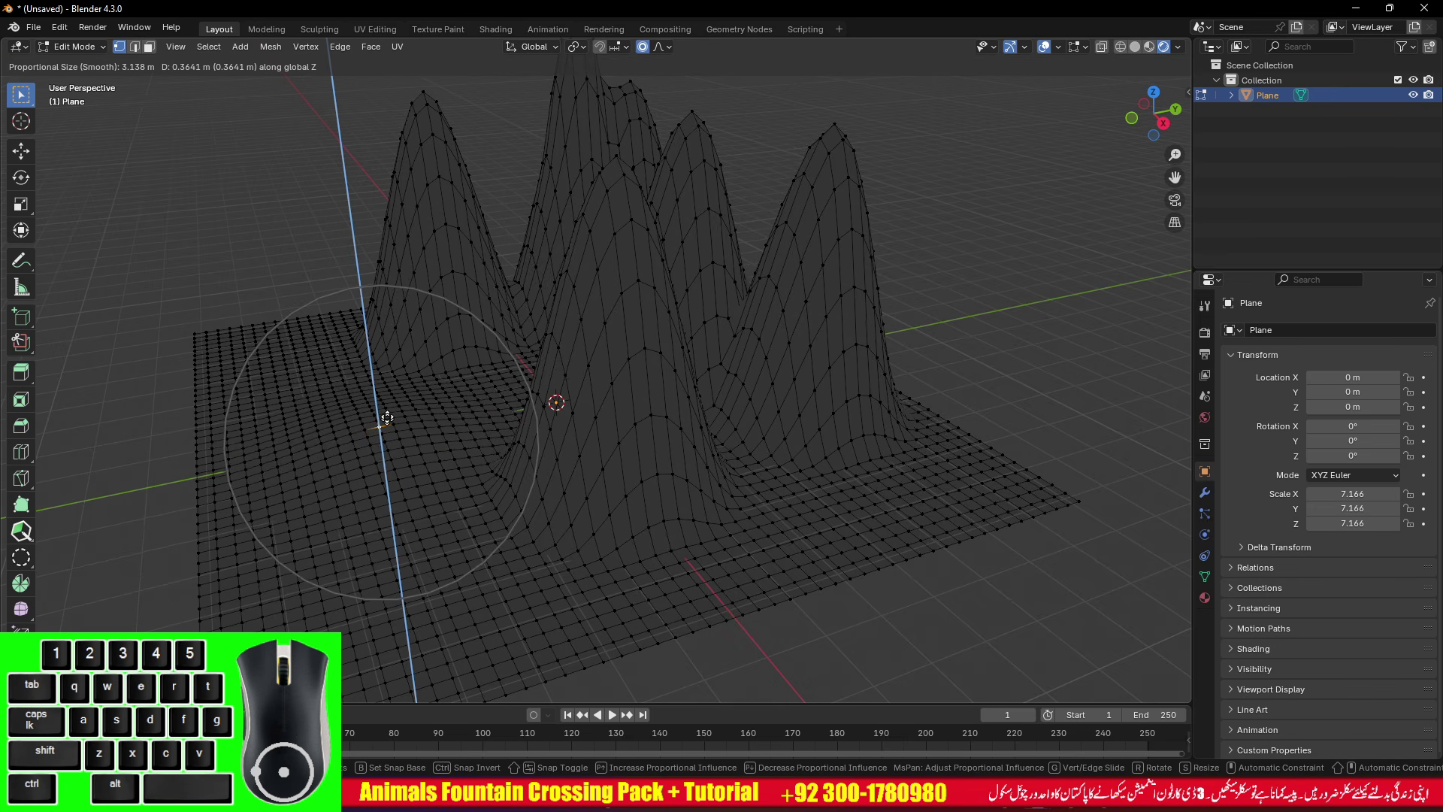
{"action": "scroll", "coordinate": [377, 320], "scroll_direction": "down", "scroll_amount": 1}
{"action": "scroll", "coordinate": [376, 315], "scroll_direction": "up", "scroll_amount": 5}
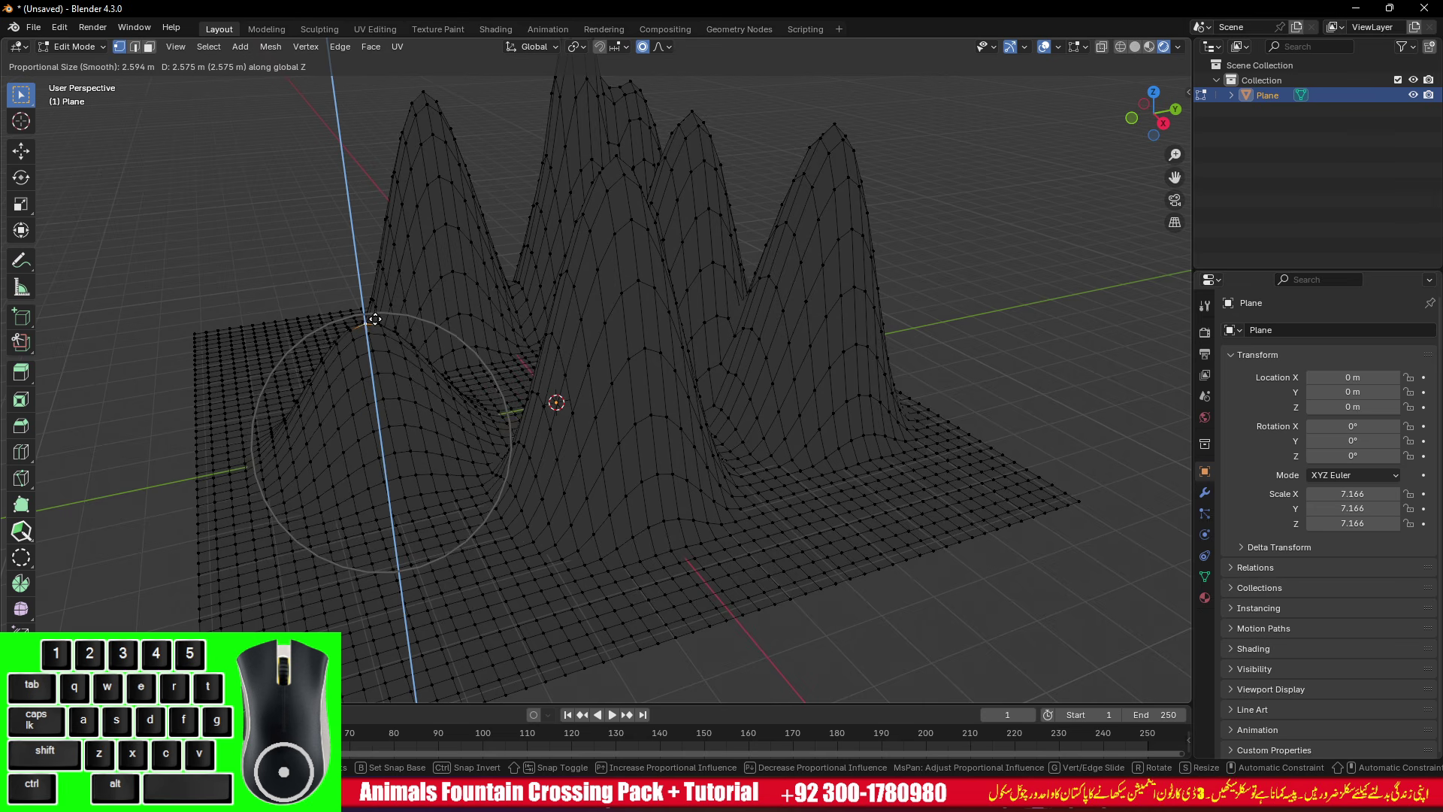
{"action": "left_click", "coordinate": [364, 146]}
{"action": "scroll", "coordinate": [612, 380], "scroll_direction": "down", "scroll_amount": 3}
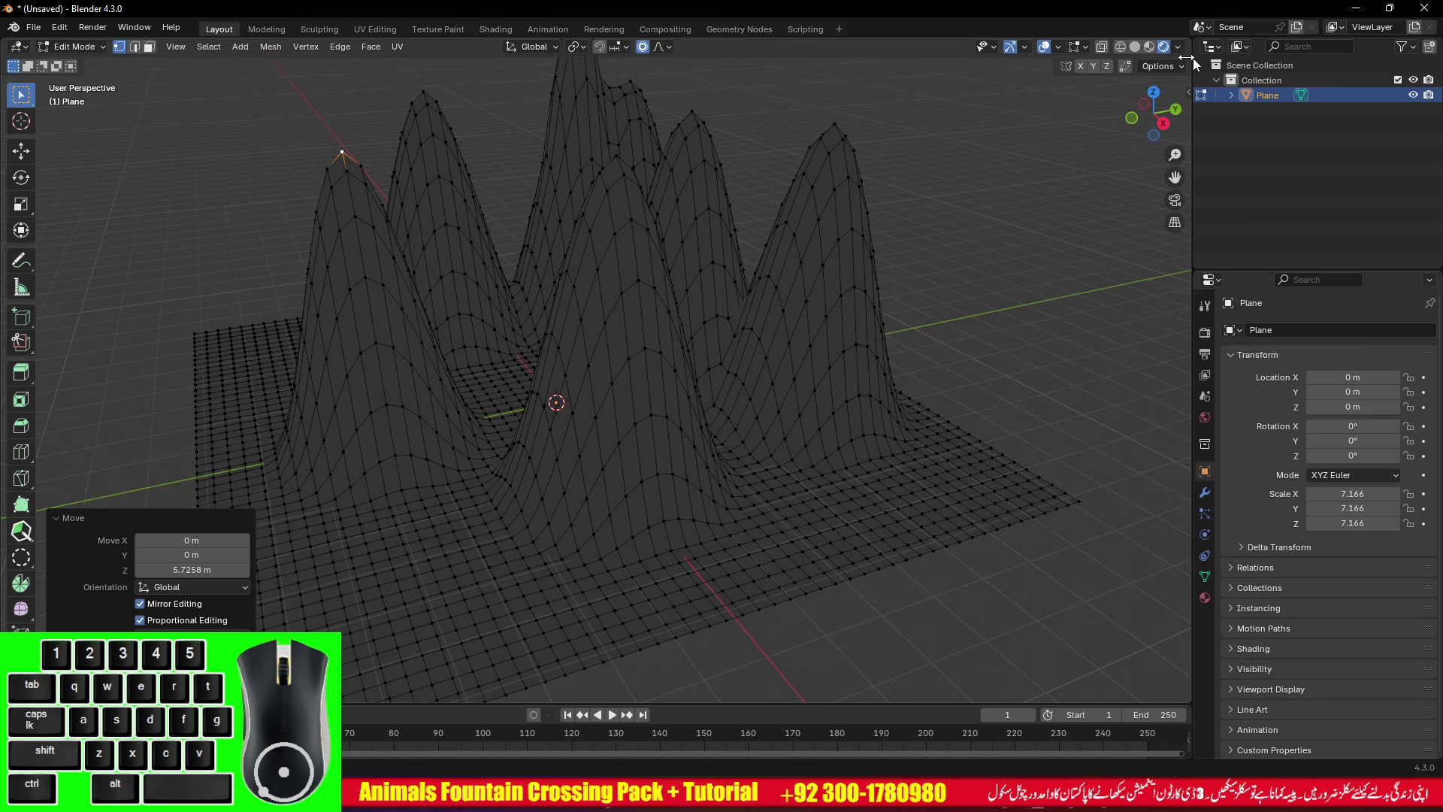
- Switch the viewport to Material Preview shading and return the terrain plane to Object Mode
{"action": "left_click", "coordinate": [1149, 47]}
{"action": "middle_click_drag", "start_coordinate": [627, 353], "coordinate": [774, 358]}
{"action": "key", "text": "Tab"}
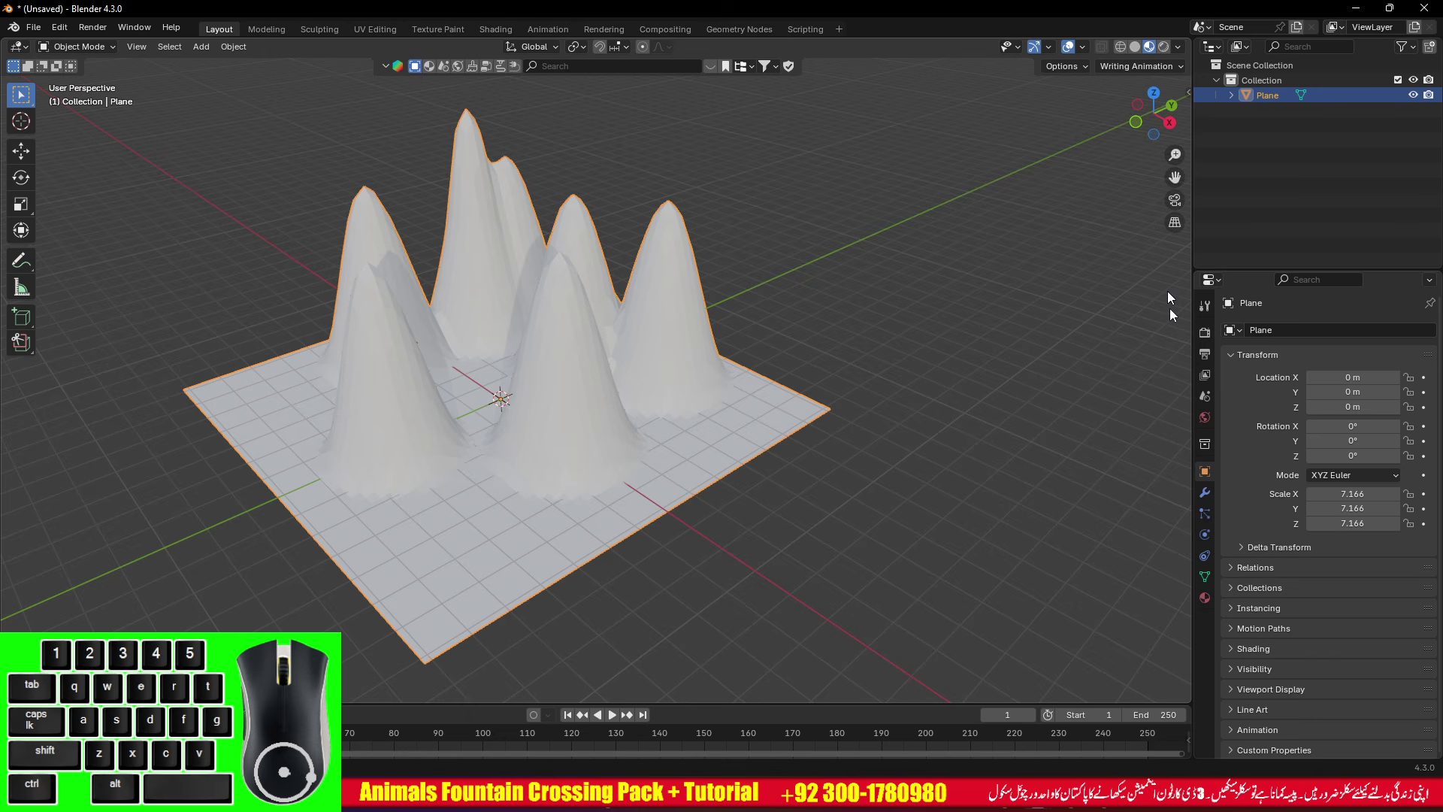
- Give the terrain plane a new material with an orange base color
{"action": "left_click", "coordinate": [1204, 598]}
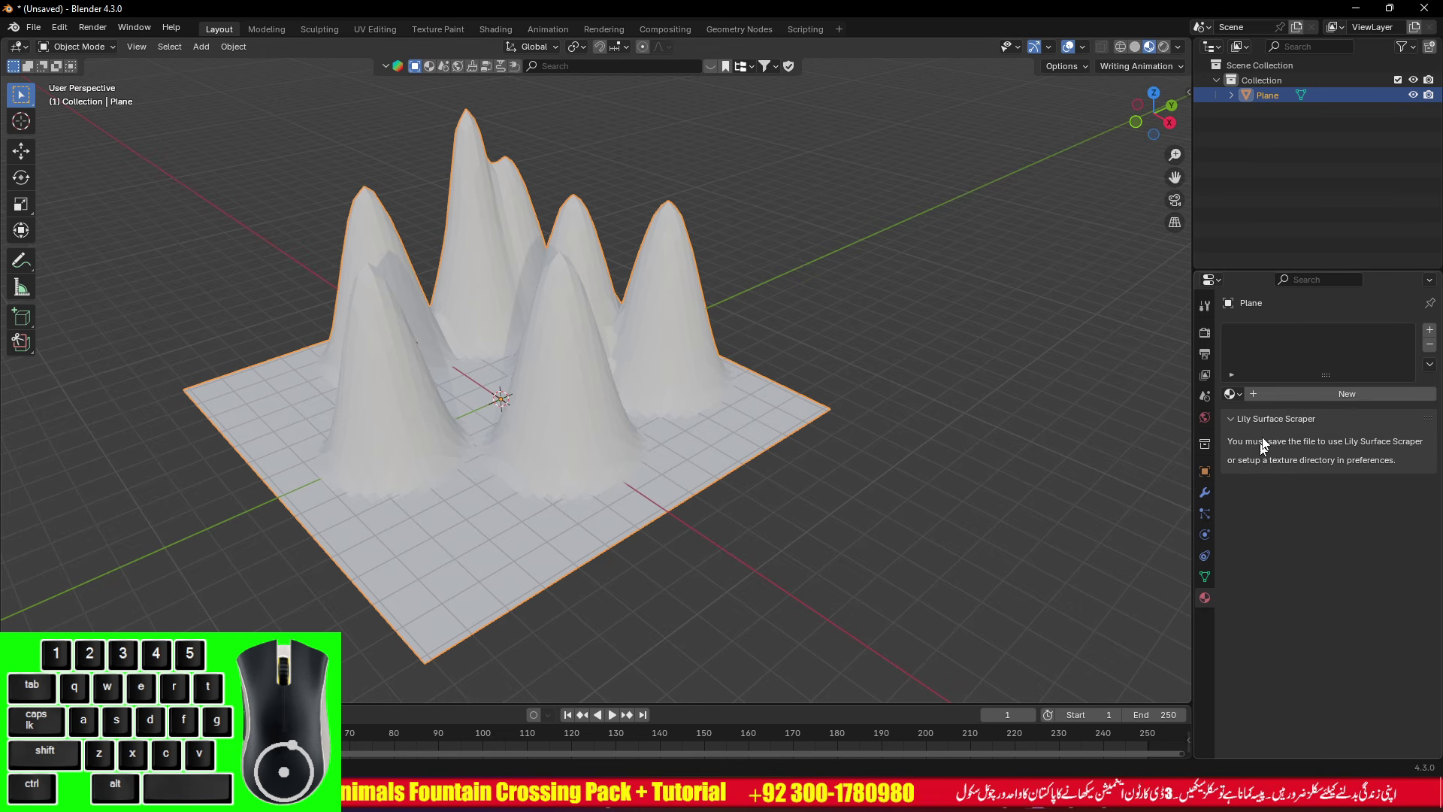
{"action": "left_click", "coordinate": [1299, 395]}
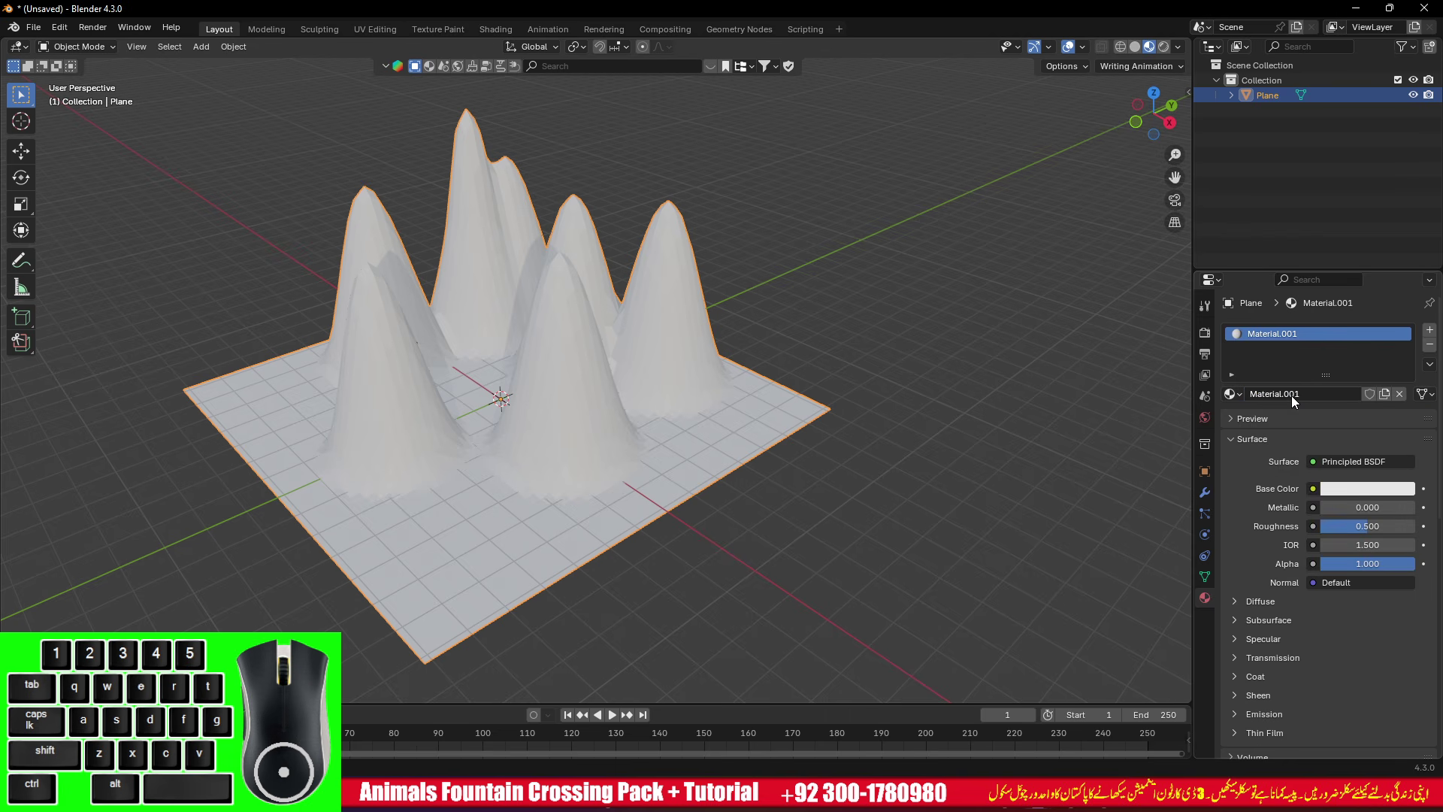
{"action": "left_click", "coordinate": [1348, 490]}
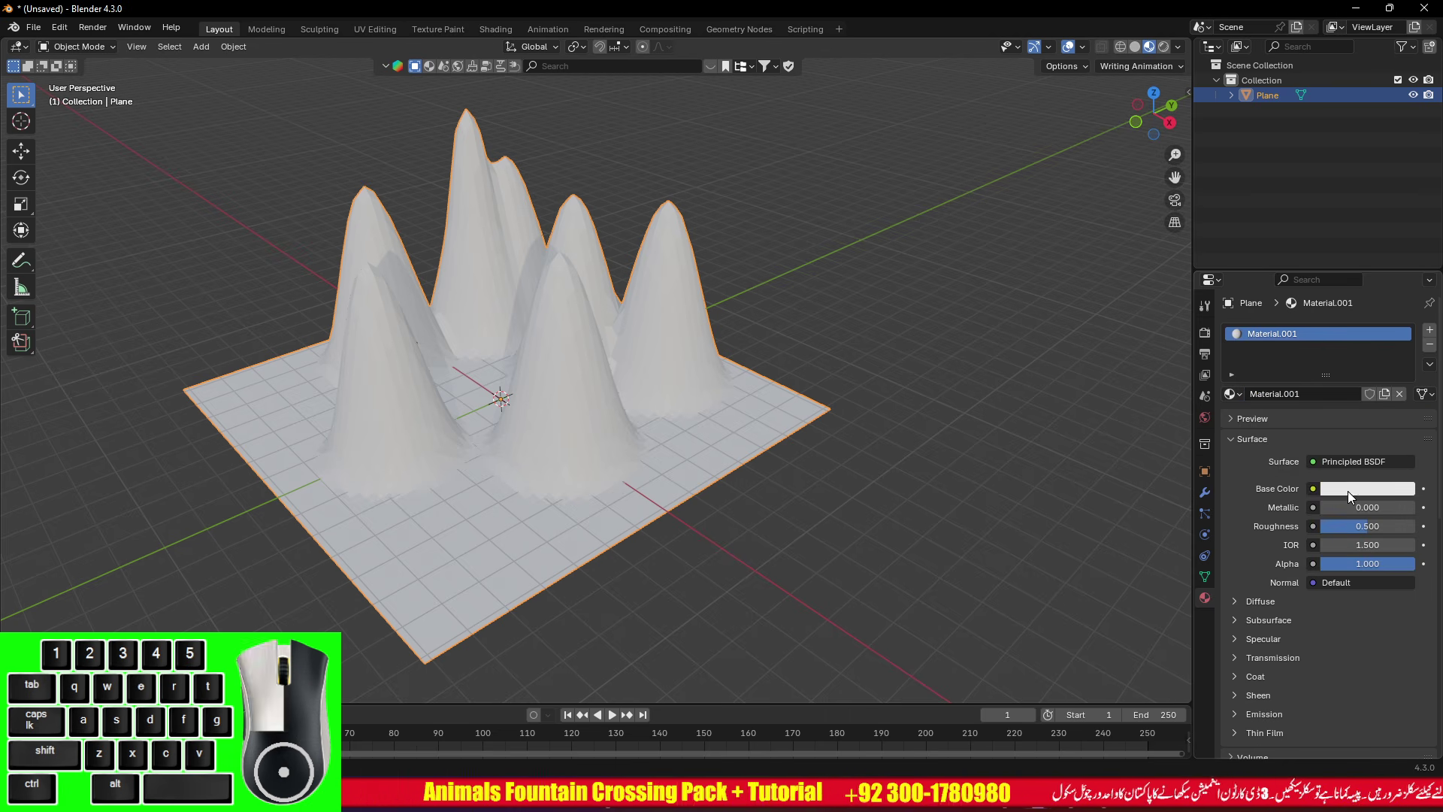
{"action": "left_click", "coordinate": [1309, 347]}
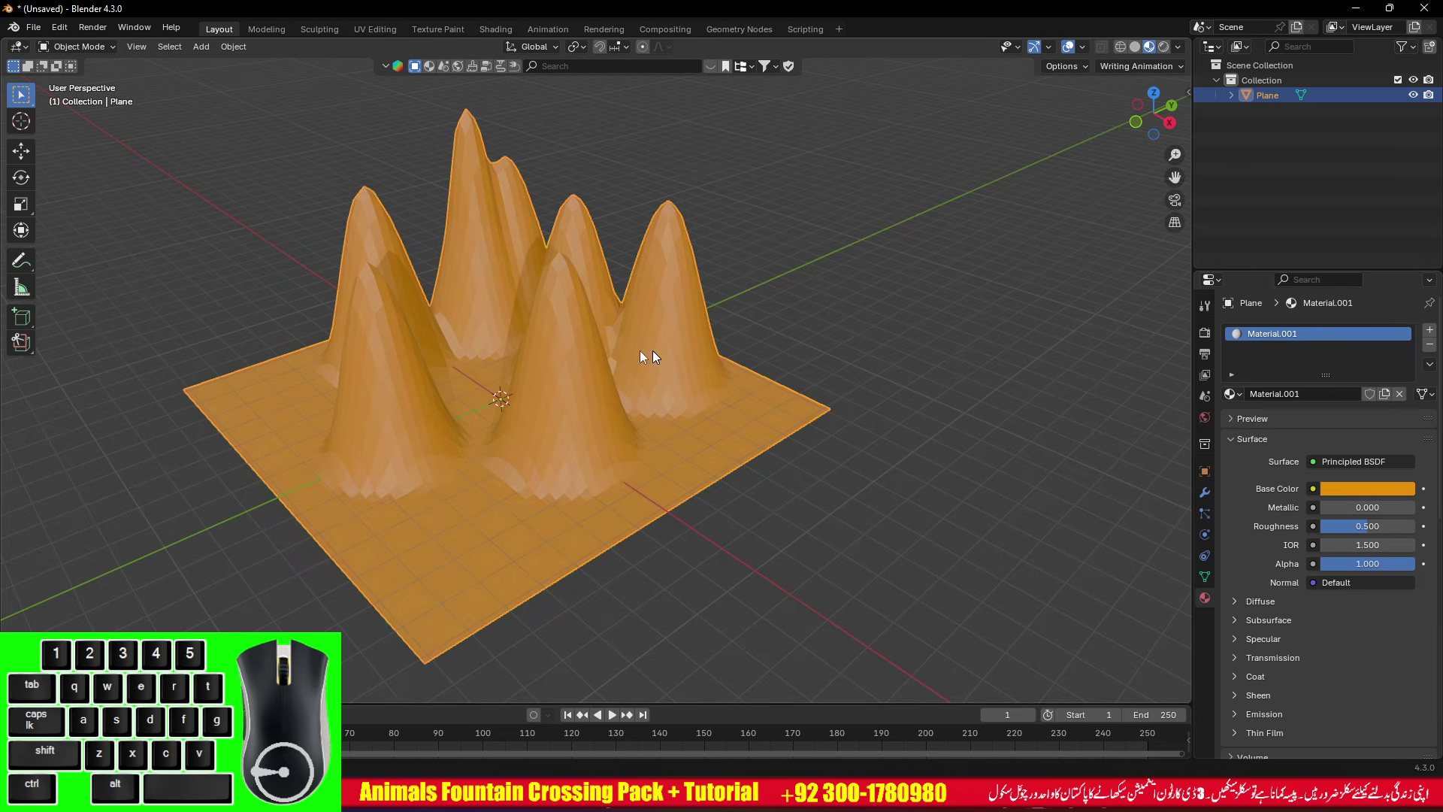
- Enable the geometry wireframe overlay in the viewport and inspect the mesh density on the hills
{"action": "scroll", "coordinate": [652, 351], "scroll_direction": "up", "scroll_amount": 2}
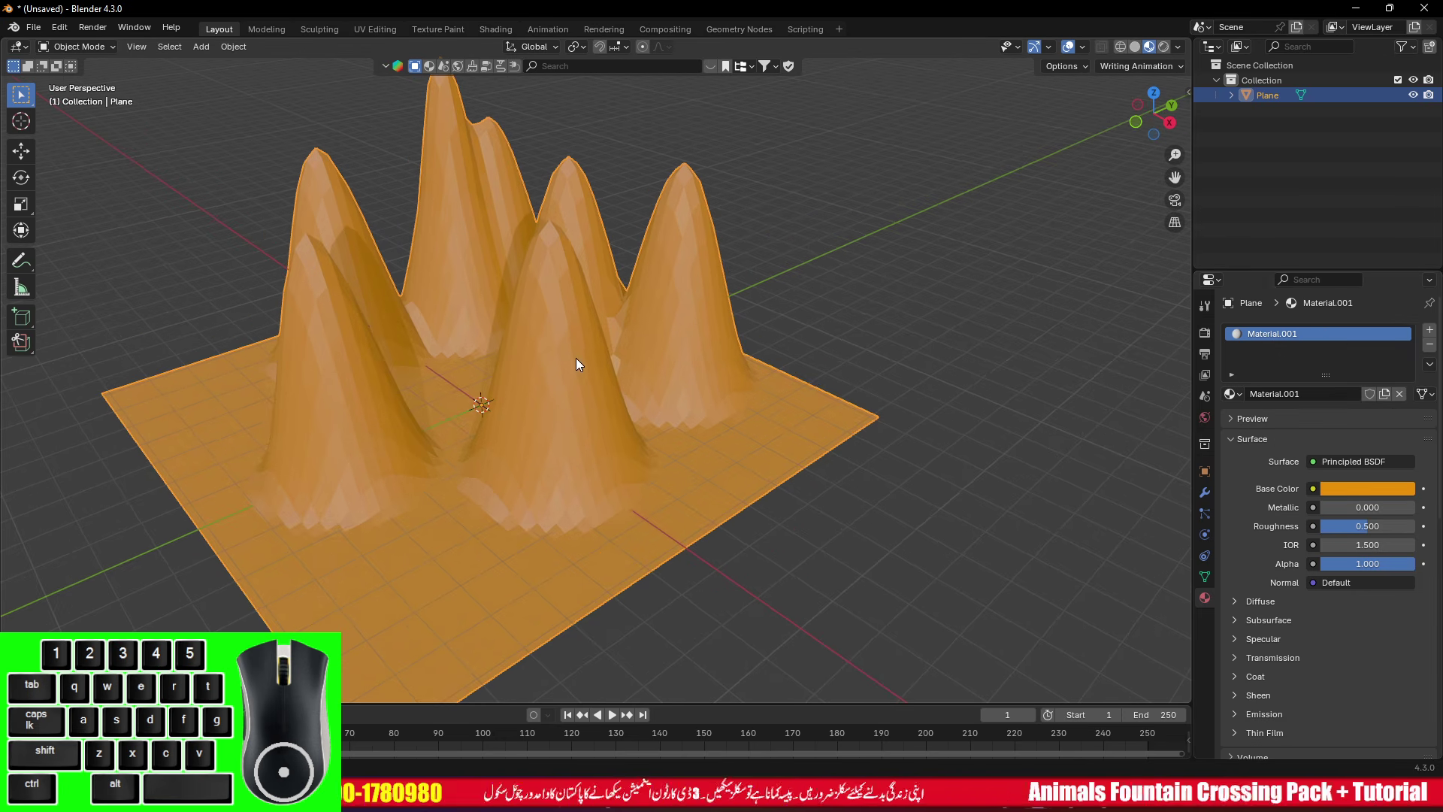
{"action": "left_click", "coordinate": [1083, 45]}
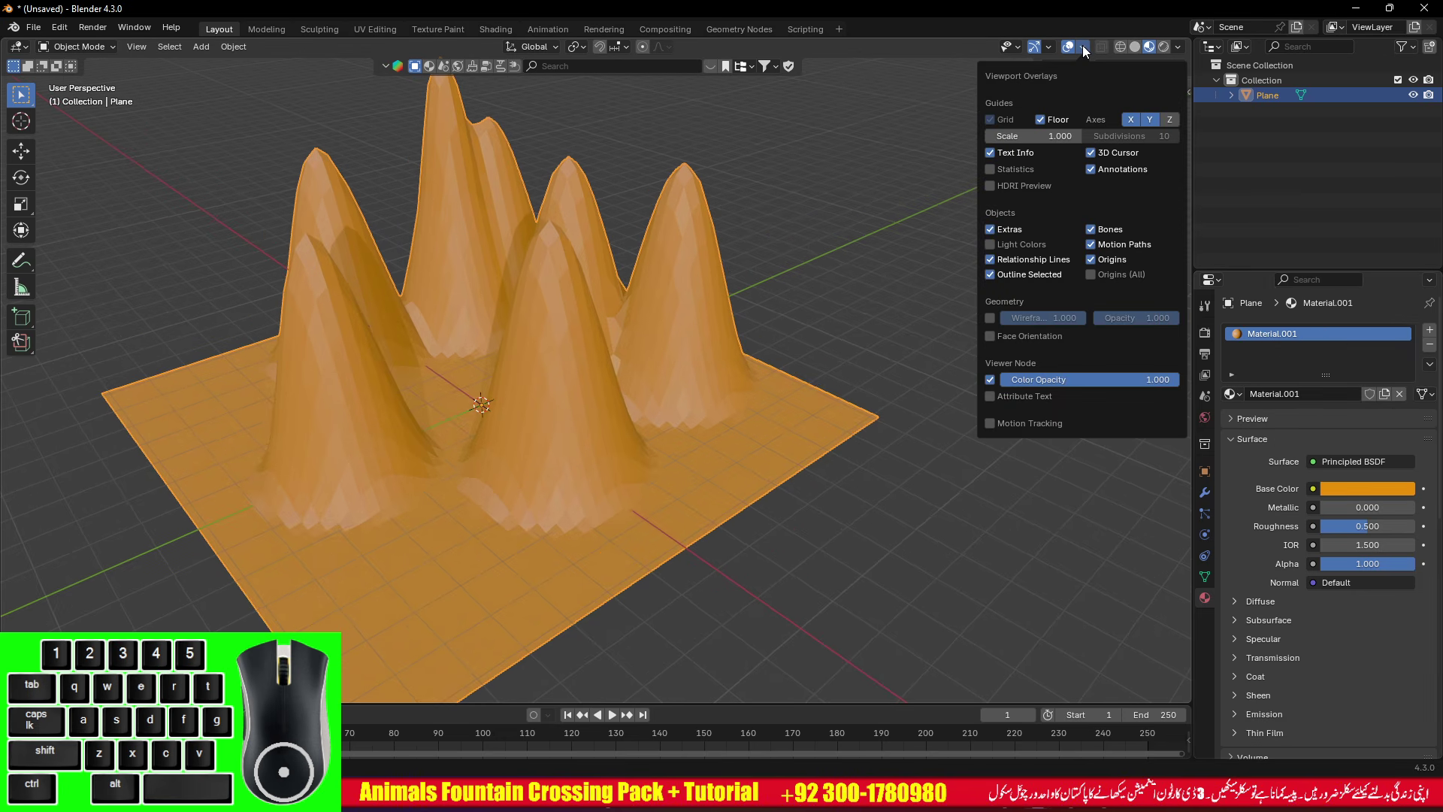
{"action": "left_click", "coordinate": [990, 318]}
{"action": "scroll", "coordinate": [582, 377], "scroll_direction": "up", "scroll_amount": 2}
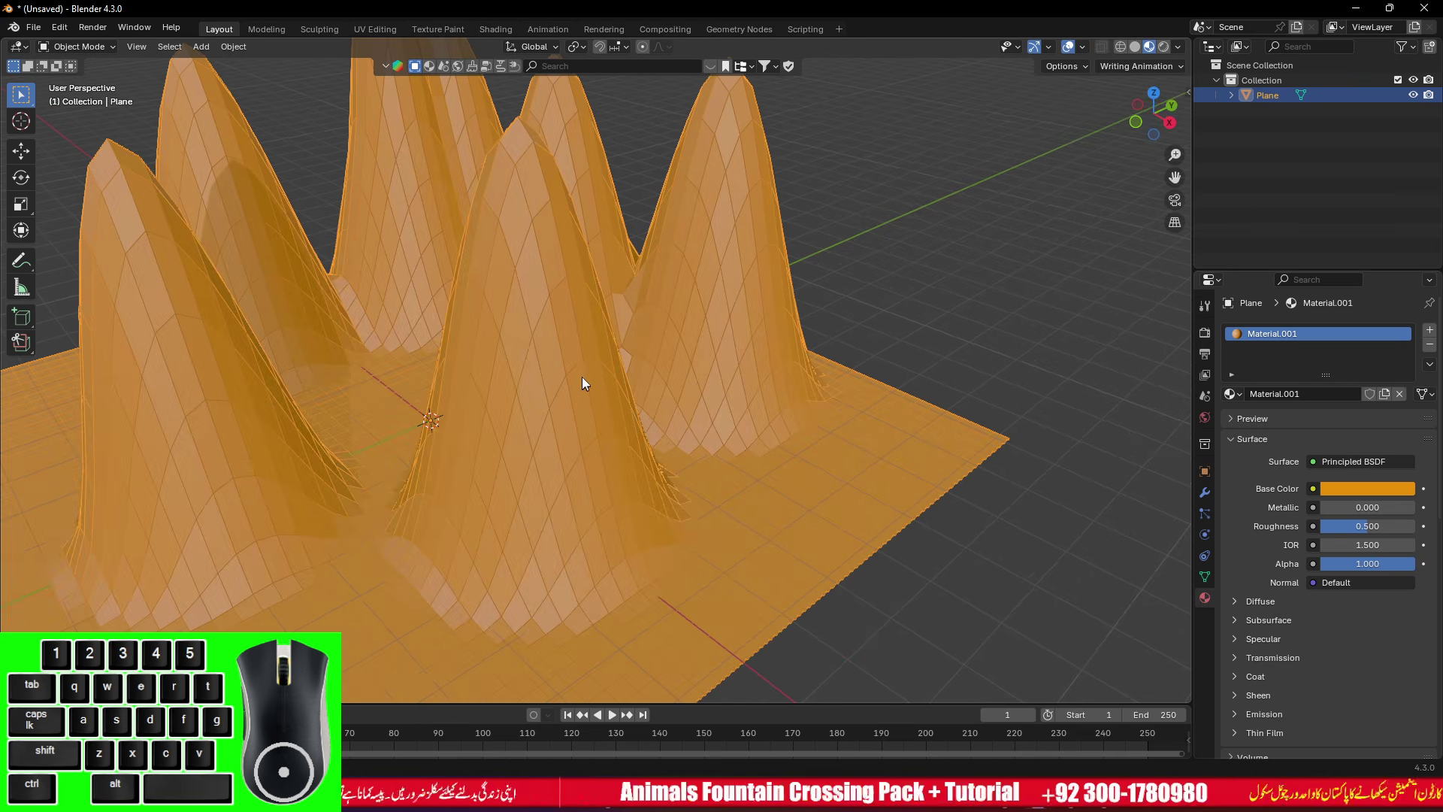
{"action": "scroll", "coordinate": [581, 350], "scroll_direction": "up", "scroll_amount": 1}
{"action": "scroll", "coordinate": [581, 349], "scroll_direction": "down", "scroll_amount": 2}
{"action": "left_click_drag", "start_coordinate": [606, 342], "coordinate": [585, 335], "text": "alt"}
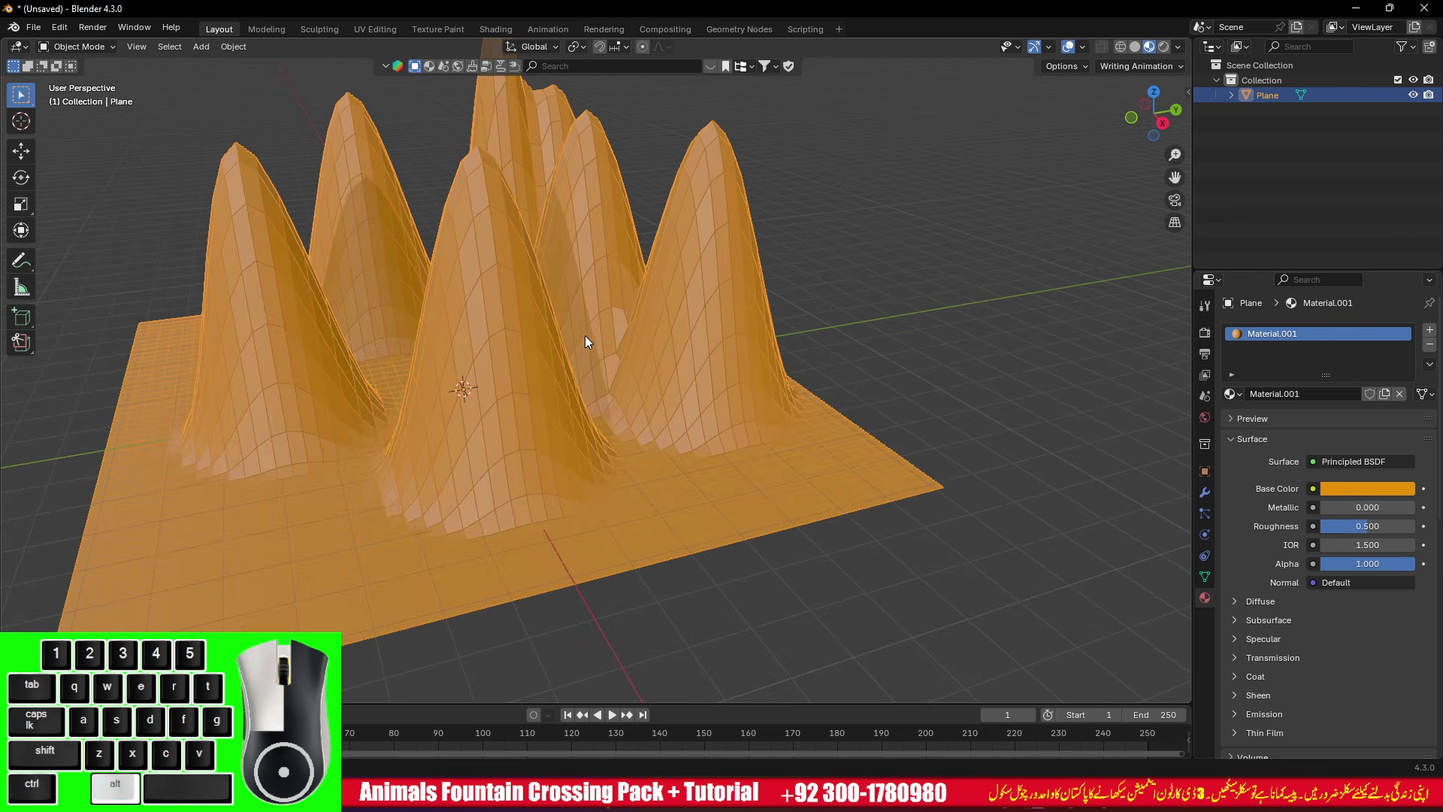
{"action": "scroll", "coordinate": [585, 335], "scroll_direction": "down", "scroll_amount": 5}
{"action": "left_click_drag", "start_coordinate": [652, 290], "coordinate": [690, 274], "text": "alt"}
- Add a second plane at the origin and scale it up until it extends far beyond the terrain on all sides
{"action": "key", "text": "shift+a"}
{"action": "mouse_move", "coordinate": [395, 348]}
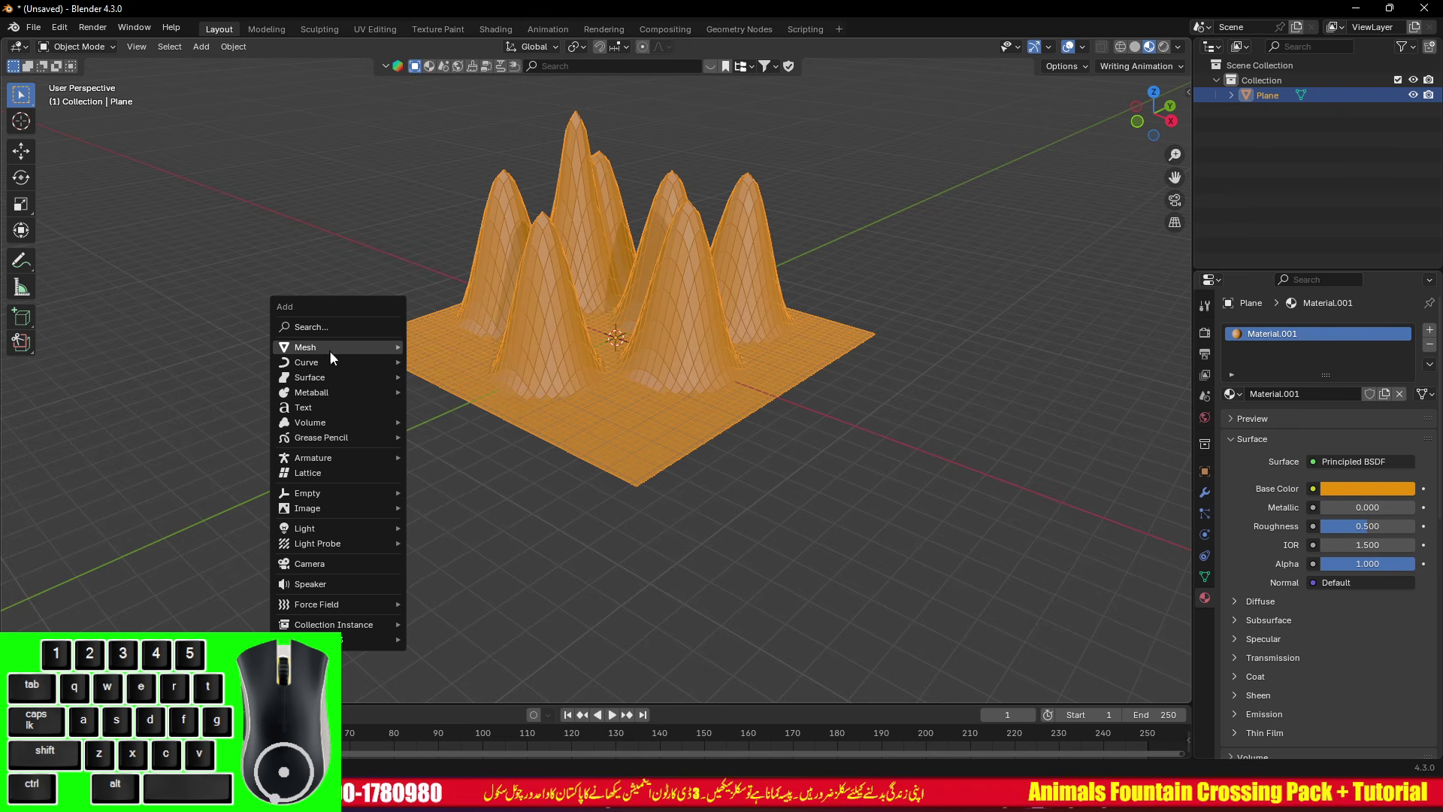
{"action": "left_click", "coordinate": [439, 351]}
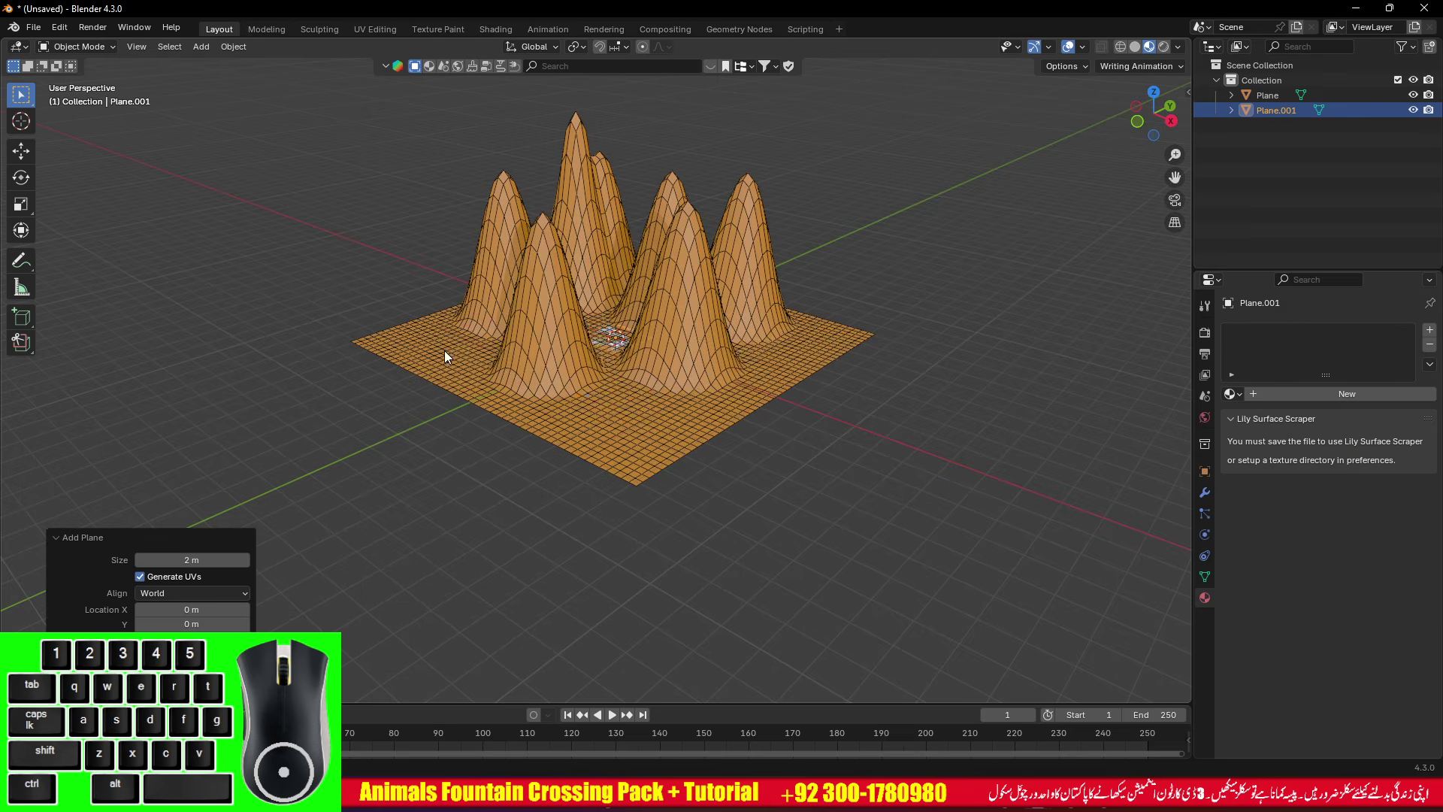
{"action": "key", "text": "s"}
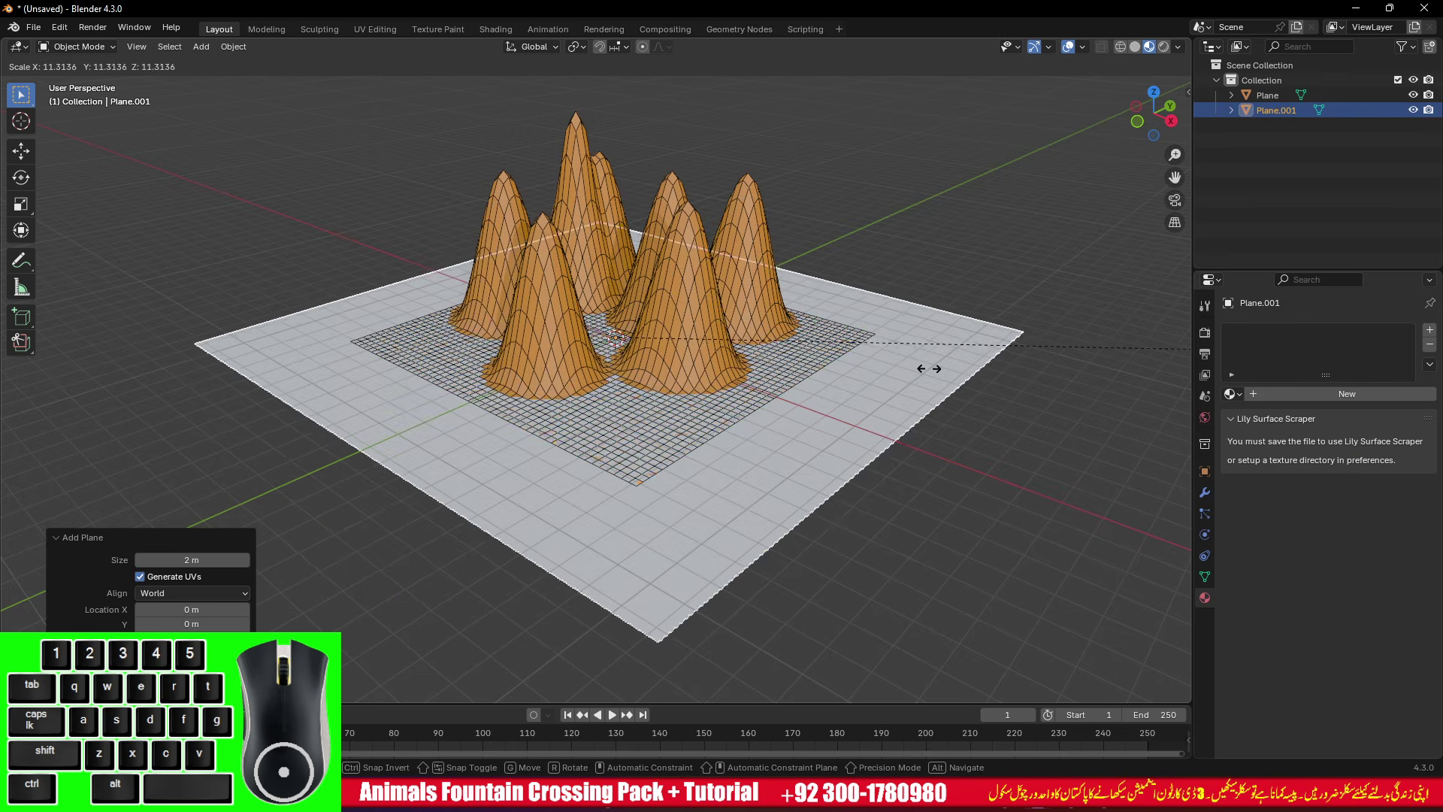
{"action": "left_click", "coordinate": [537, 308]}
{"action": "key", "text": "Tab"}
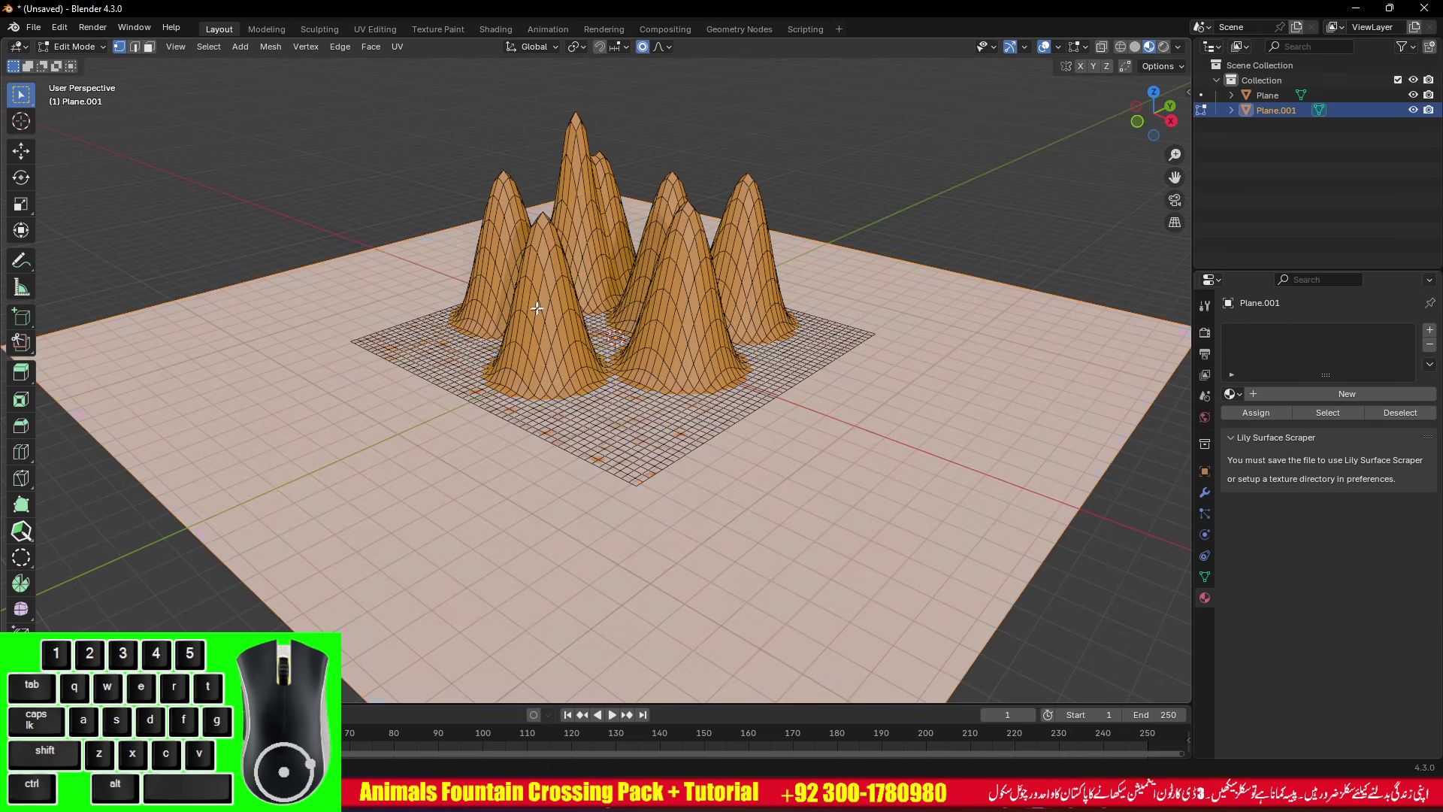
{"action": "key", "text": "Tab"}
- Select the orange hilly terrain and add a Decimate modifier to it
{"action": "left_click", "coordinate": [528, 274]}
{"action": "scroll", "coordinate": [588, 283], "scroll_direction": "up", "scroll_amount": 1}
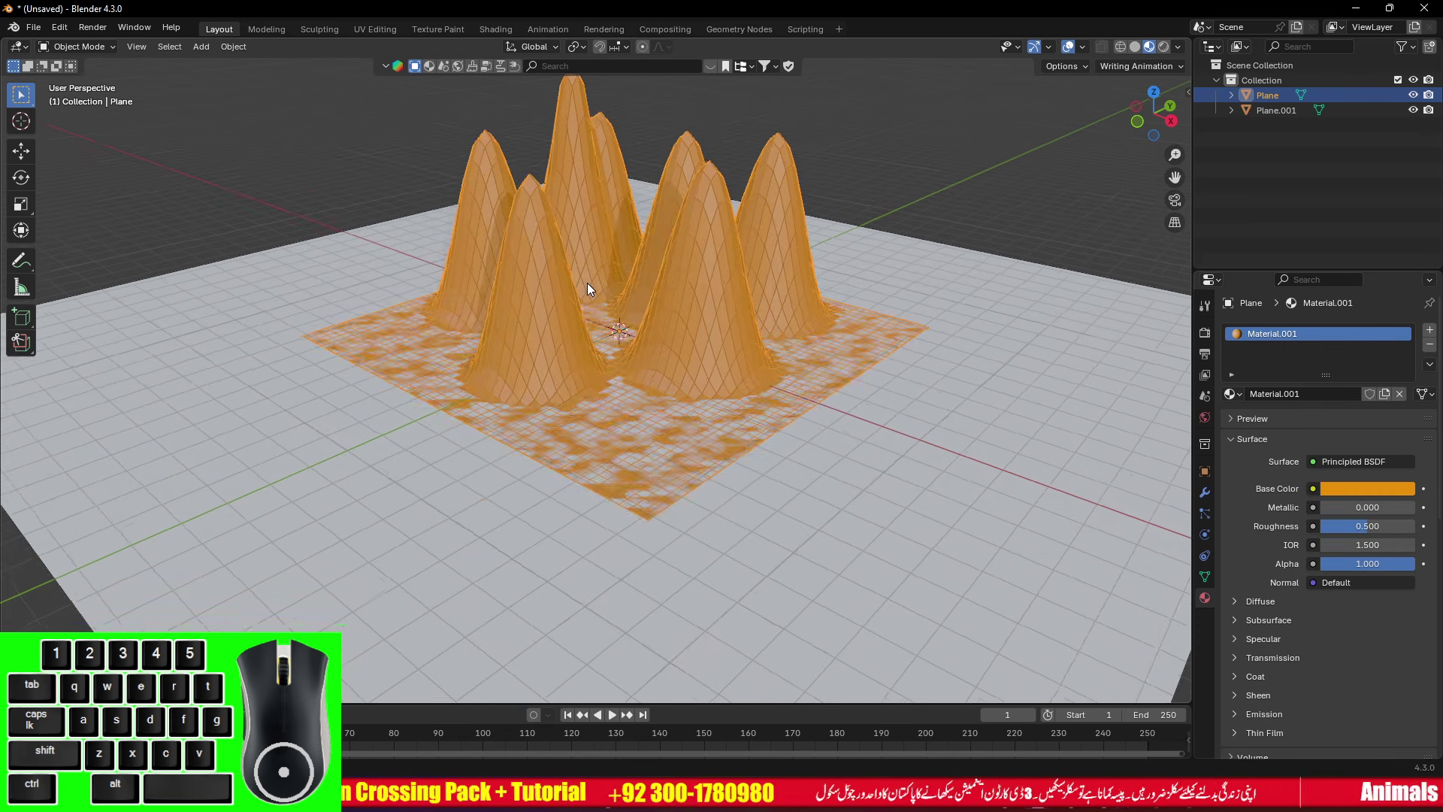
{"action": "left_click_drag", "start_coordinate": [633, 292], "coordinate": [787, 261], "text": "alt+shift"}
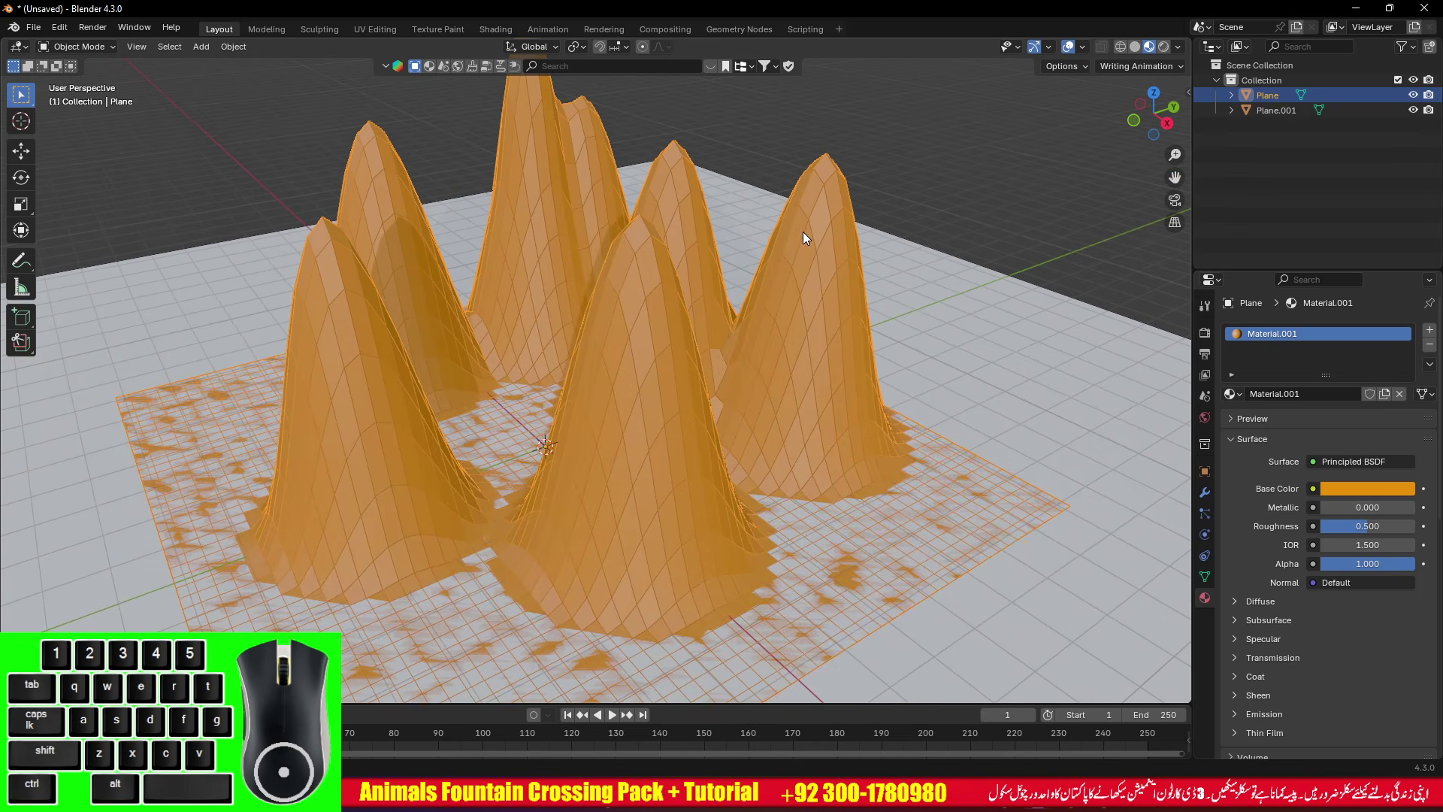
{"action": "left_click", "coordinate": [1205, 492]}
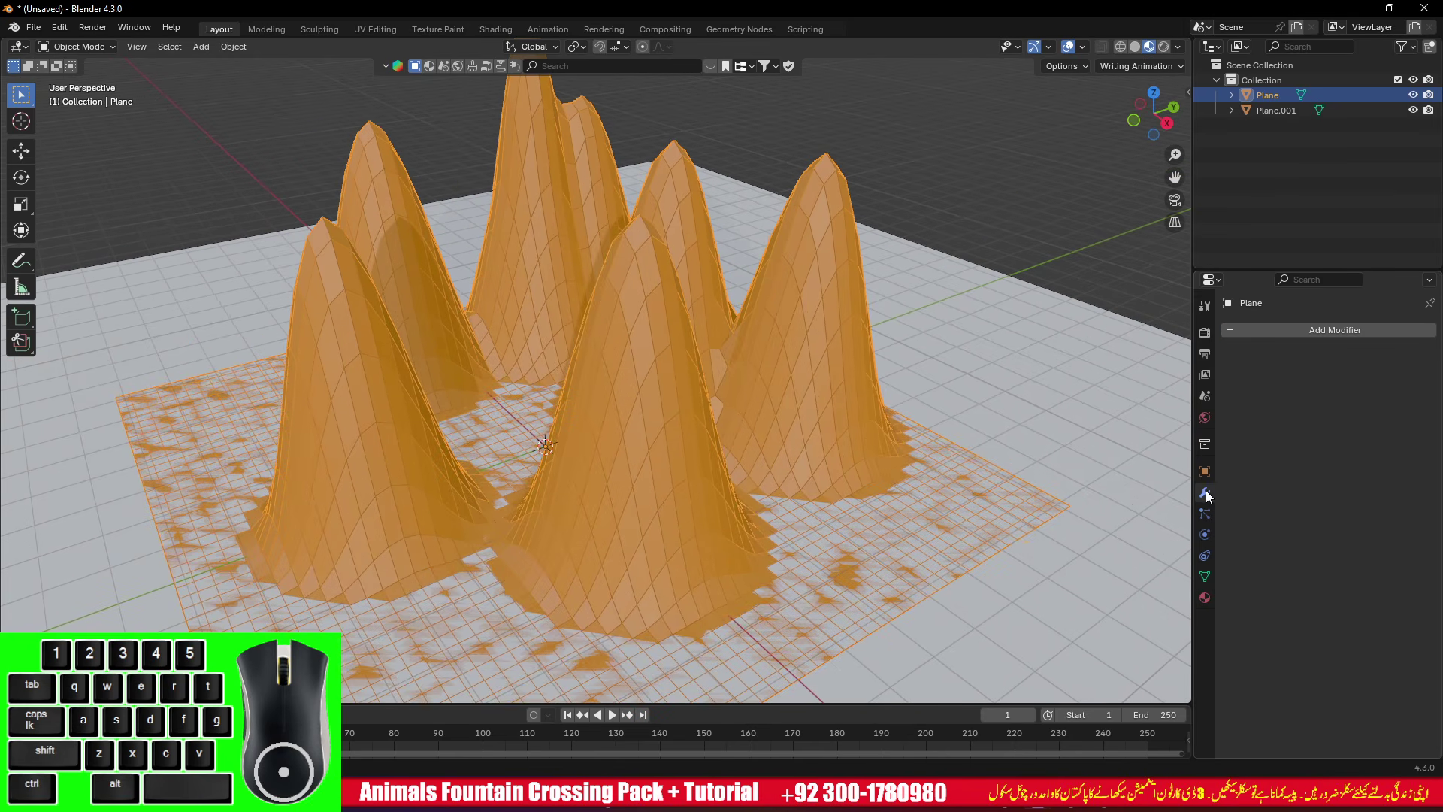
{"action": "left_click", "coordinate": [1278, 328]}
{"action": "left_click", "coordinate": [1278, 327]}
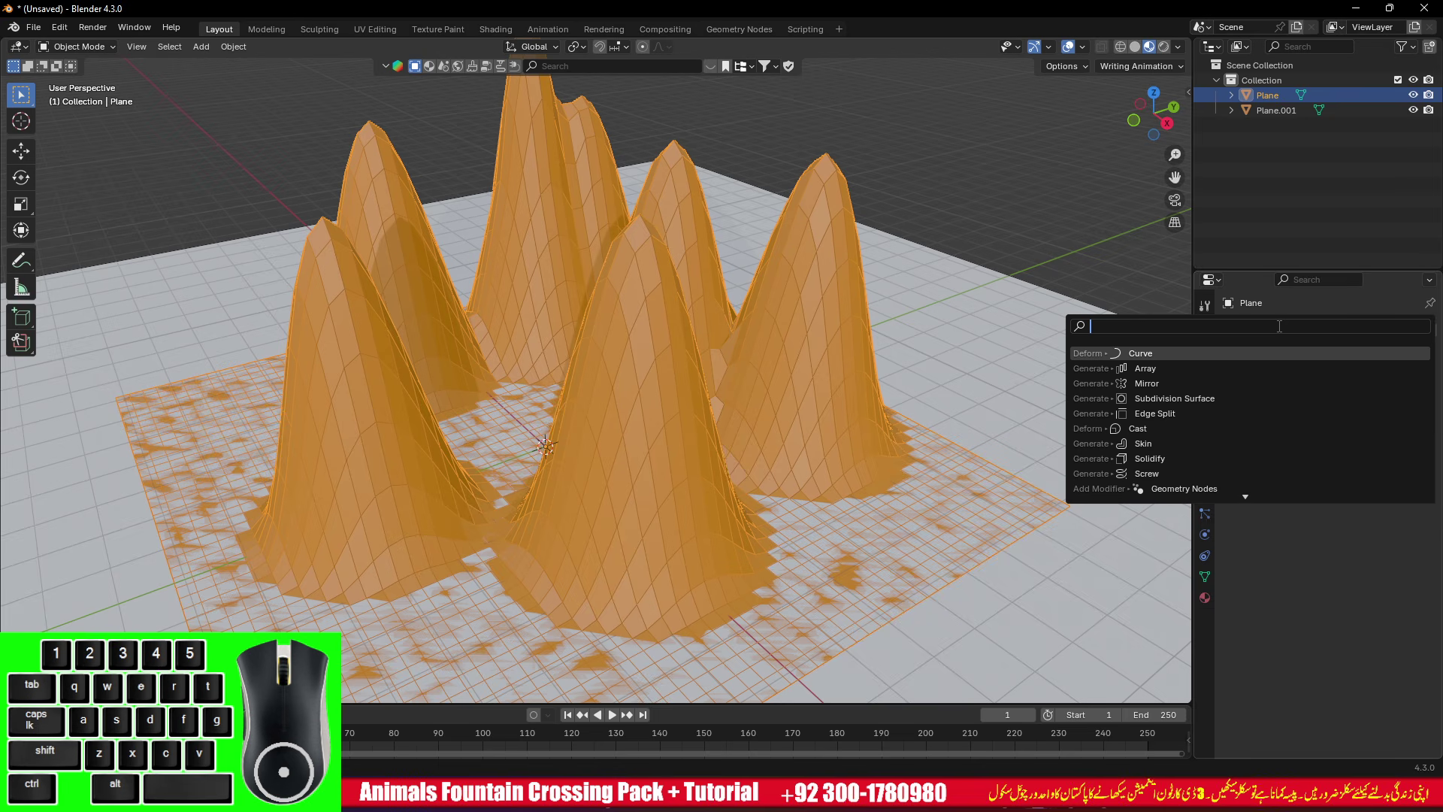
{"action": "type", "text": "d"}
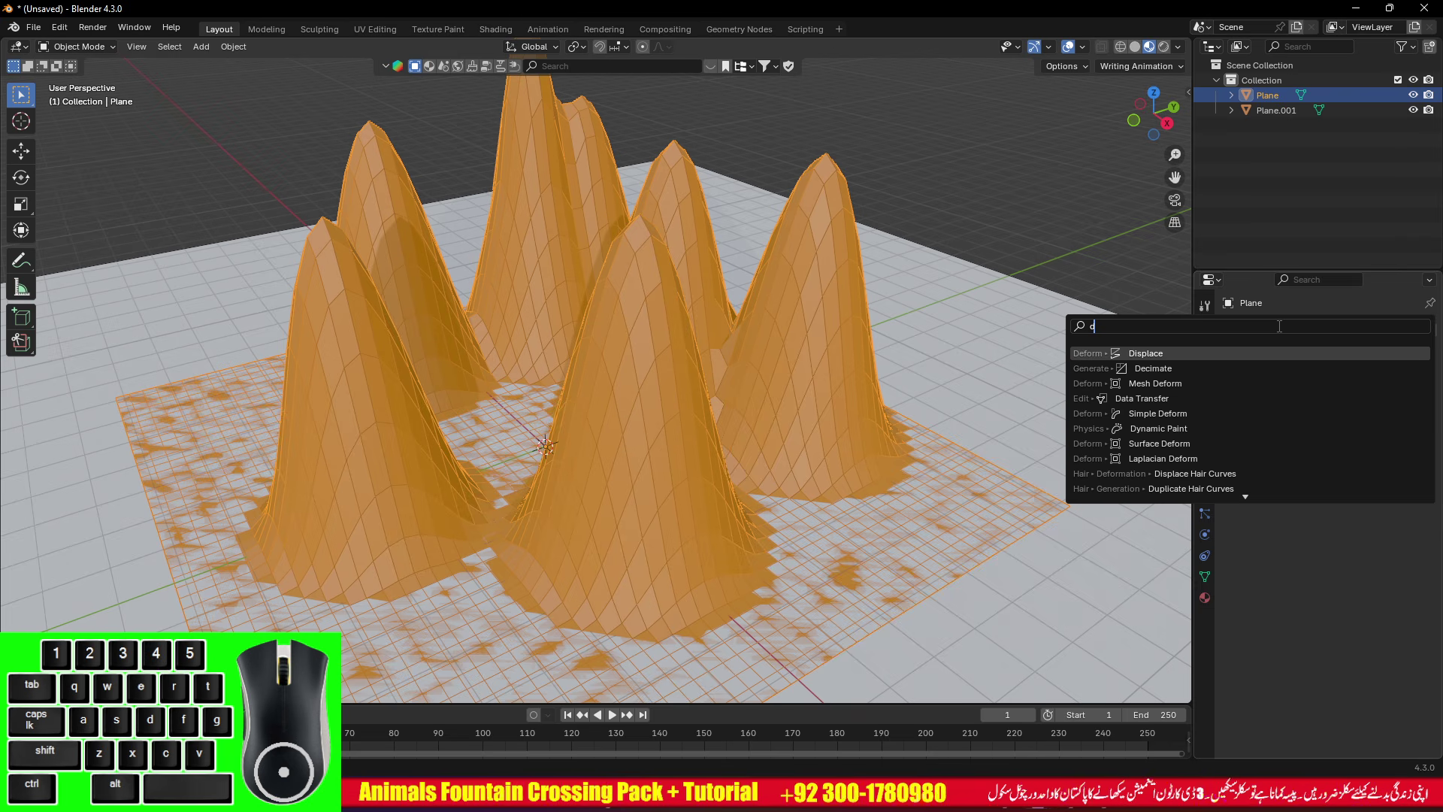
{"action": "left_click", "coordinate": [1223, 364]}
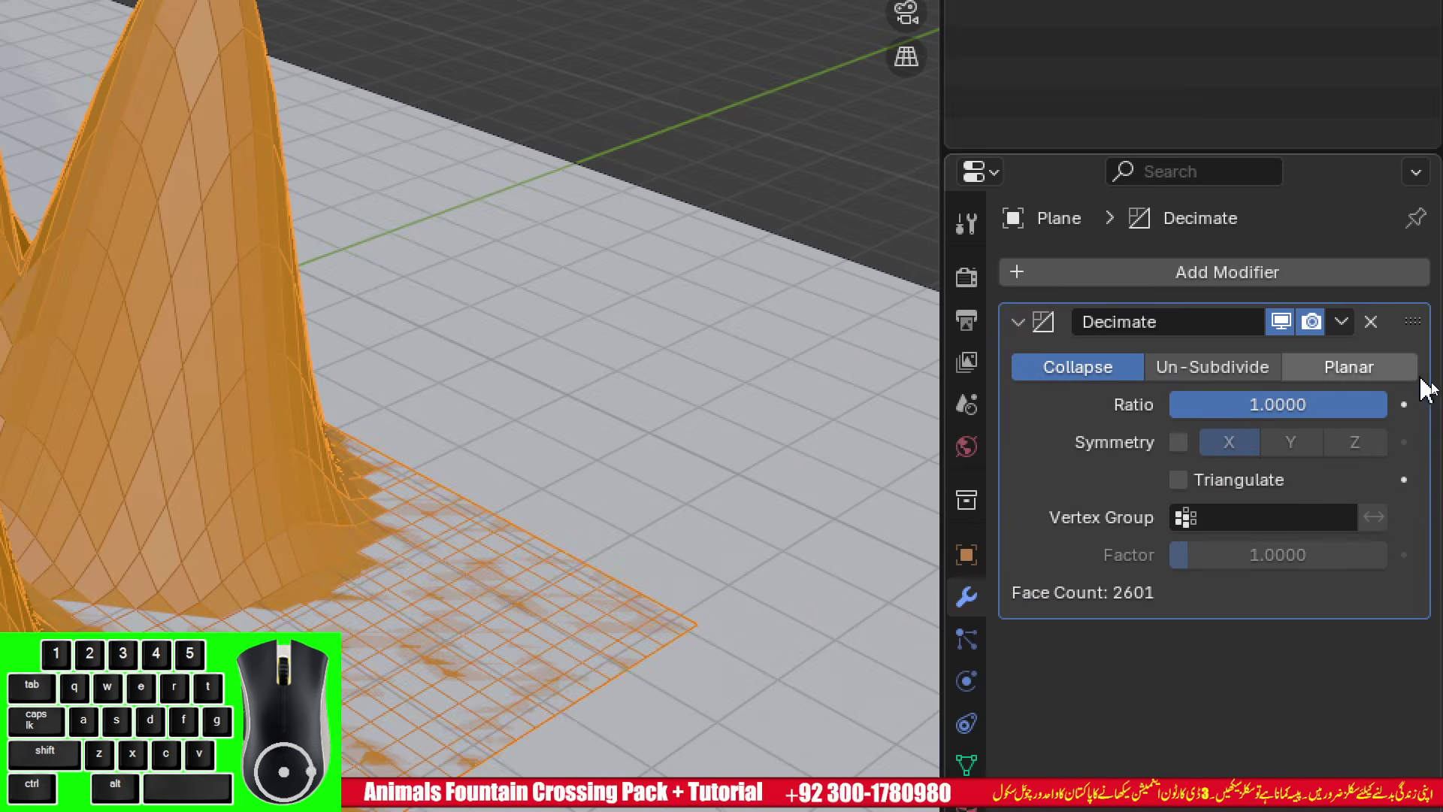
- Set the terrain's Decimate modifier to Planar with All Boundaries enabled and an angle limit of 10.4°
{"action": "left_click", "coordinate": [1402, 380]}
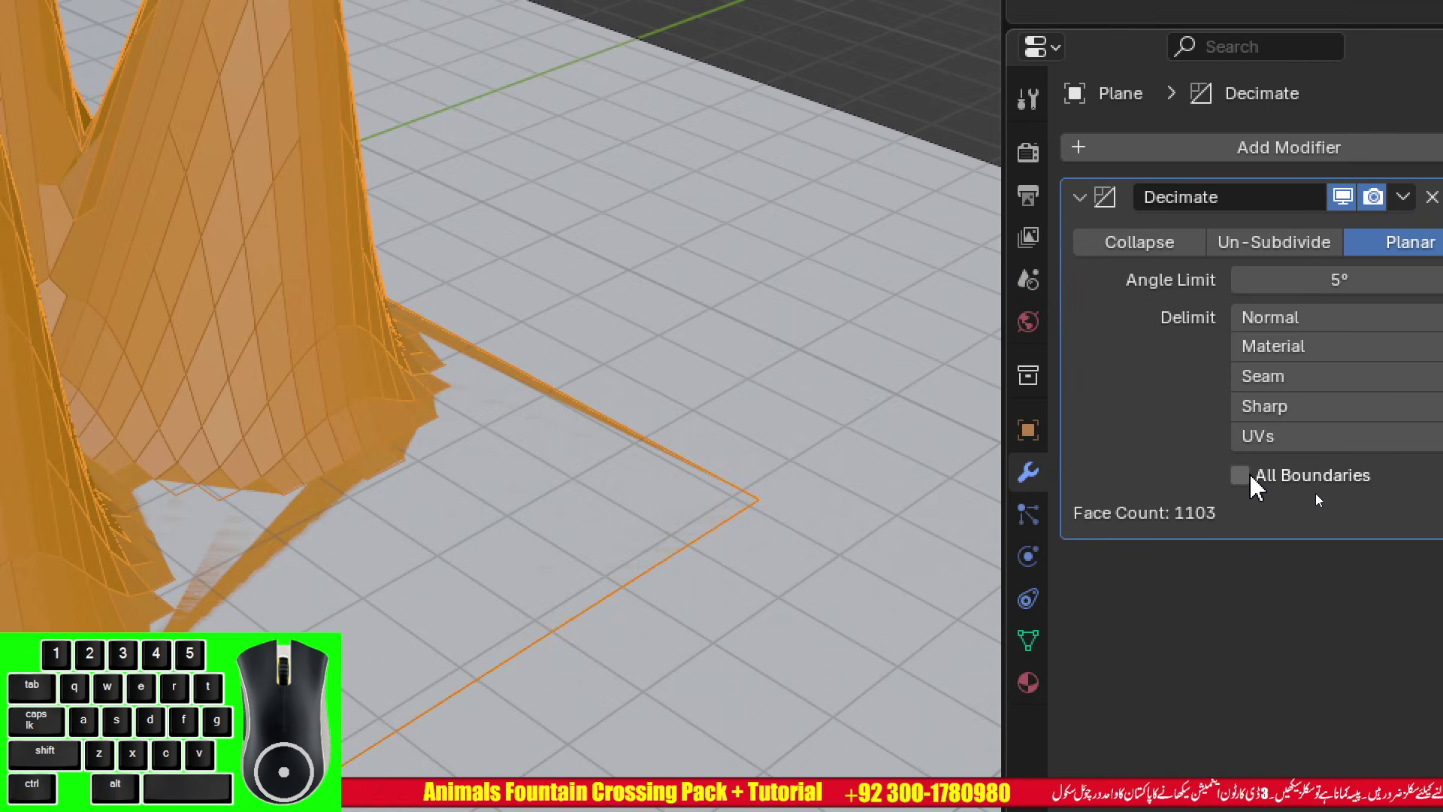
{"action": "left_click", "coordinate": [1242, 476]}
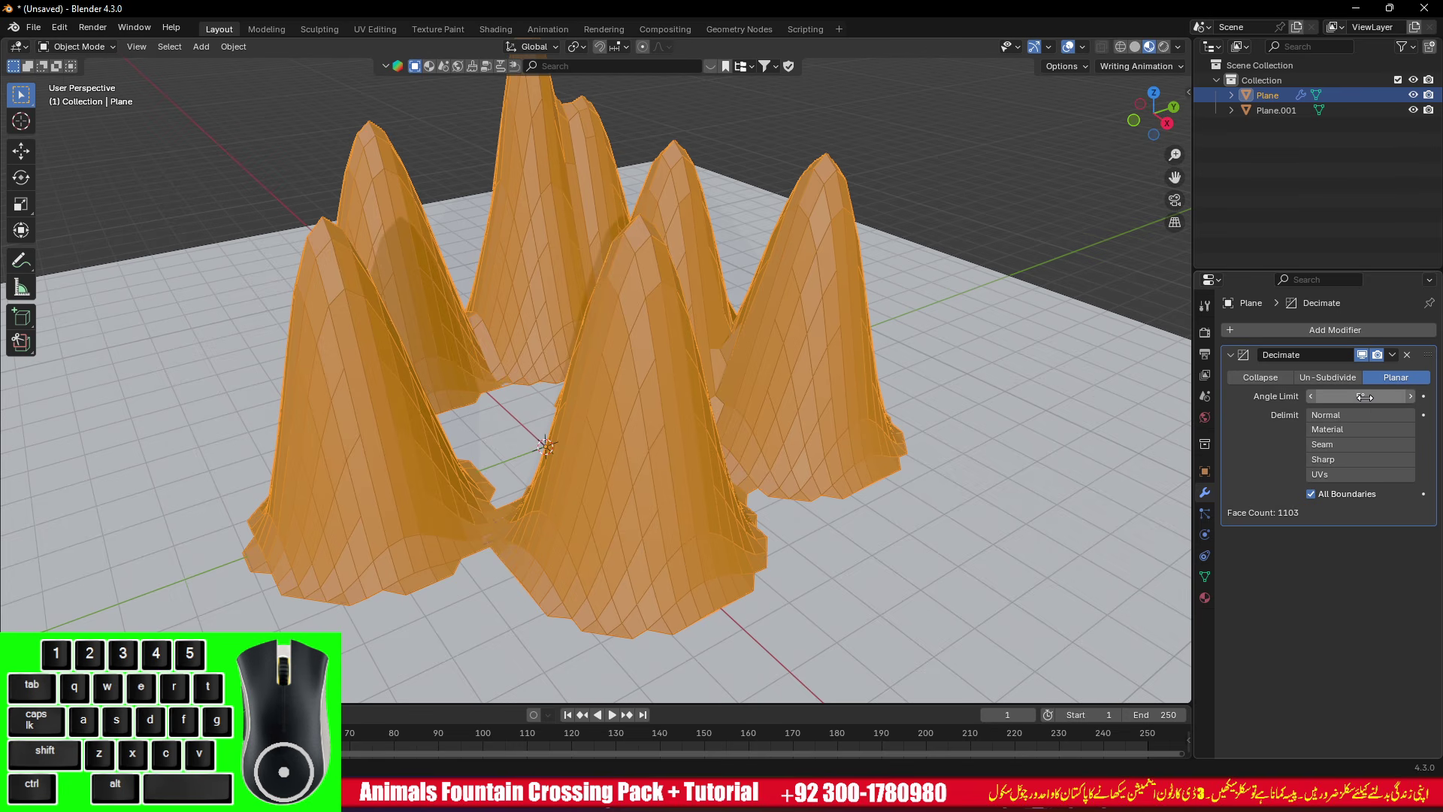
{"action": "left_click", "coordinate": [1413, 396]}
{"action": "left_click", "coordinate": [1414, 396]}
{"action": "left_click", "coordinate": [1414, 396]}
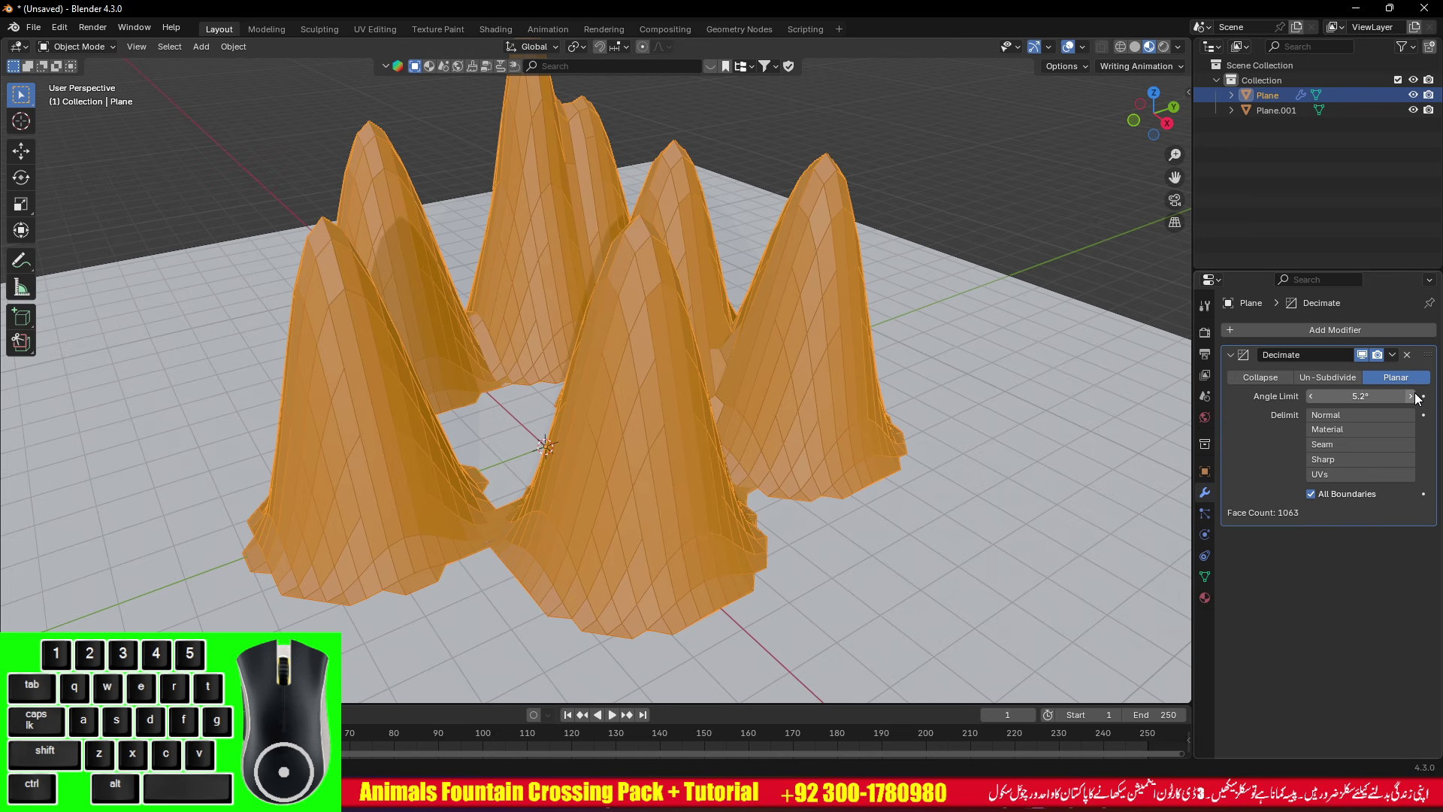
{"action": "left_click", "coordinate": [1413, 397]}
{"action": "left_click", "coordinate": [1412, 396]}
{"action": "left_click", "coordinate": [1412, 396]}
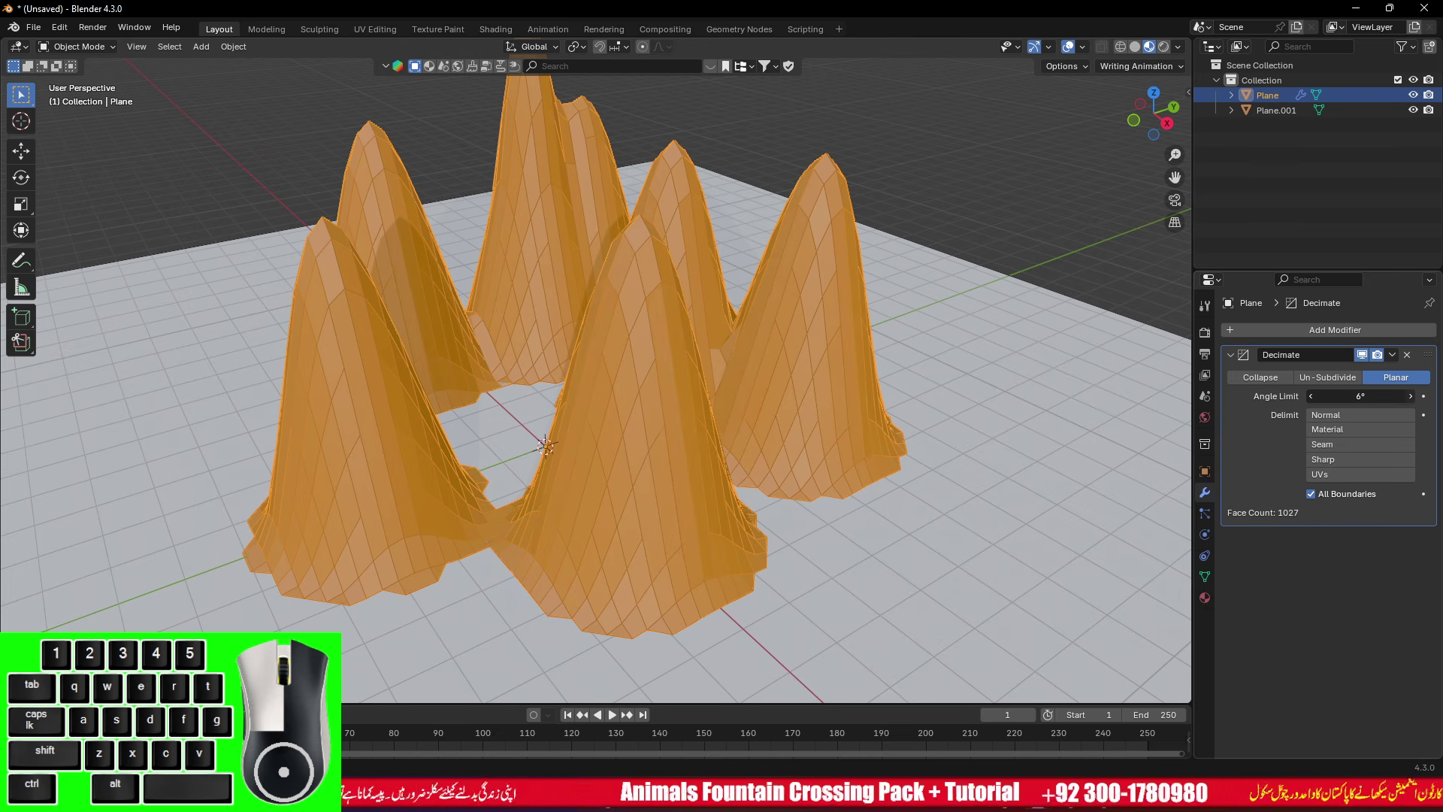
{"action": "left_click", "coordinate": [1412, 396]}
{"action": "left_click", "coordinate": [1411, 397]}
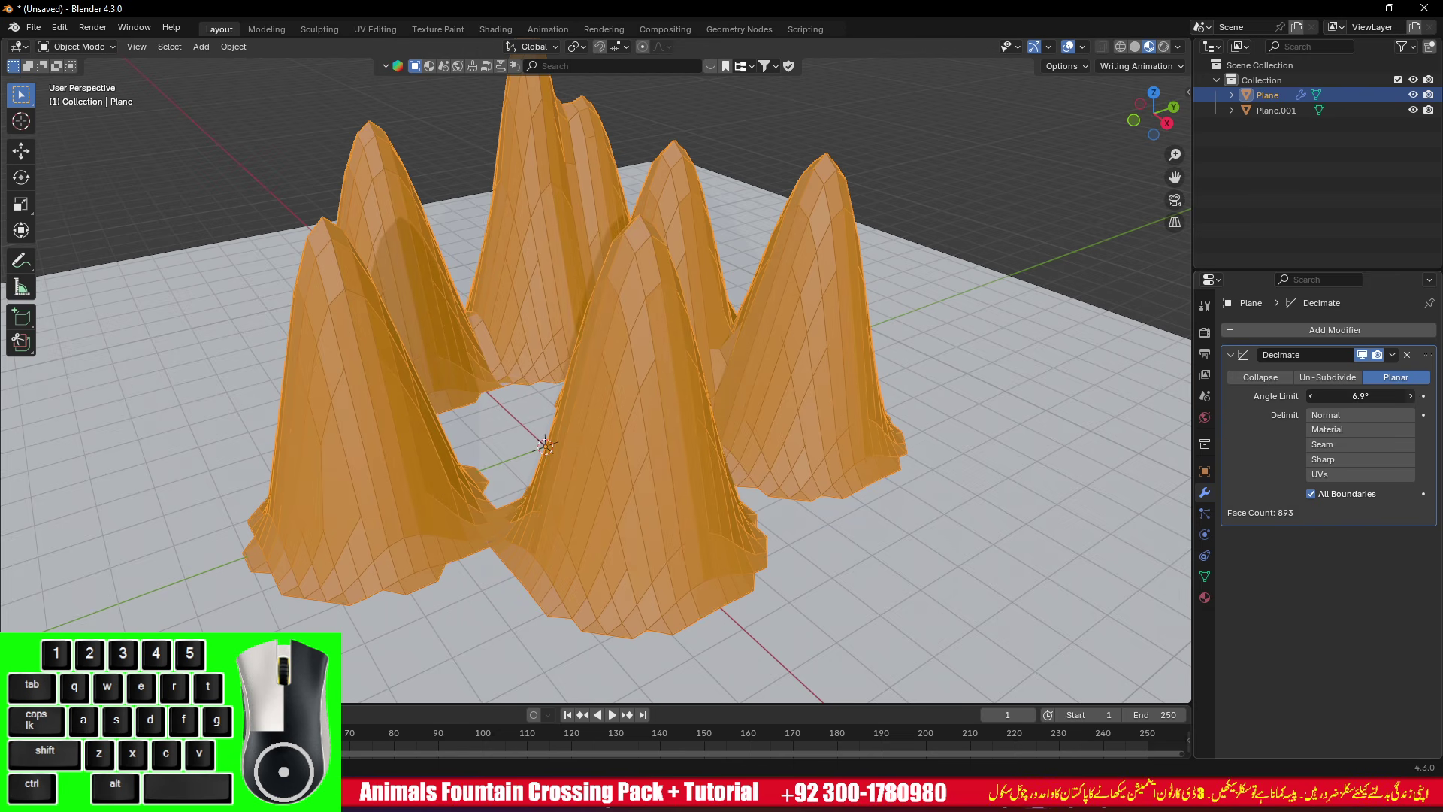
{"action": "left_click", "coordinate": [1411, 396]}
{"action": "left_click", "coordinate": [1412, 396]}
{"action": "left_click", "coordinate": [1412, 396]}
{"action": "left_click", "coordinate": [1412, 396]}
{"action": "left_click", "coordinate": [1412, 396]}
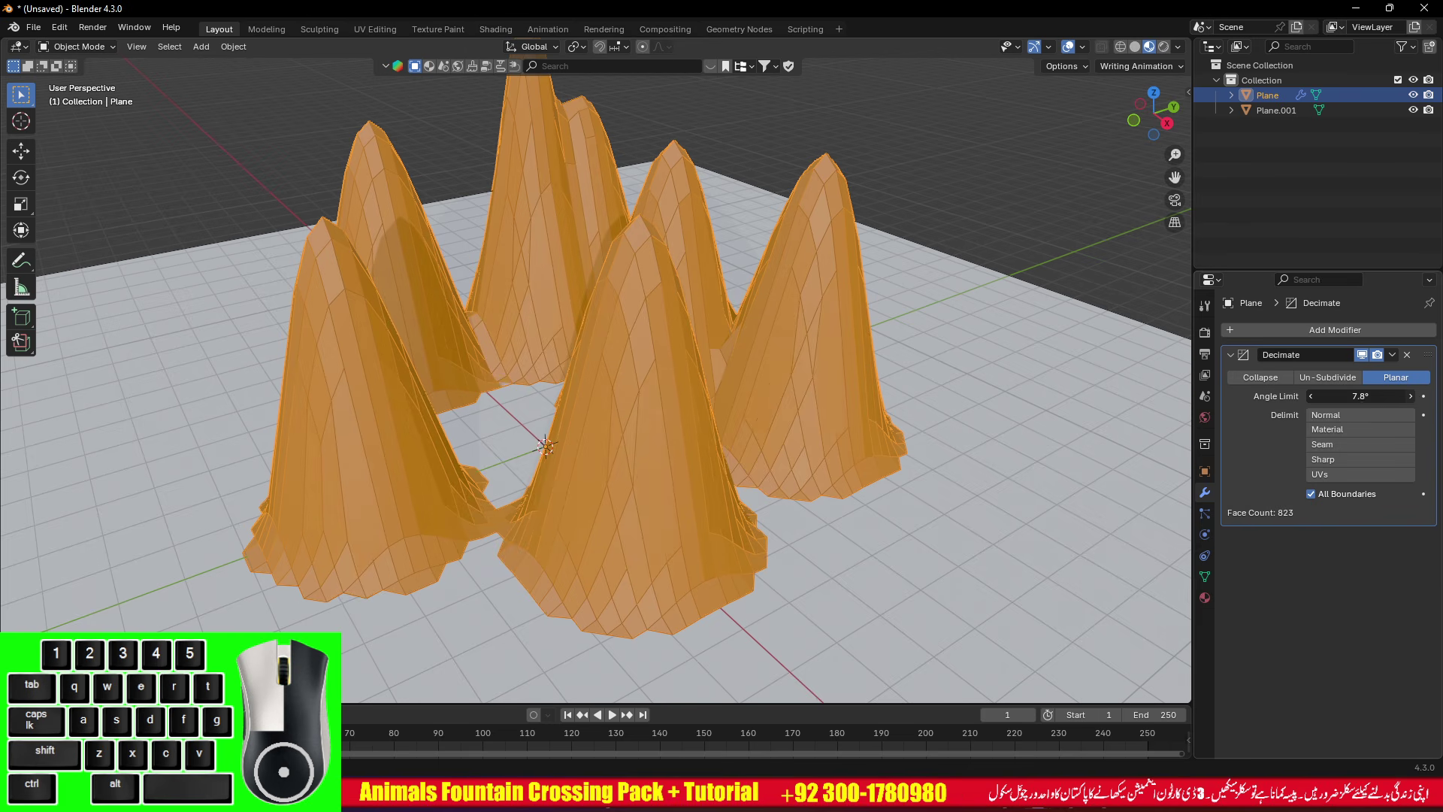
{"action": "left_click", "coordinate": [1412, 396]}
{"action": "left_click", "coordinate": [1412, 396]}
{"action": "left_click", "coordinate": [1412, 396]}
{"action": "left_click", "coordinate": [1412, 396]}
{"action": "left_click", "coordinate": [1412, 397]}
{"action": "left_click", "coordinate": [1412, 396]}
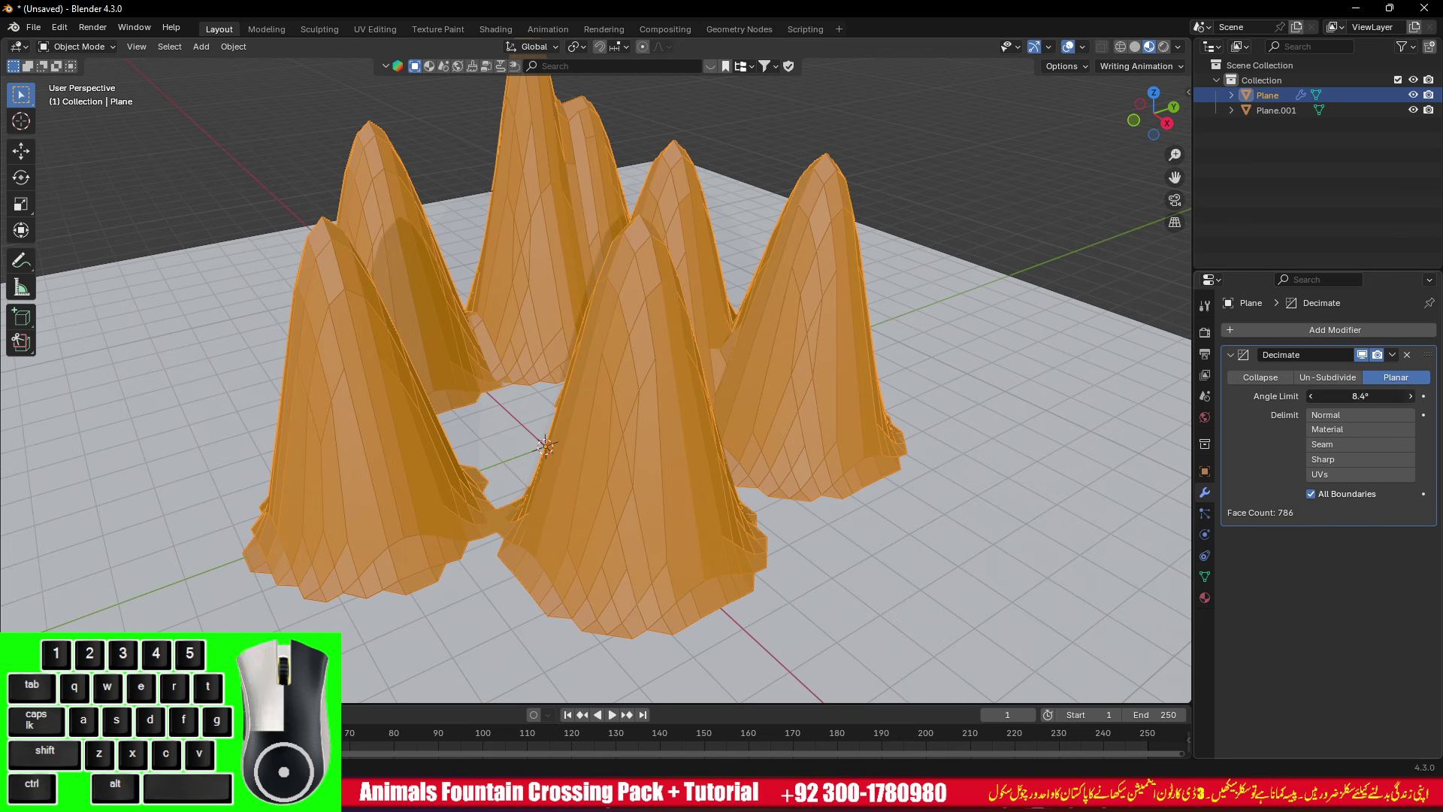
{"action": "left_click", "coordinate": [1412, 396]}
{"action": "left_click", "coordinate": [1412, 396]}
{"action": "left_click", "coordinate": [1411, 396]}
{"action": "left_click", "coordinate": [1412, 396]}
{"action": "left_click", "coordinate": [1412, 396]}
{"action": "left_click", "coordinate": [1412, 396]}
{"action": "left_click", "coordinate": [1412, 397]}
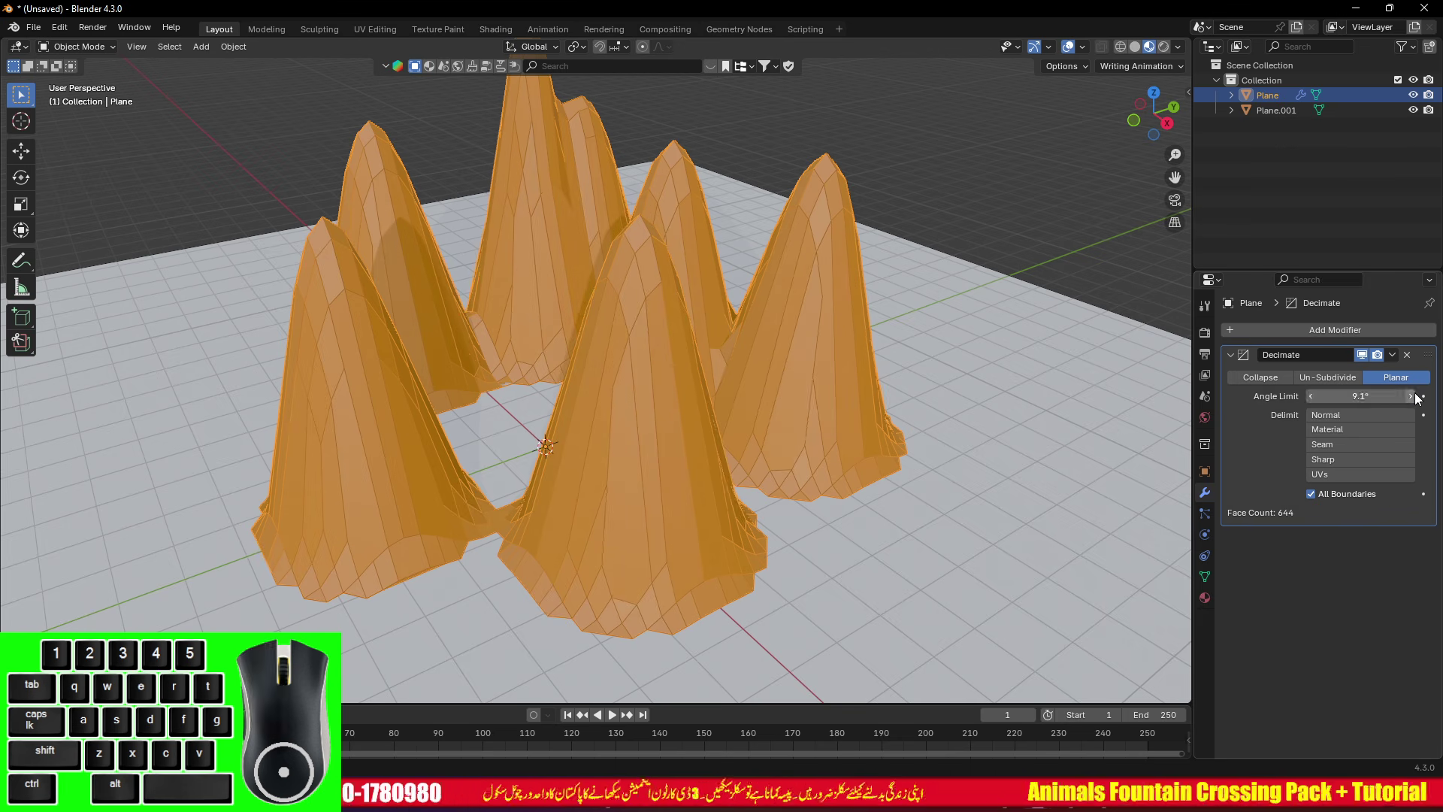
{"action": "left_click", "coordinate": [1412, 396]}
{"action": "left_click", "coordinate": [1412, 396]}
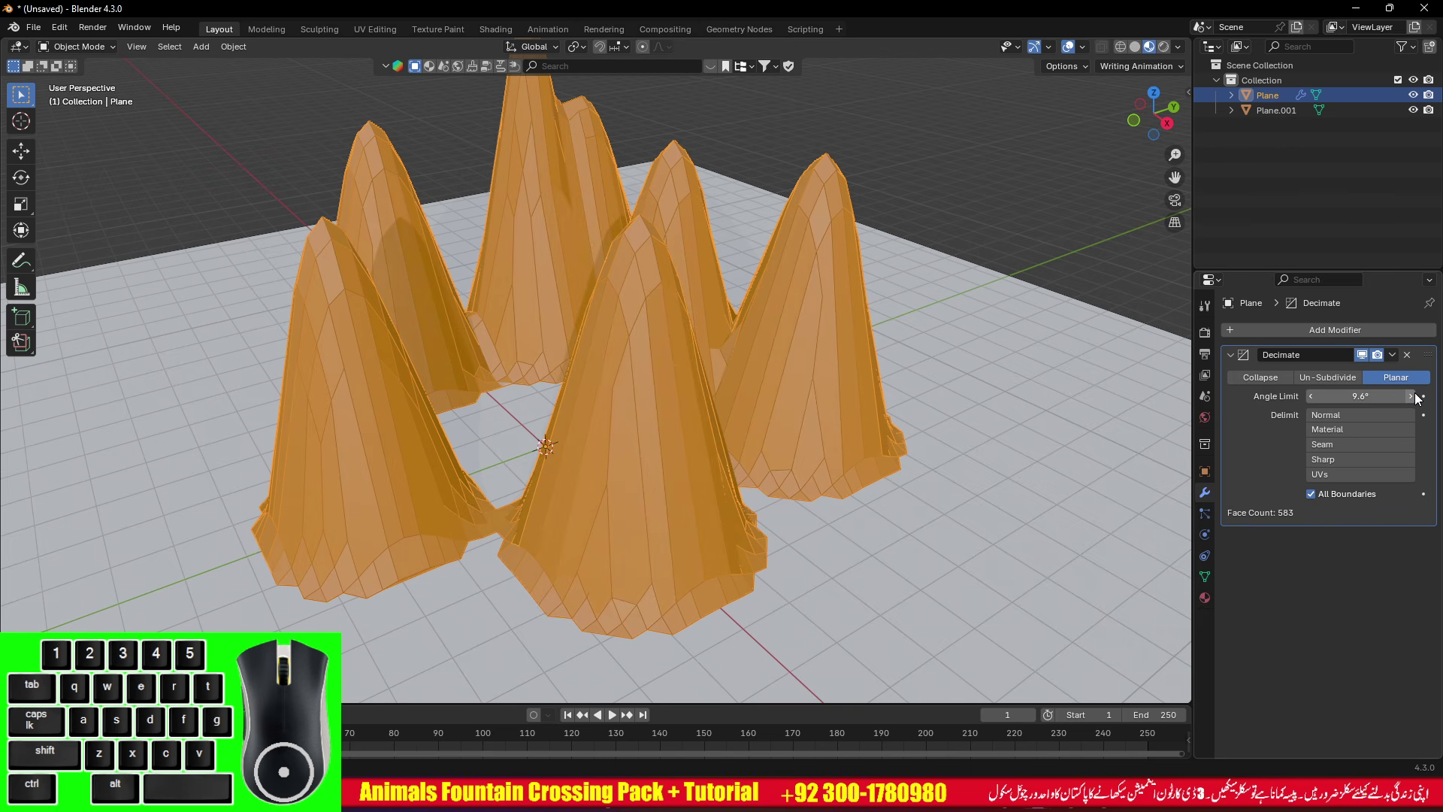
{"action": "left_click", "coordinate": [1412, 397]}
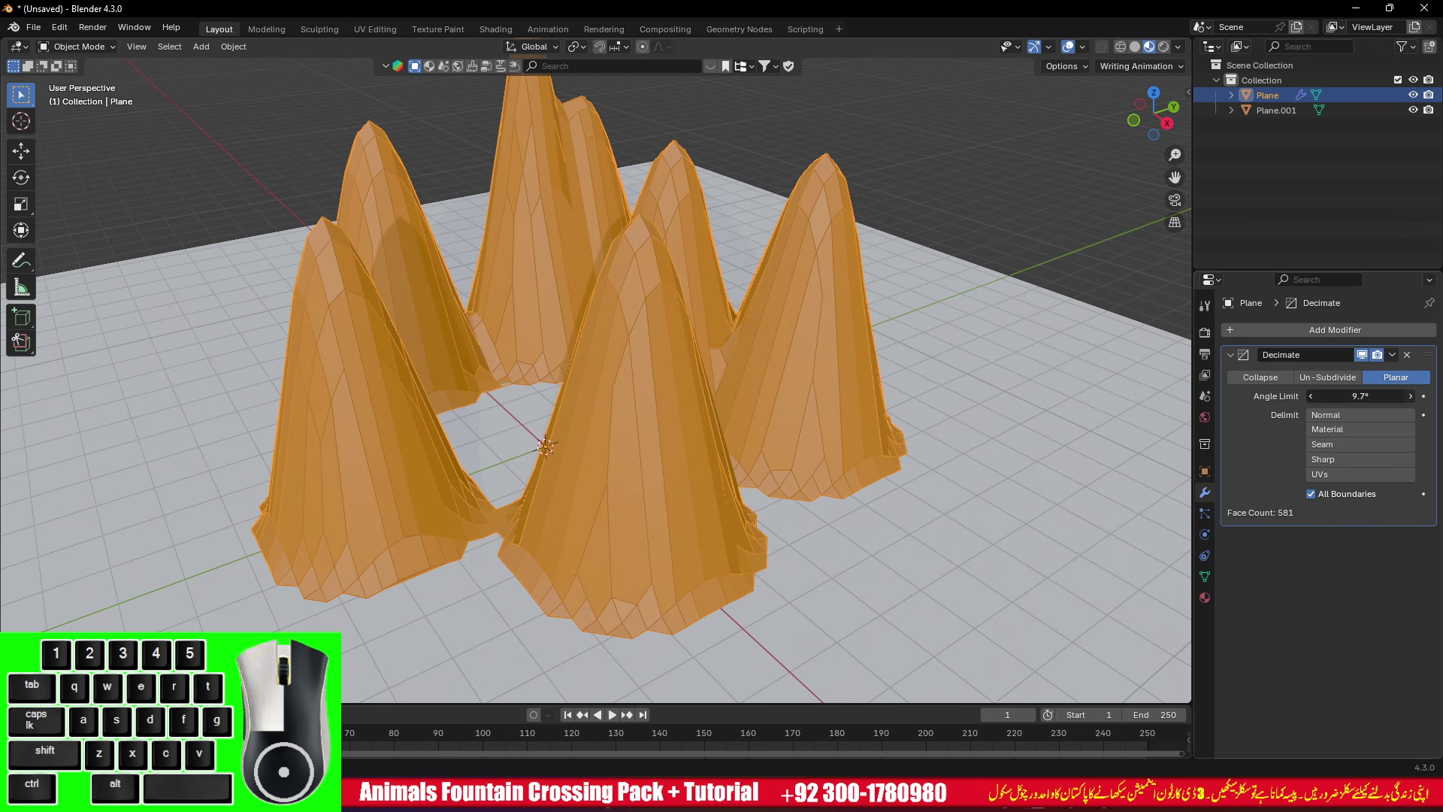
{"action": "left_click", "coordinate": [1412, 396]}
{"action": "left_click", "coordinate": [1412, 396]}
{"action": "left_click", "coordinate": [1412, 396]}
{"action": "left_click", "coordinate": [1412, 396]}
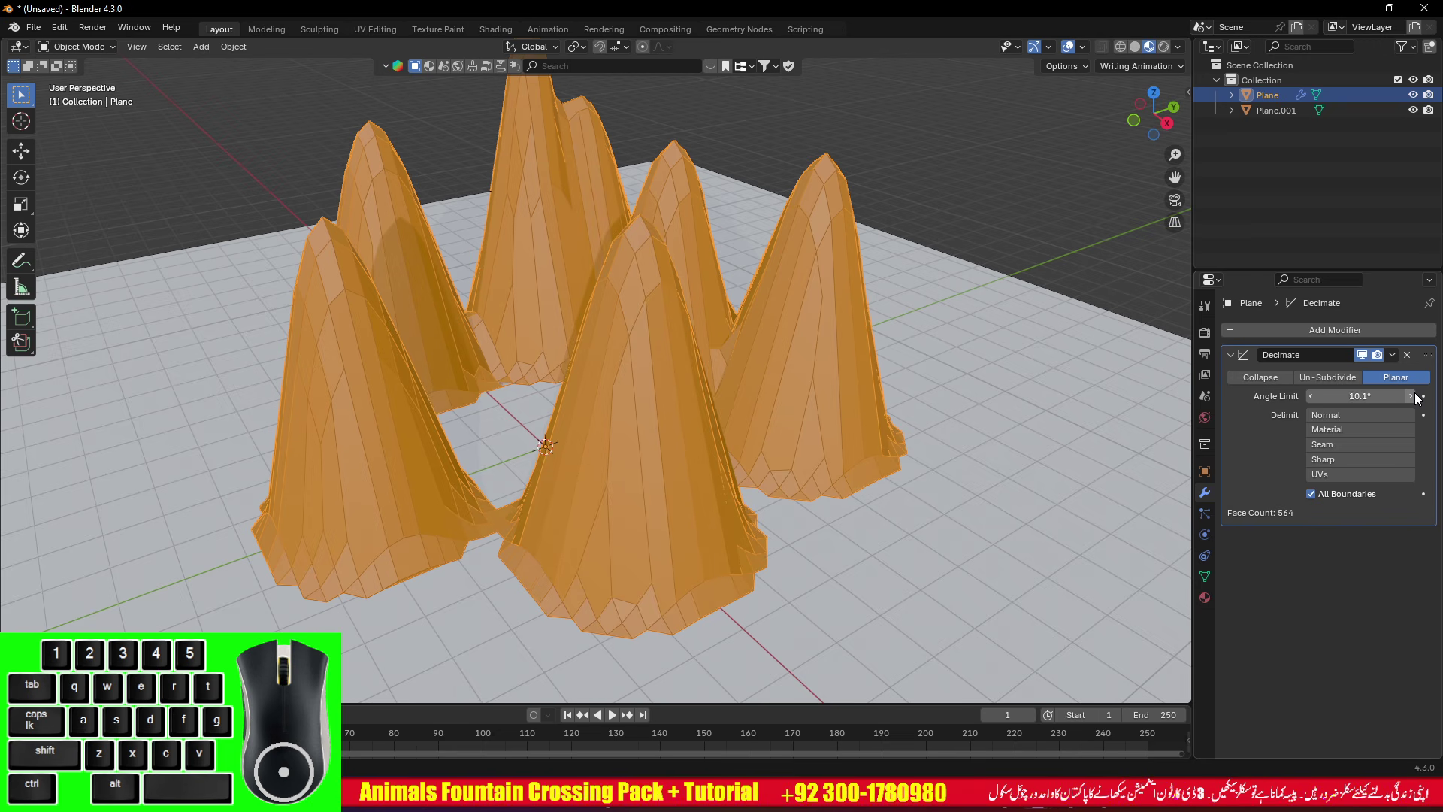
{"action": "left_click", "coordinate": [1412, 396]}
{"action": "left_click", "coordinate": [1412, 396]}
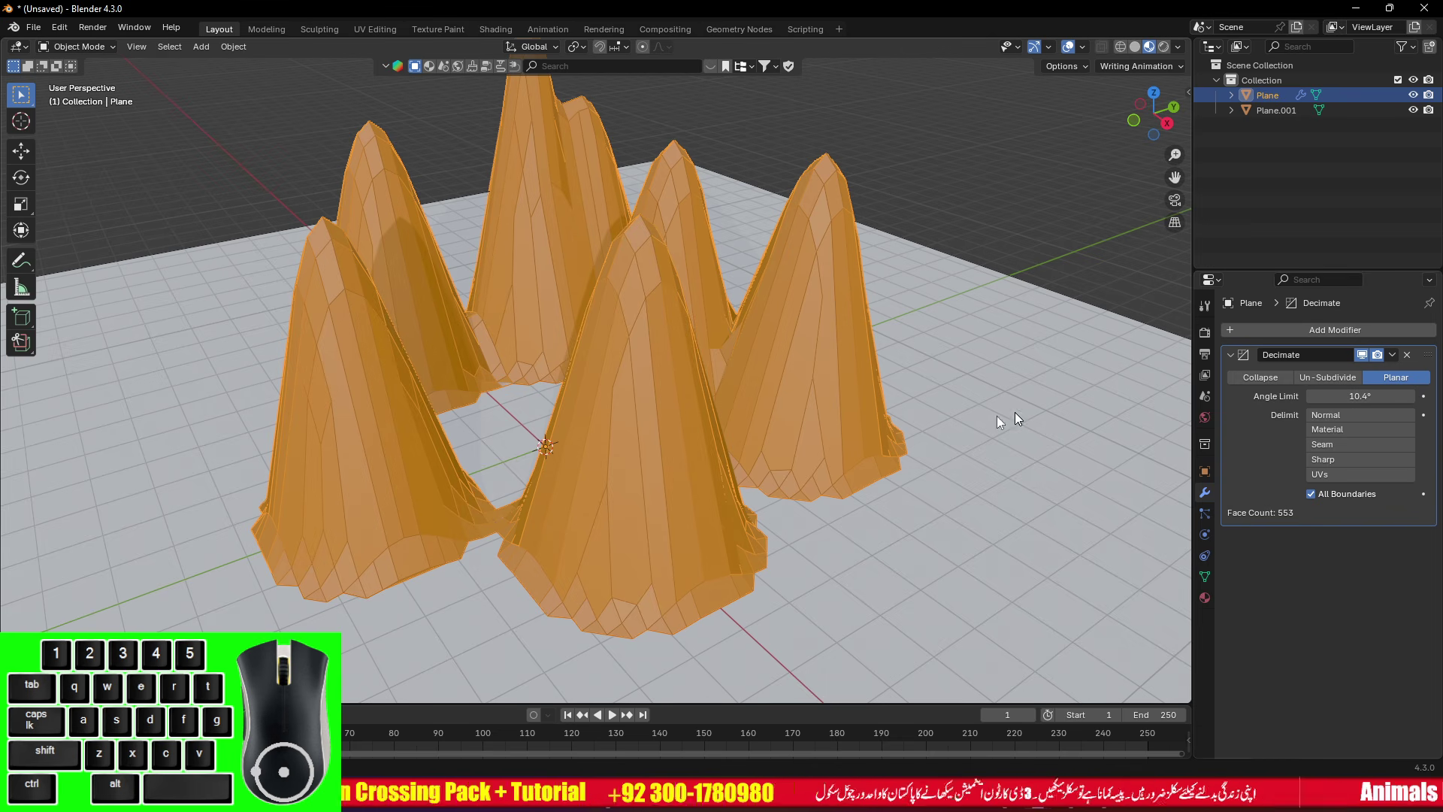
- Look at the simplified hills from another side and switch the viewport to rendered shading
{"action": "left_click_drag", "start_coordinate": [1015, 412], "coordinate": [898, 430], "text": "alt"}
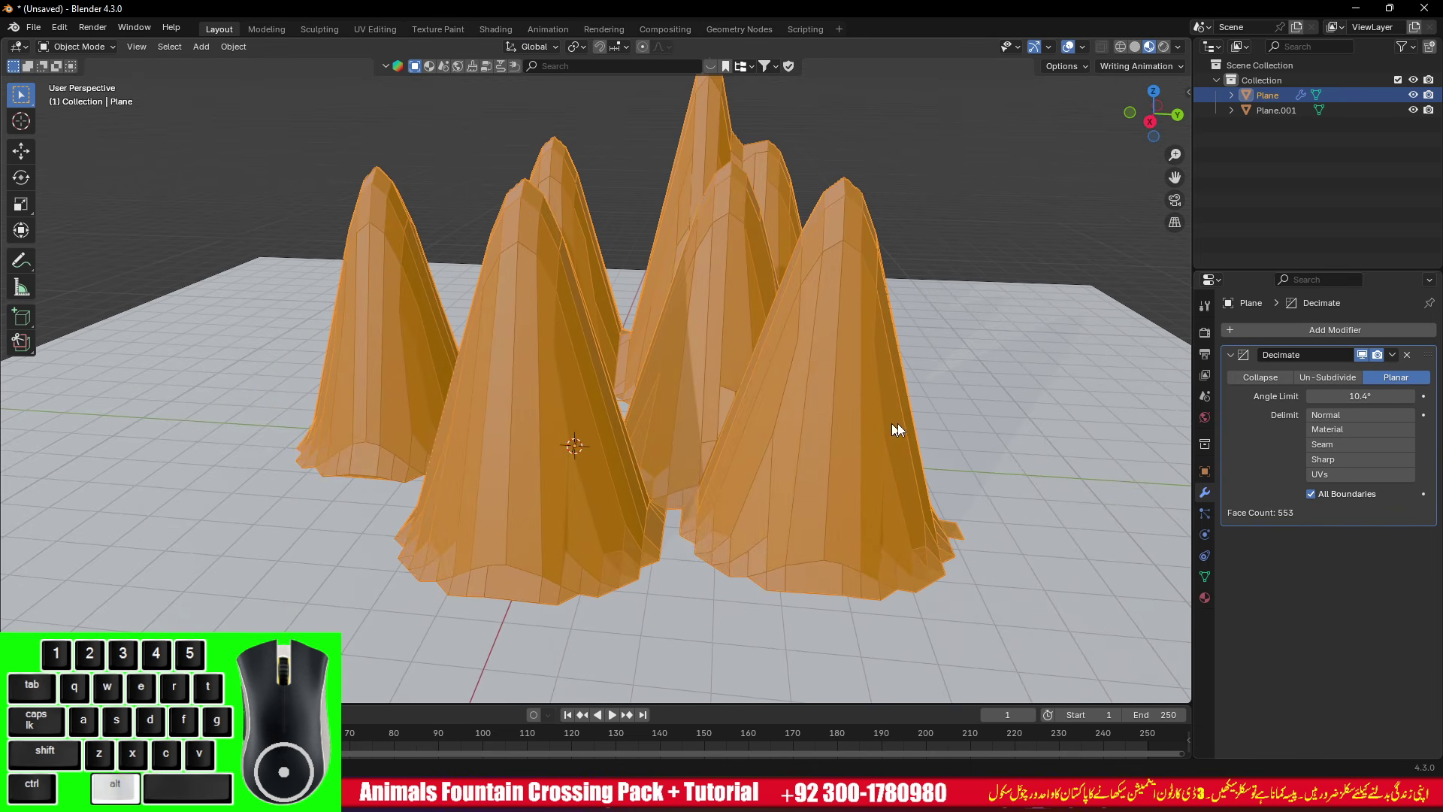
{"action": "left_click", "coordinate": [1164, 47]}
{"action": "left_click_drag", "start_coordinate": [816, 305], "coordinate": [883, 303], "text": "alt"}
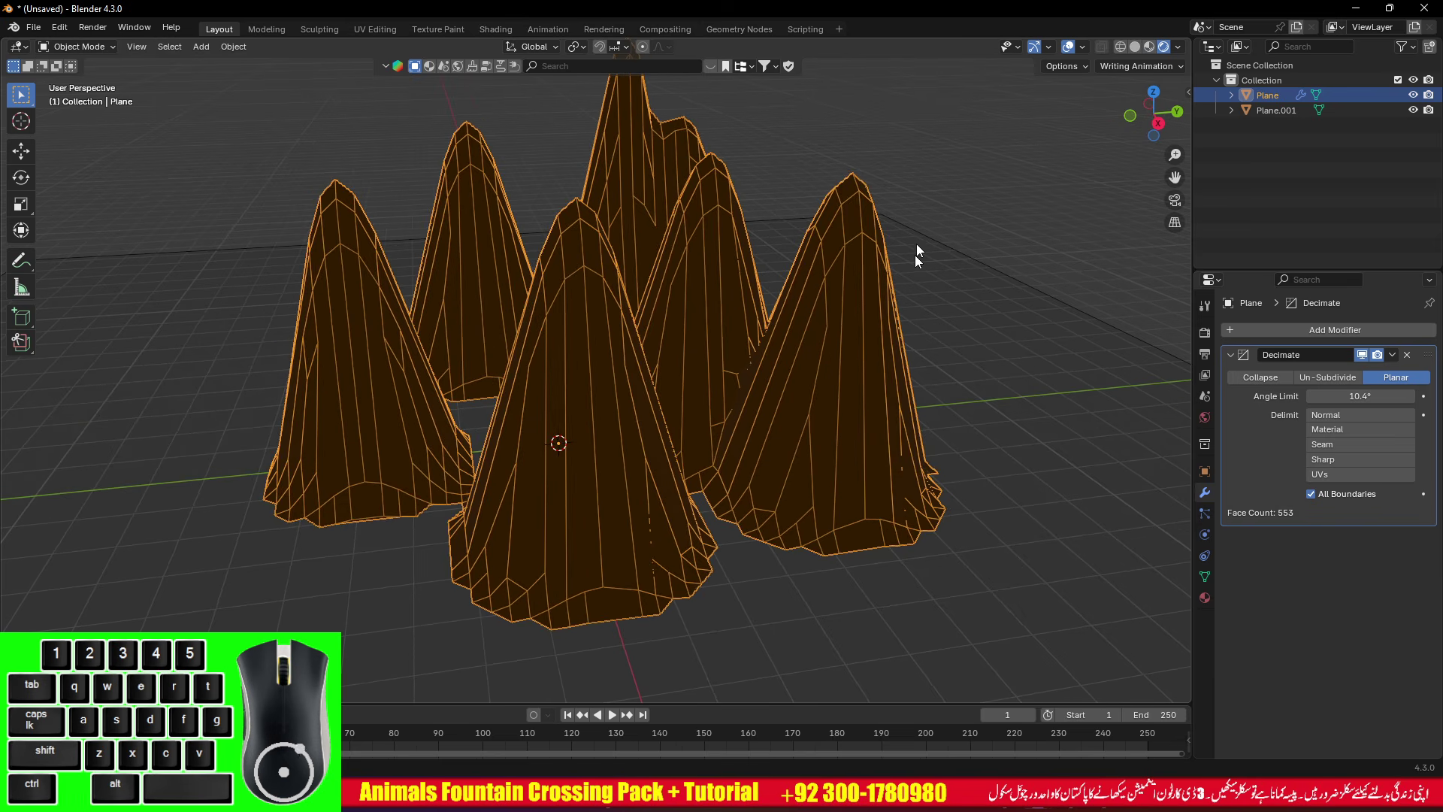
{"action": "key", "text": "Tab"}
{"action": "key", "text": "Tab"}
{"action": "left_click", "coordinate": [1312, 495]}
{"action": "left_click", "coordinate": [1312, 494]}
- Turn off the geometry wireframe overlay in the viewport
{"action": "left_click", "coordinate": [1084, 48]}
{"action": "left_click", "coordinate": [991, 302]}
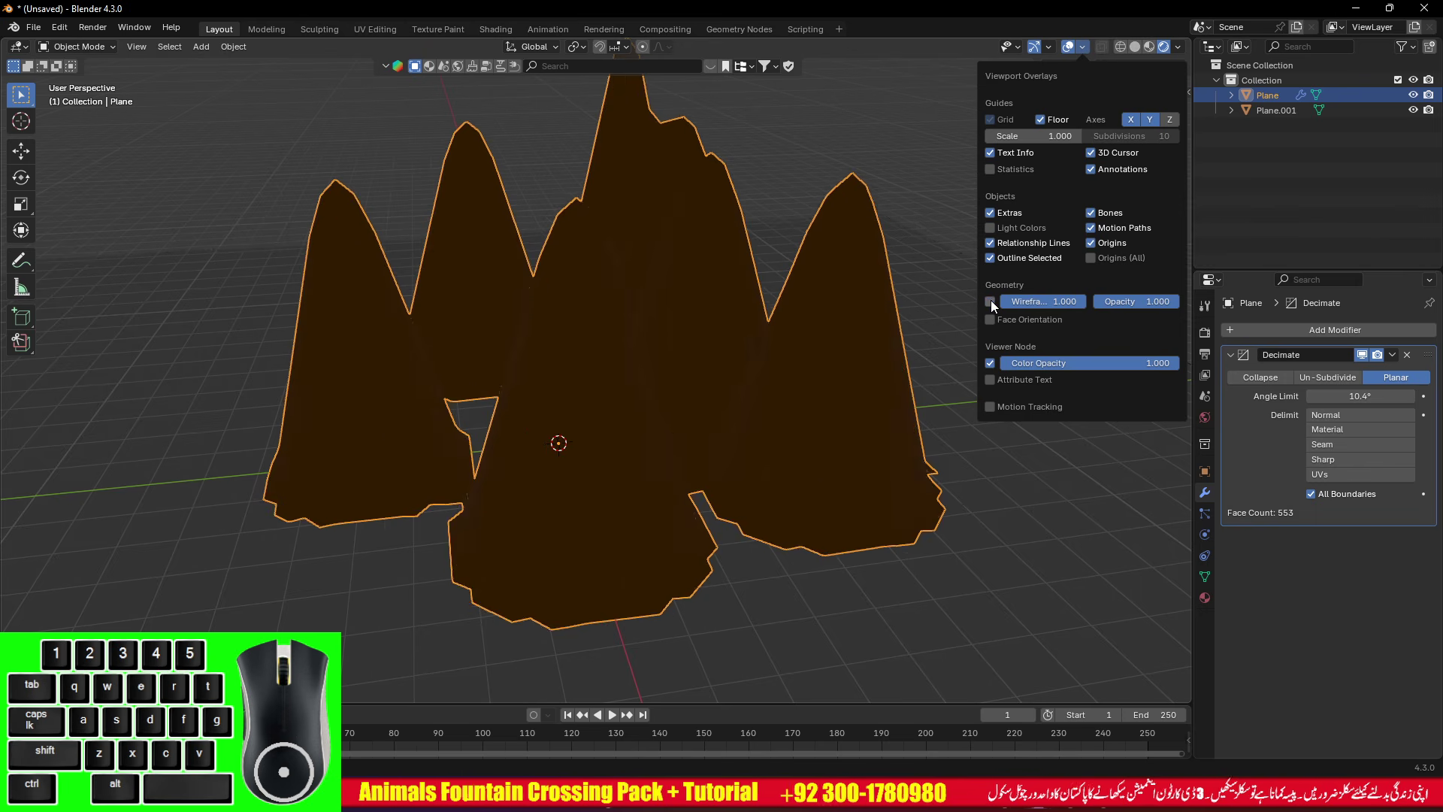
{"action": "scroll", "coordinate": [740, 327], "scroll_direction": "down", "scroll_amount": 4}
{"action": "scroll", "coordinate": [755, 332], "scroll_direction": "up", "scroll_amount": 1}
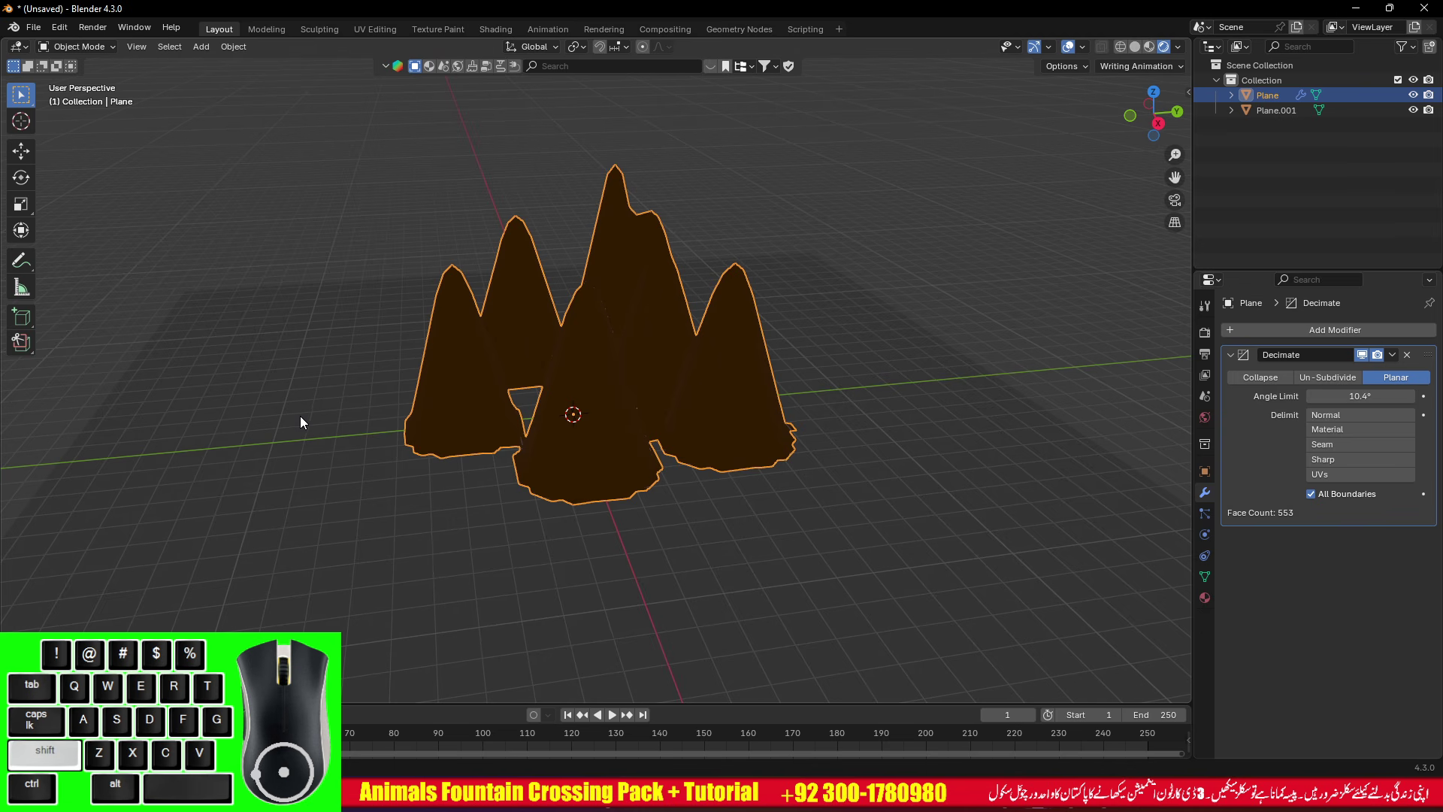
- Try lighting the scene with a sun light at the origin and undo the addition
{"action": "key", "text": "shift+a"}
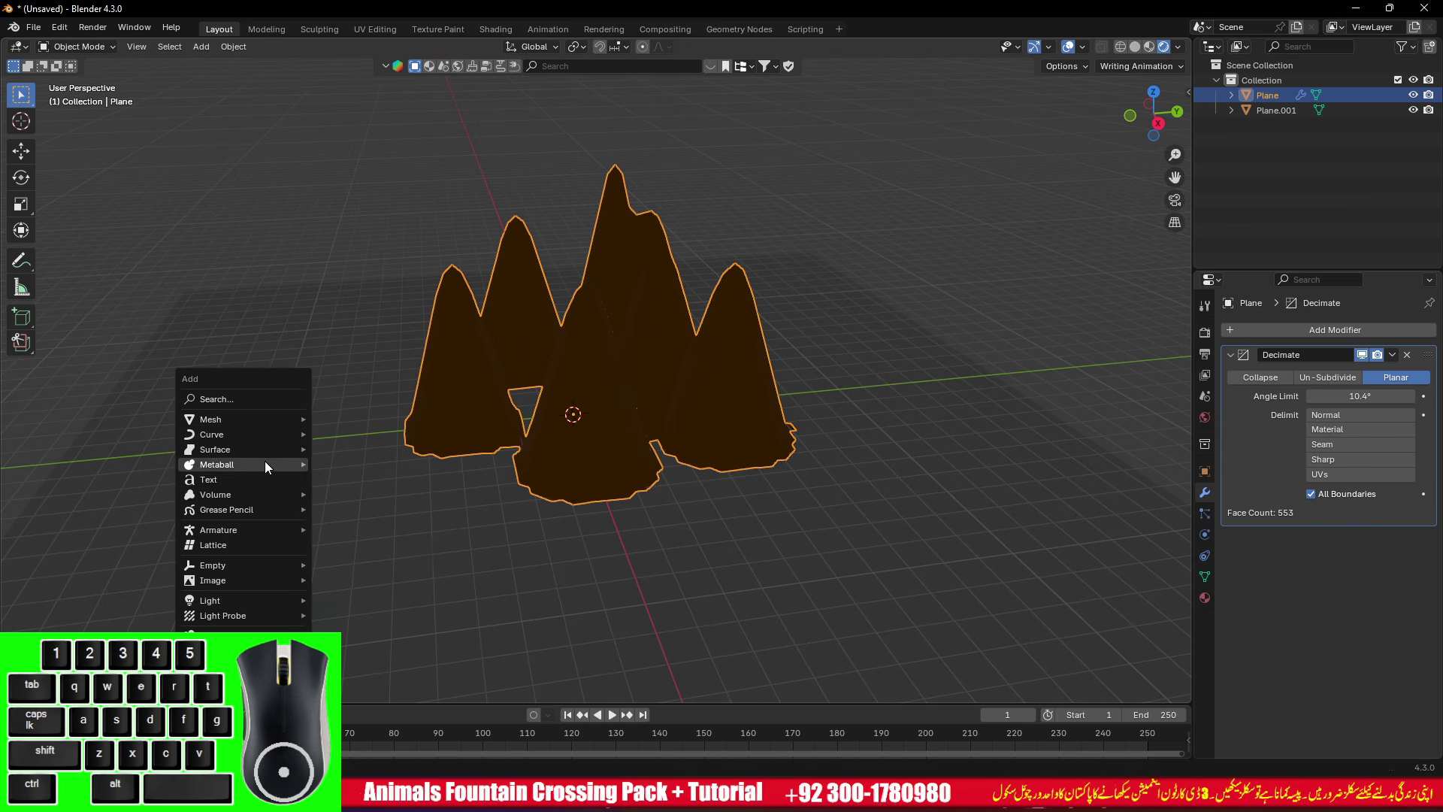
{"action": "mouse_move", "coordinate": [261, 438]}
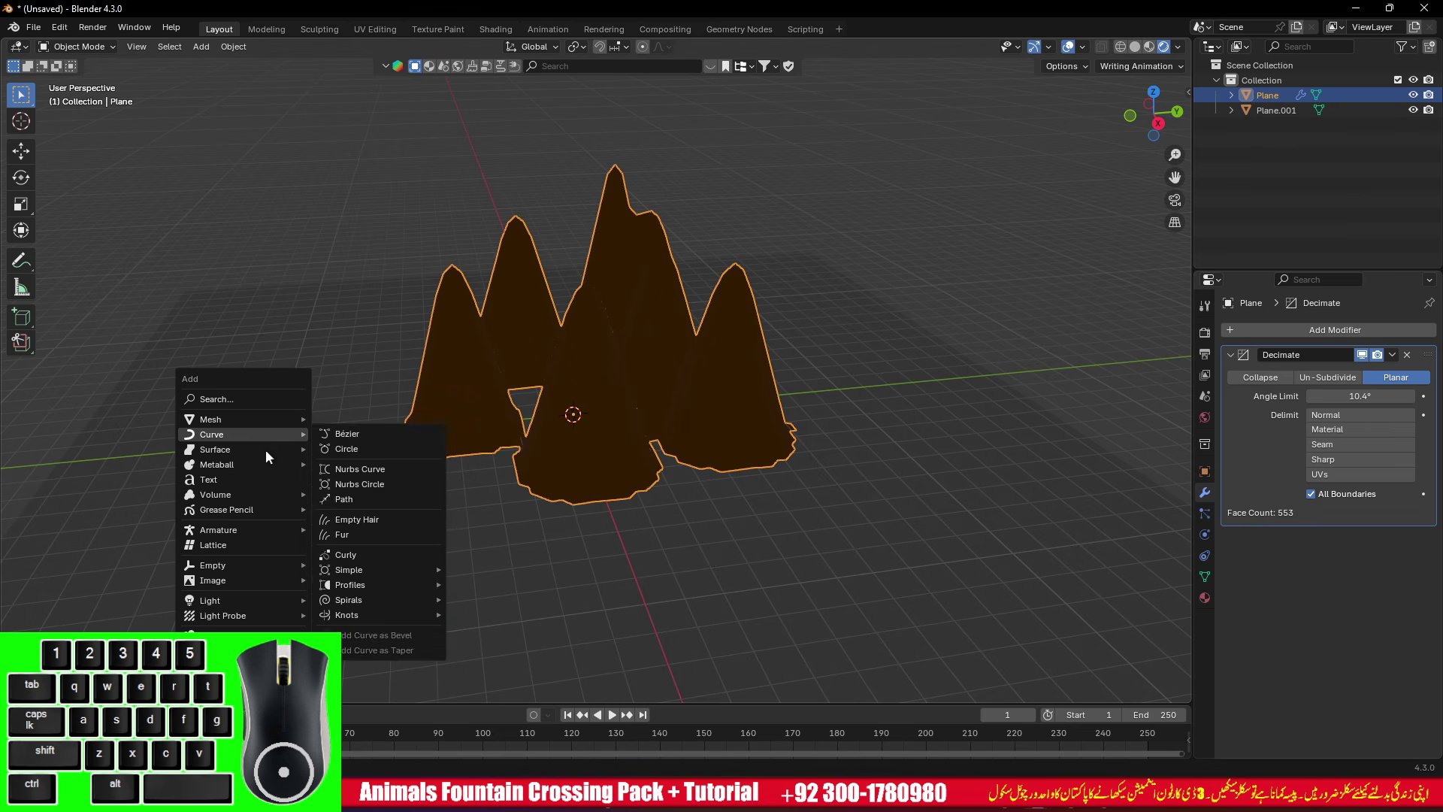
{"action": "mouse_move", "coordinate": [267, 601]}
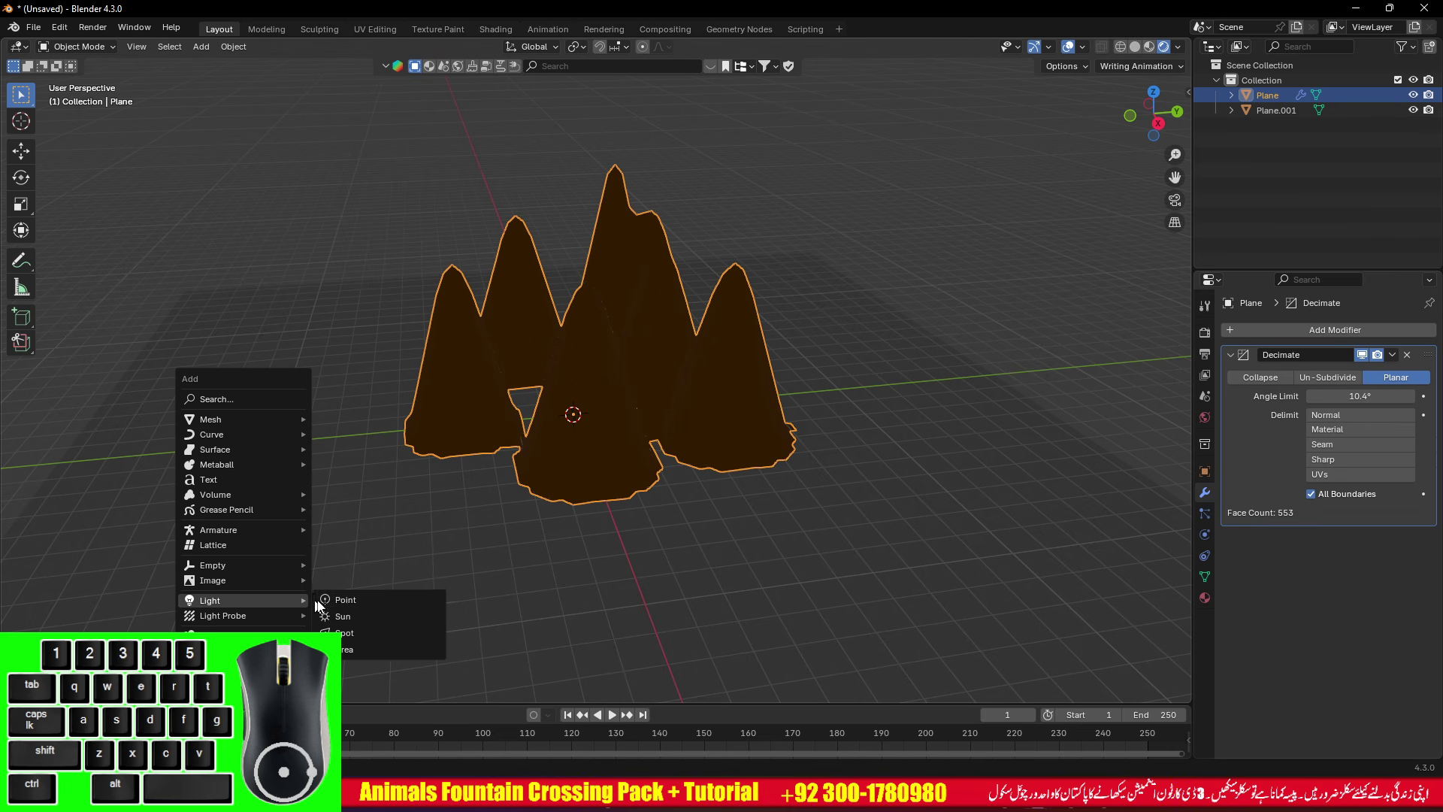
{"action": "left_click", "coordinate": [362, 615]}
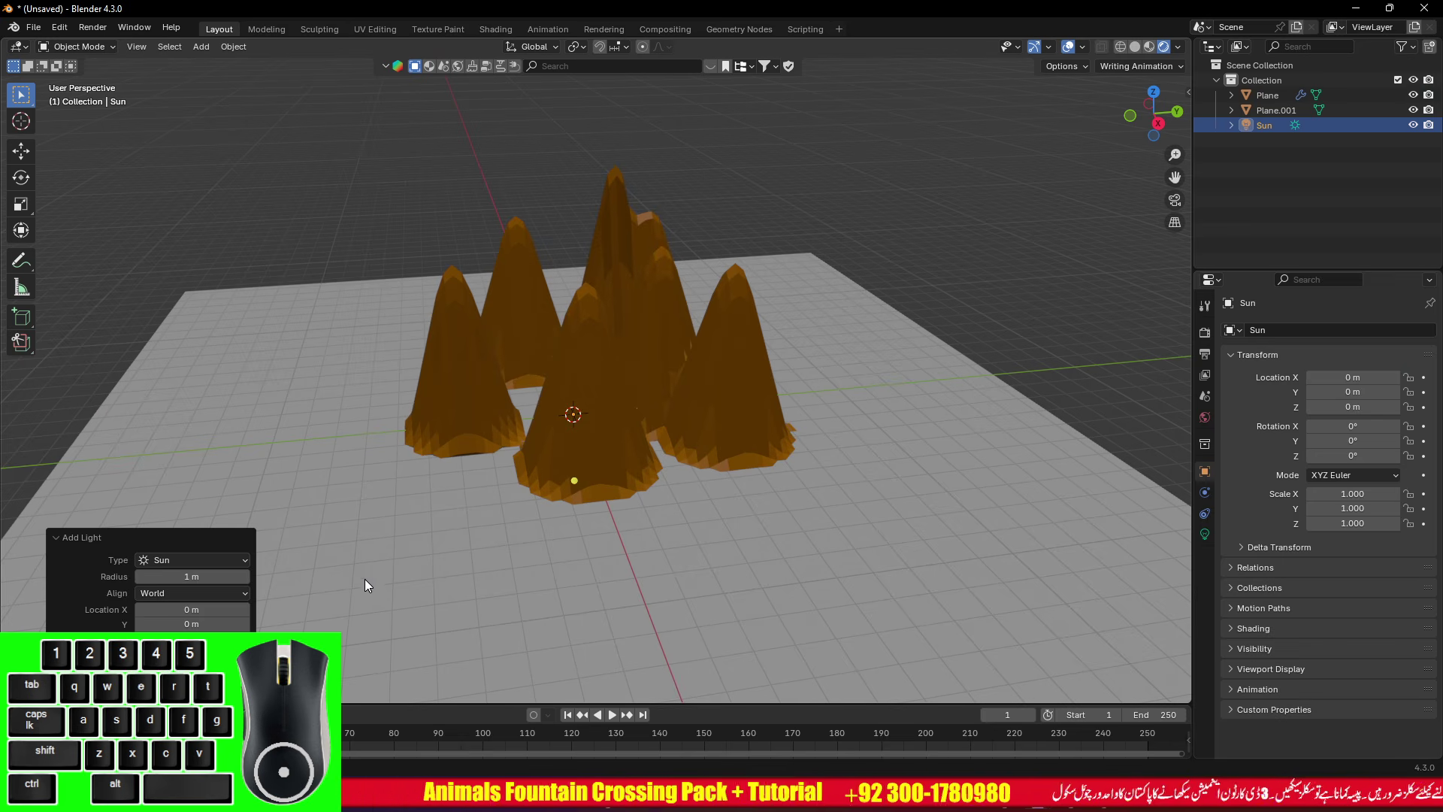
{"action": "key", "text": "ctrl+z"}
- Add an area light at the origin and raise it about 7.24 m along the Z axis
{"action": "key", "text": "shift+a"}
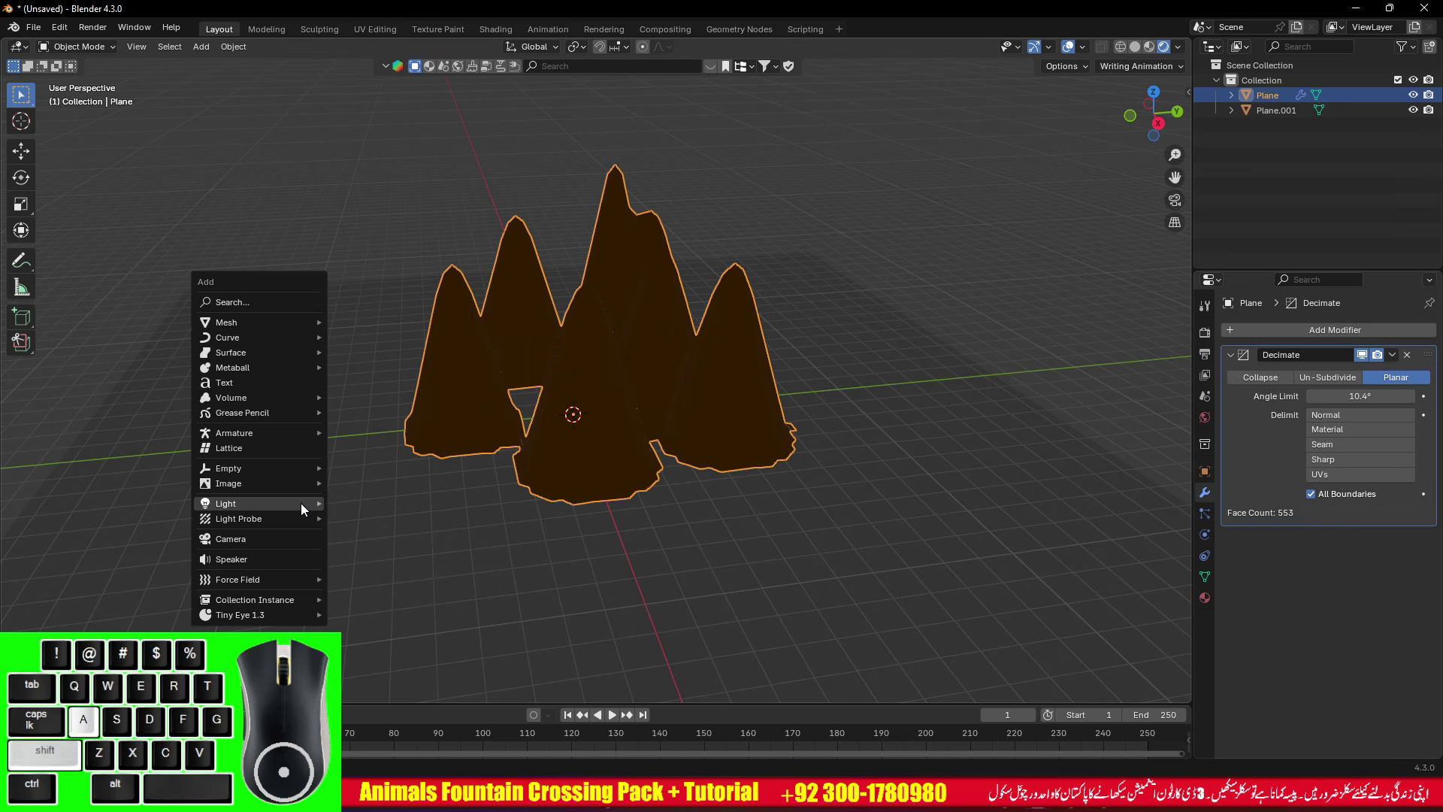
{"action": "mouse_move", "coordinate": [300, 503]}
{"action": "left_click", "coordinate": [361, 552]}
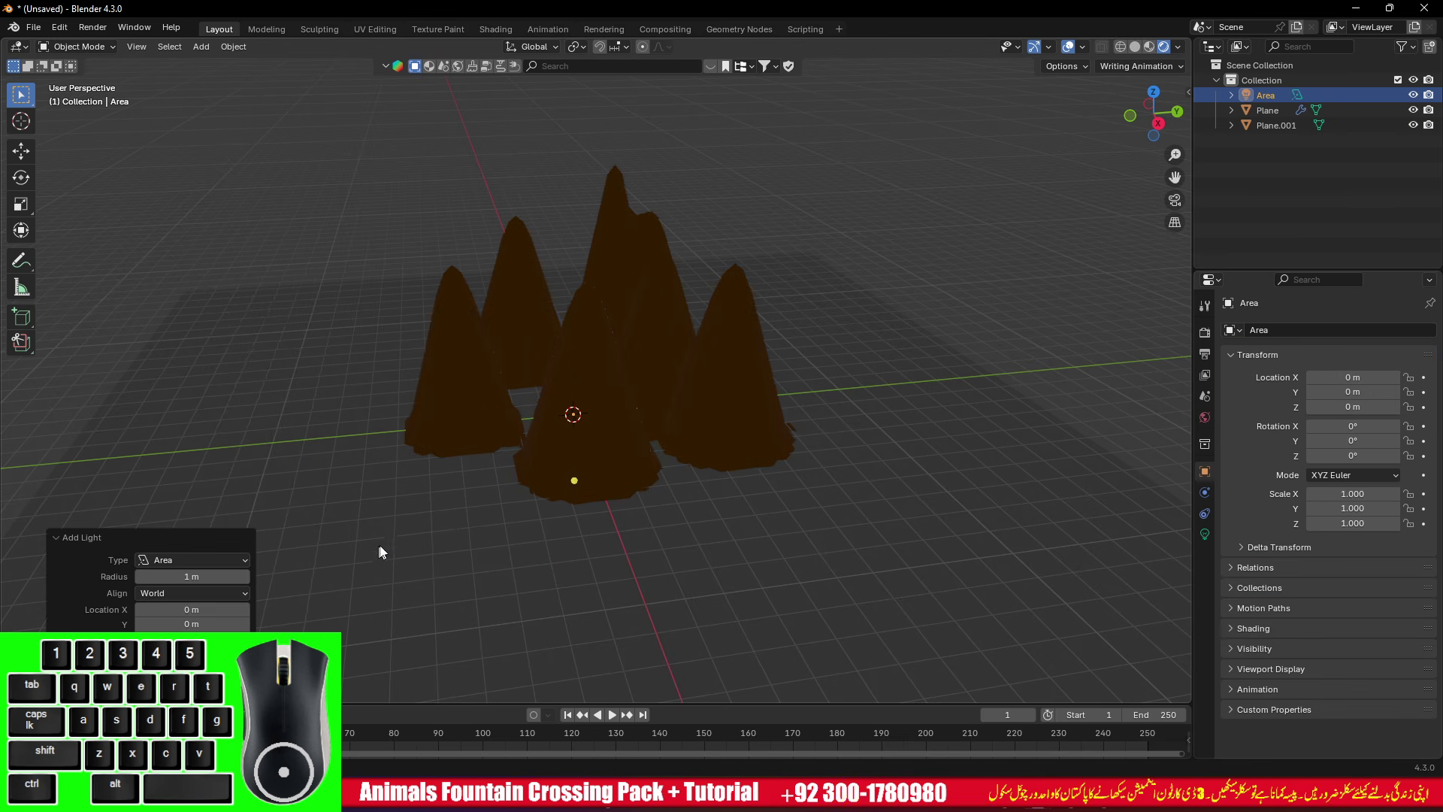
{"action": "key", "text": "g"}
{"action": "key", "text": "z"}
{"action": "left_click", "coordinate": [459, 320]}
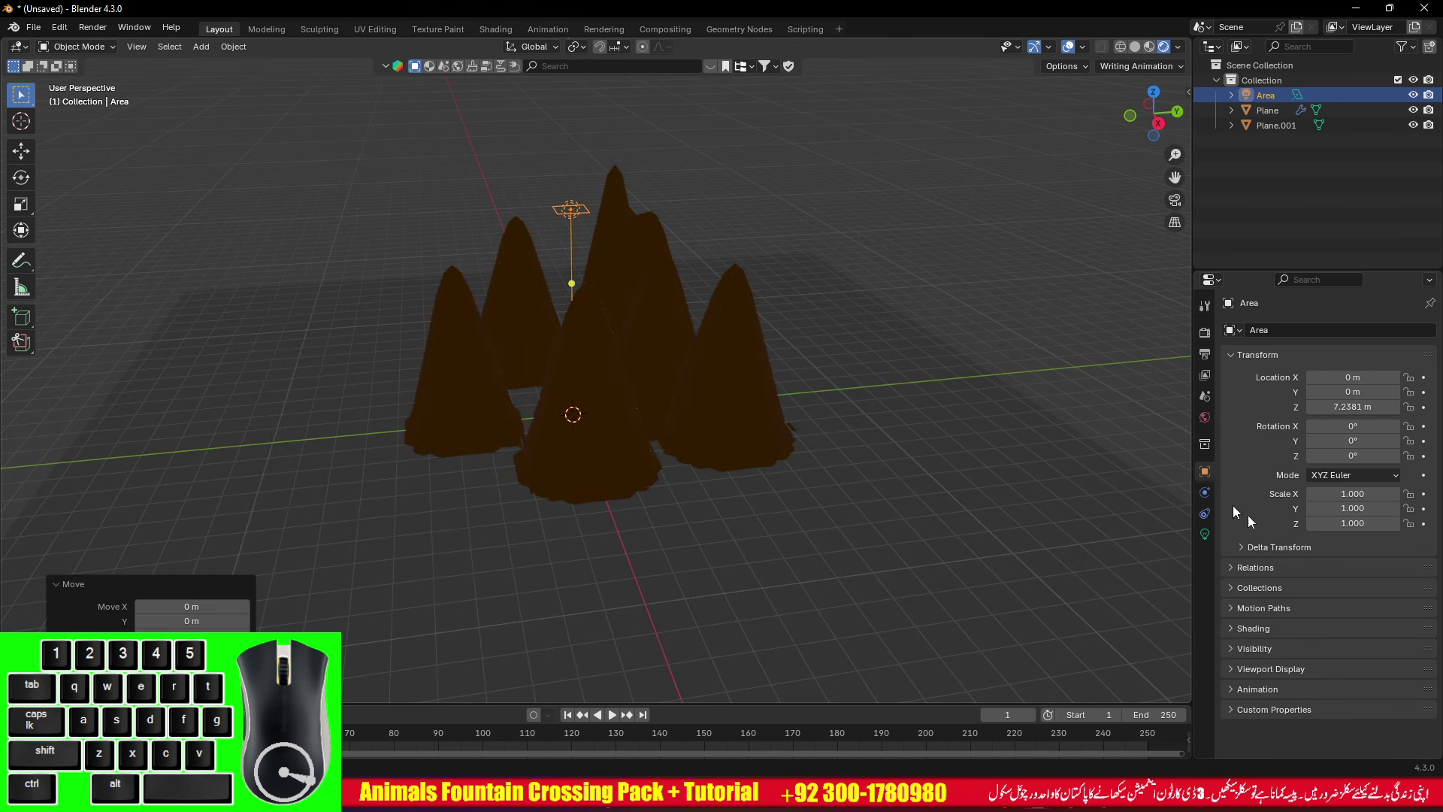
- Set the area light's power to about 344.5 W and move the light about 7.06 m along the Y axis
{"action": "left_click", "coordinate": [1205, 533]}
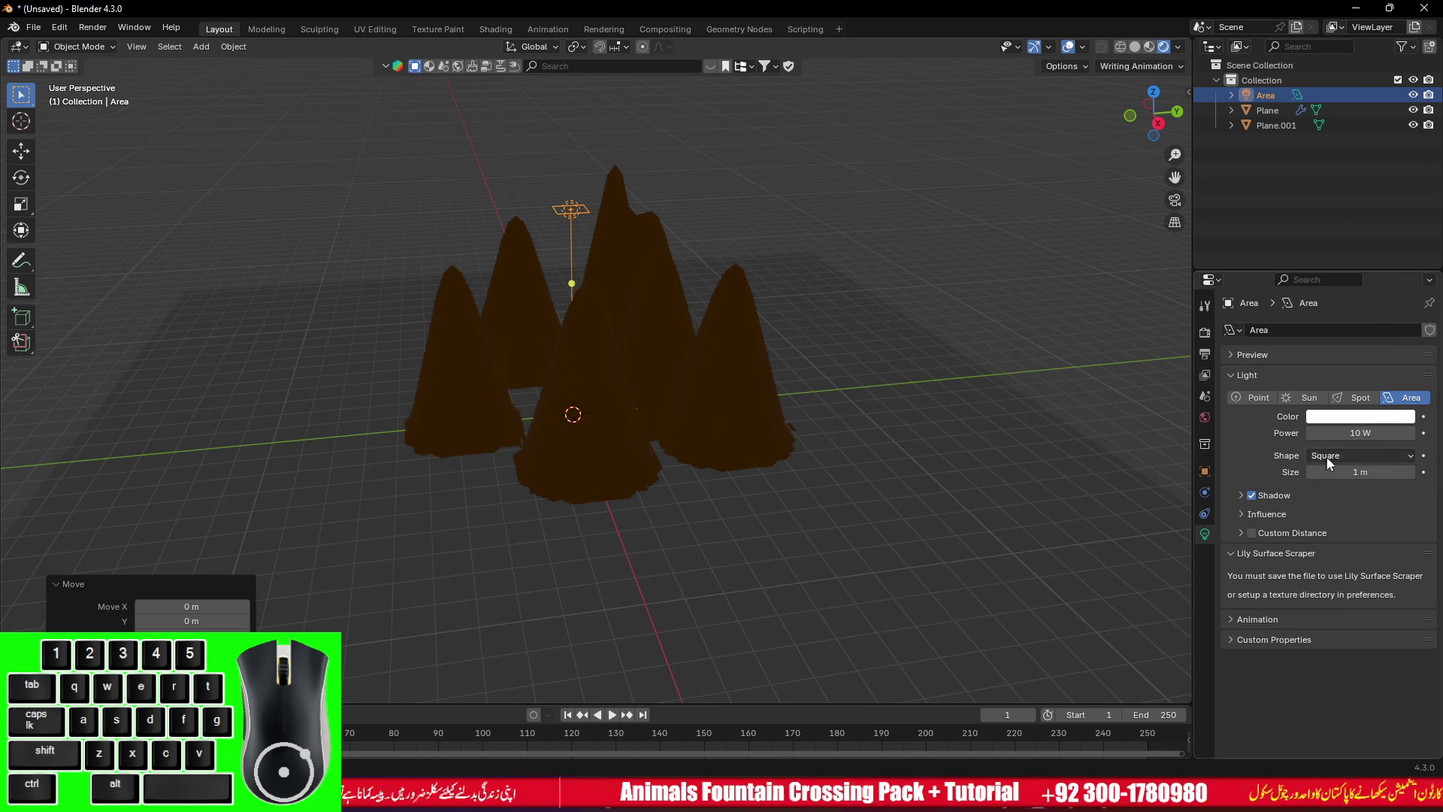
{"action": "mouse_move", "coordinate": [1296, 435]}
{"action": "left_mouse_down"}
{"action": "mouse_move", "coordinate": [1383, 435]}
{"action": "mouse_move", "coordinate": [1297, 436]}
{"action": "left_mouse_up"}
{"action": "key", "text": "g"}
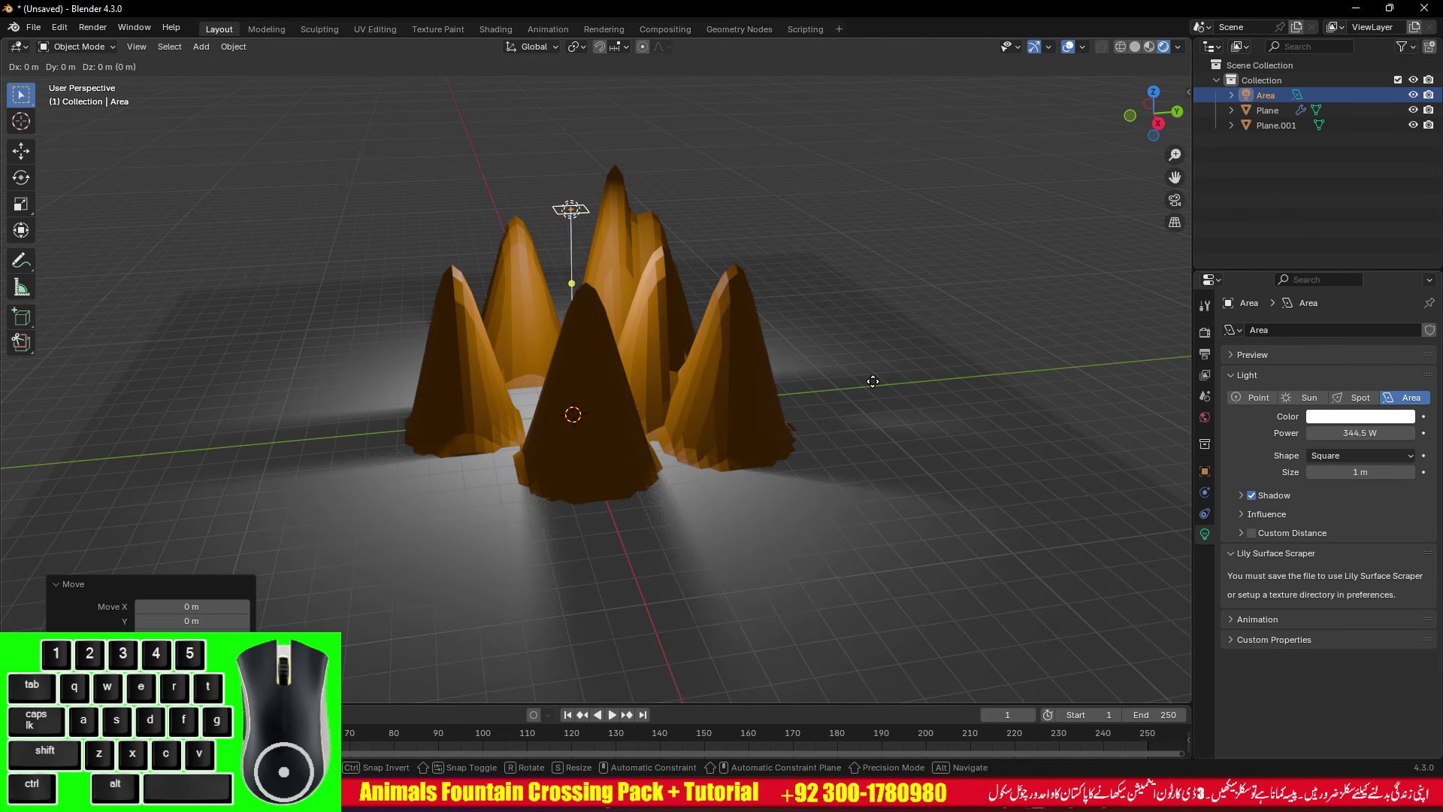
{"action": "key", "text": "y"}
{"action": "left_click", "coordinate": [1085, 349]}
- In the right orthographic view, rotate the area light about 64.1° so that it points at the hills
{"action": "key", "text": "3"}
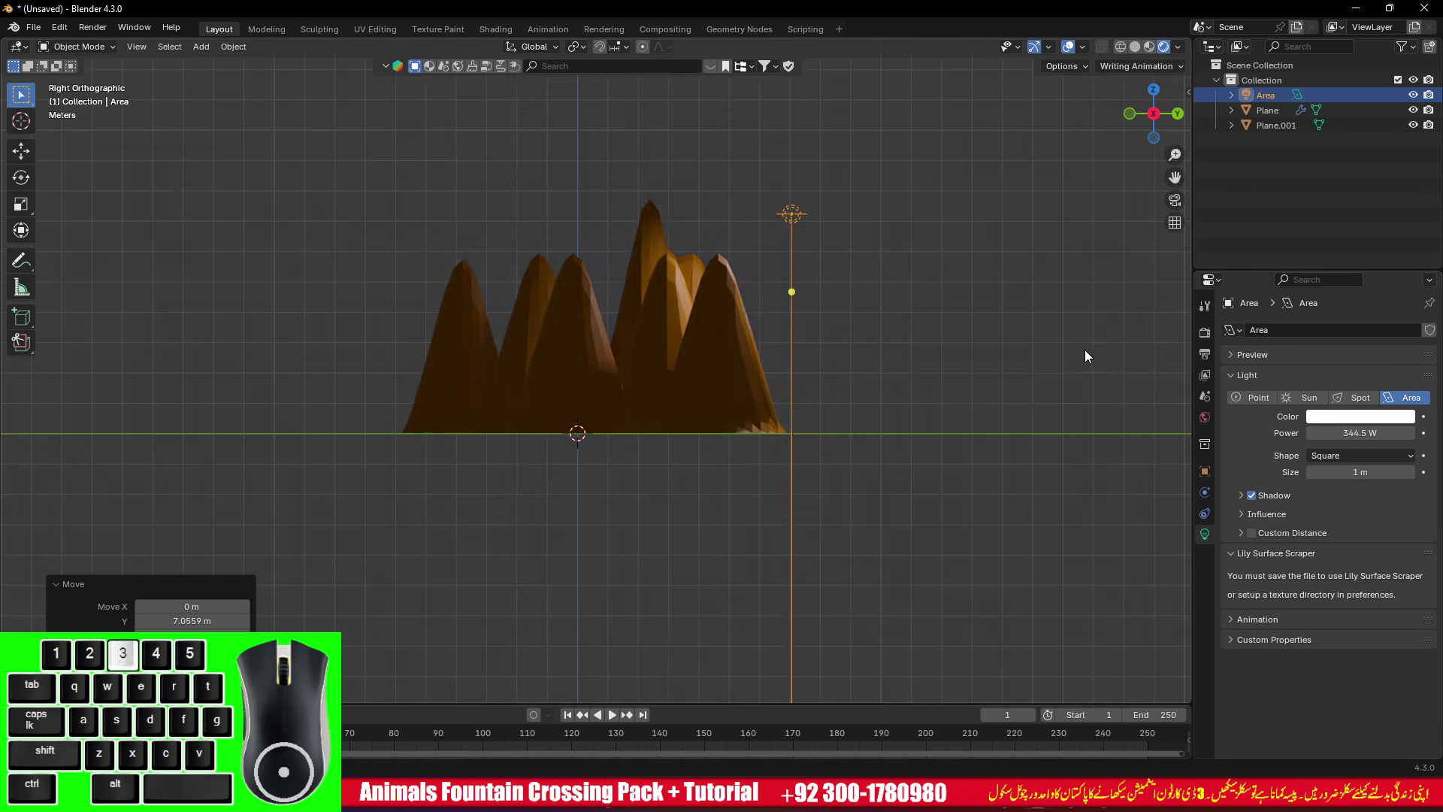
{"action": "key", "text": "r"}
{"action": "left_click", "coordinate": [786, 418]}
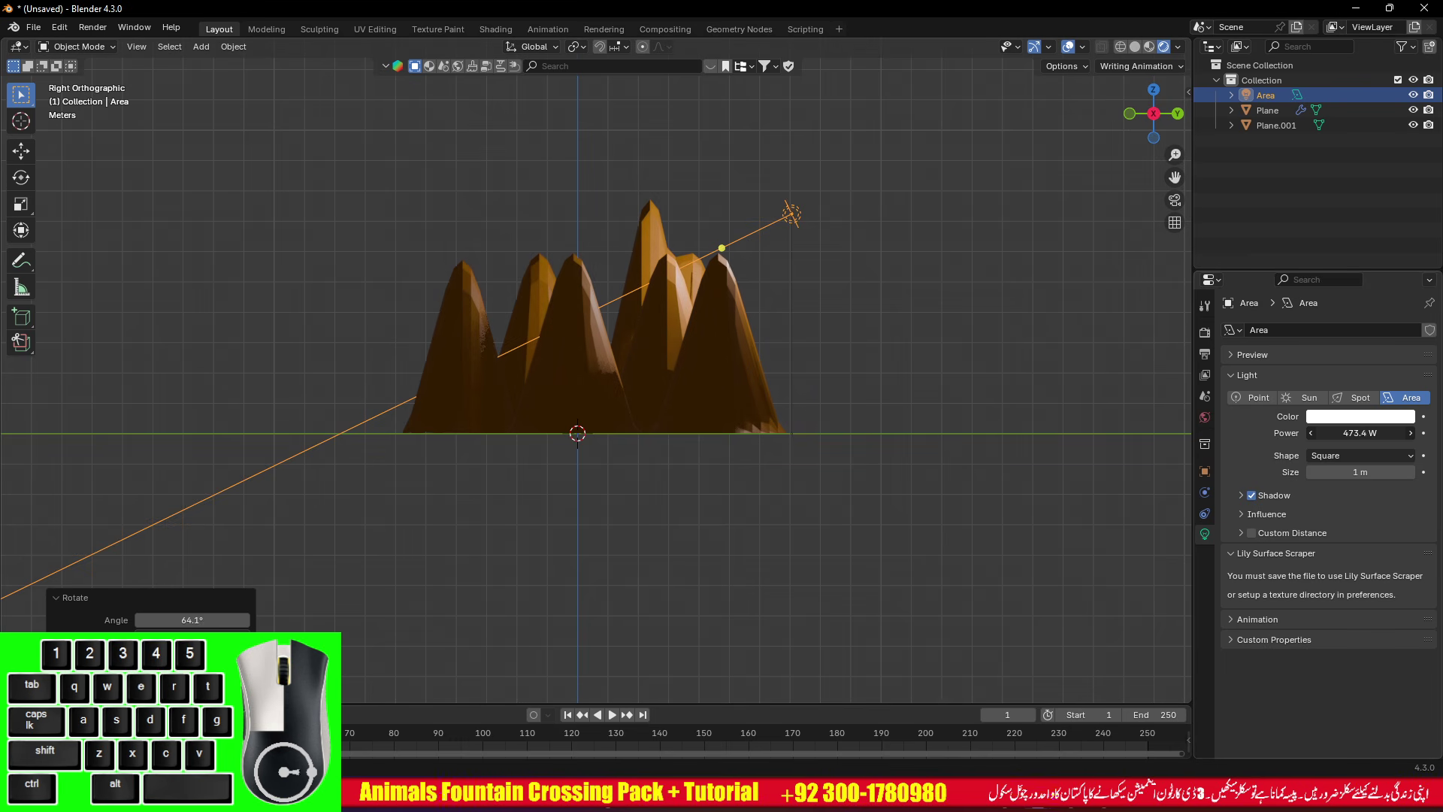
- Increase the area light's power to about 495.6 W and check the lighting on the hills in perspective
{"action": "left_click_drag", "start_coordinate": [1330, 425], "coordinate": [1376, 425]}
{"action": "left_click", "coordinate": [1335, 418]}
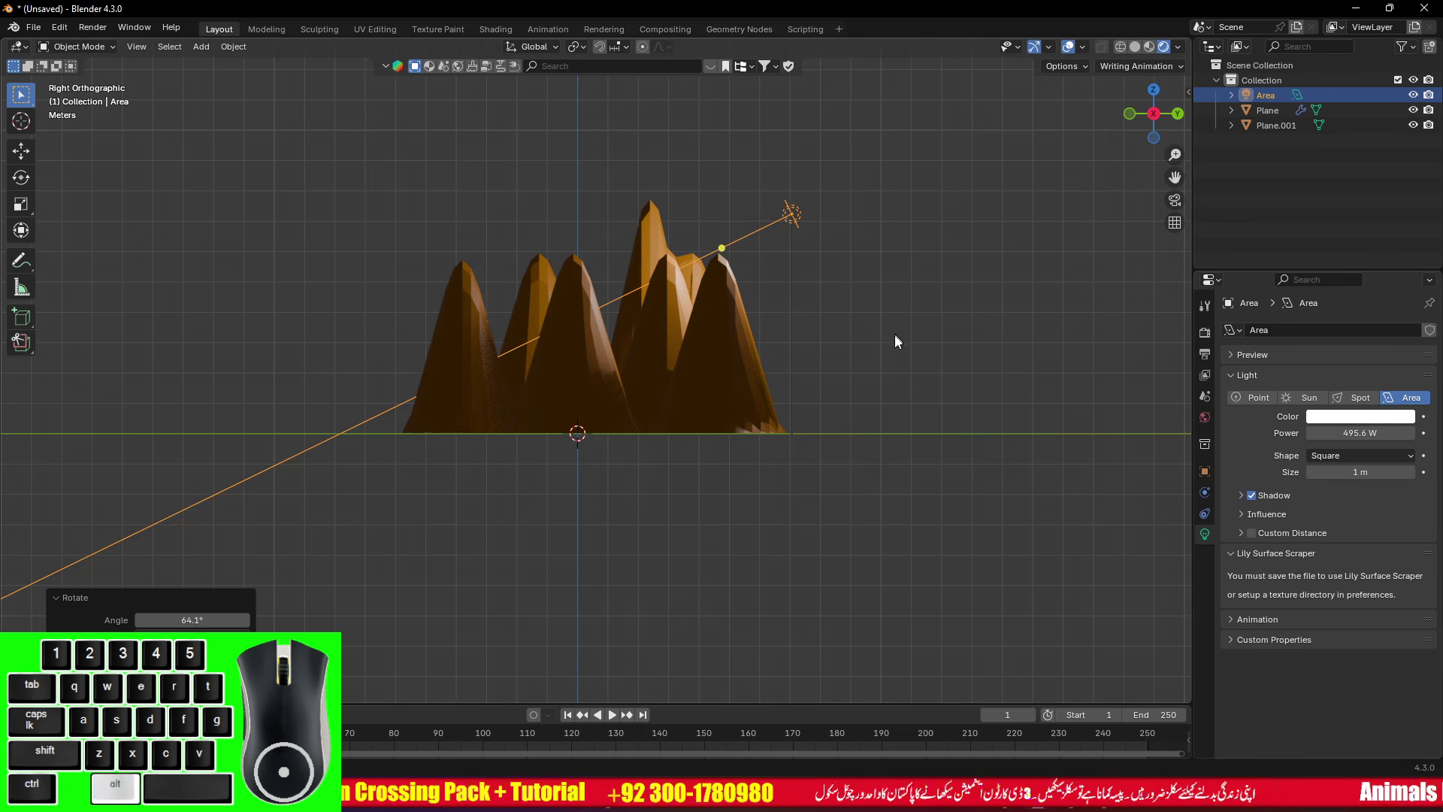
{"action": "middle_click_drag", "start_coordinate": [894, 334], "coordinate": [742, 417]}
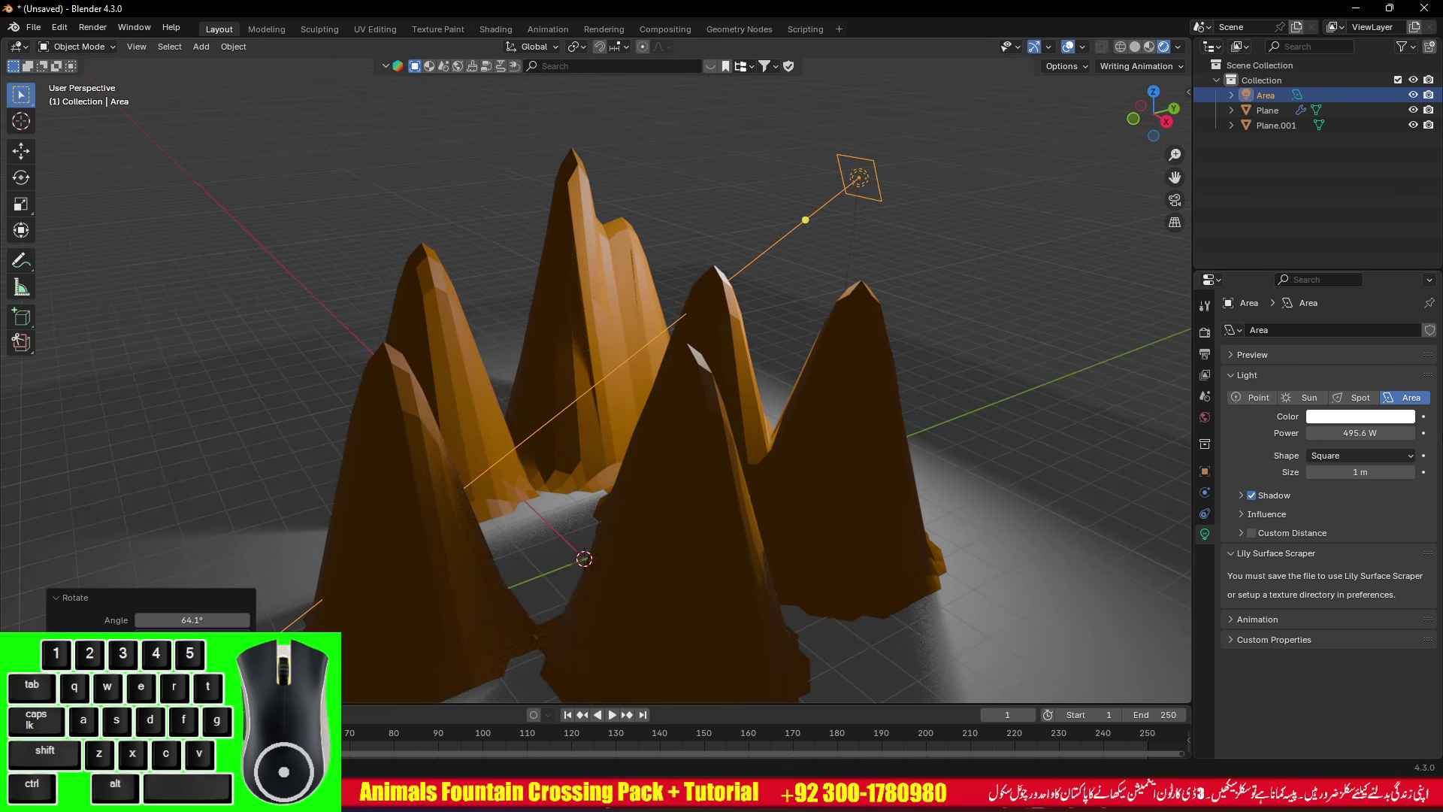